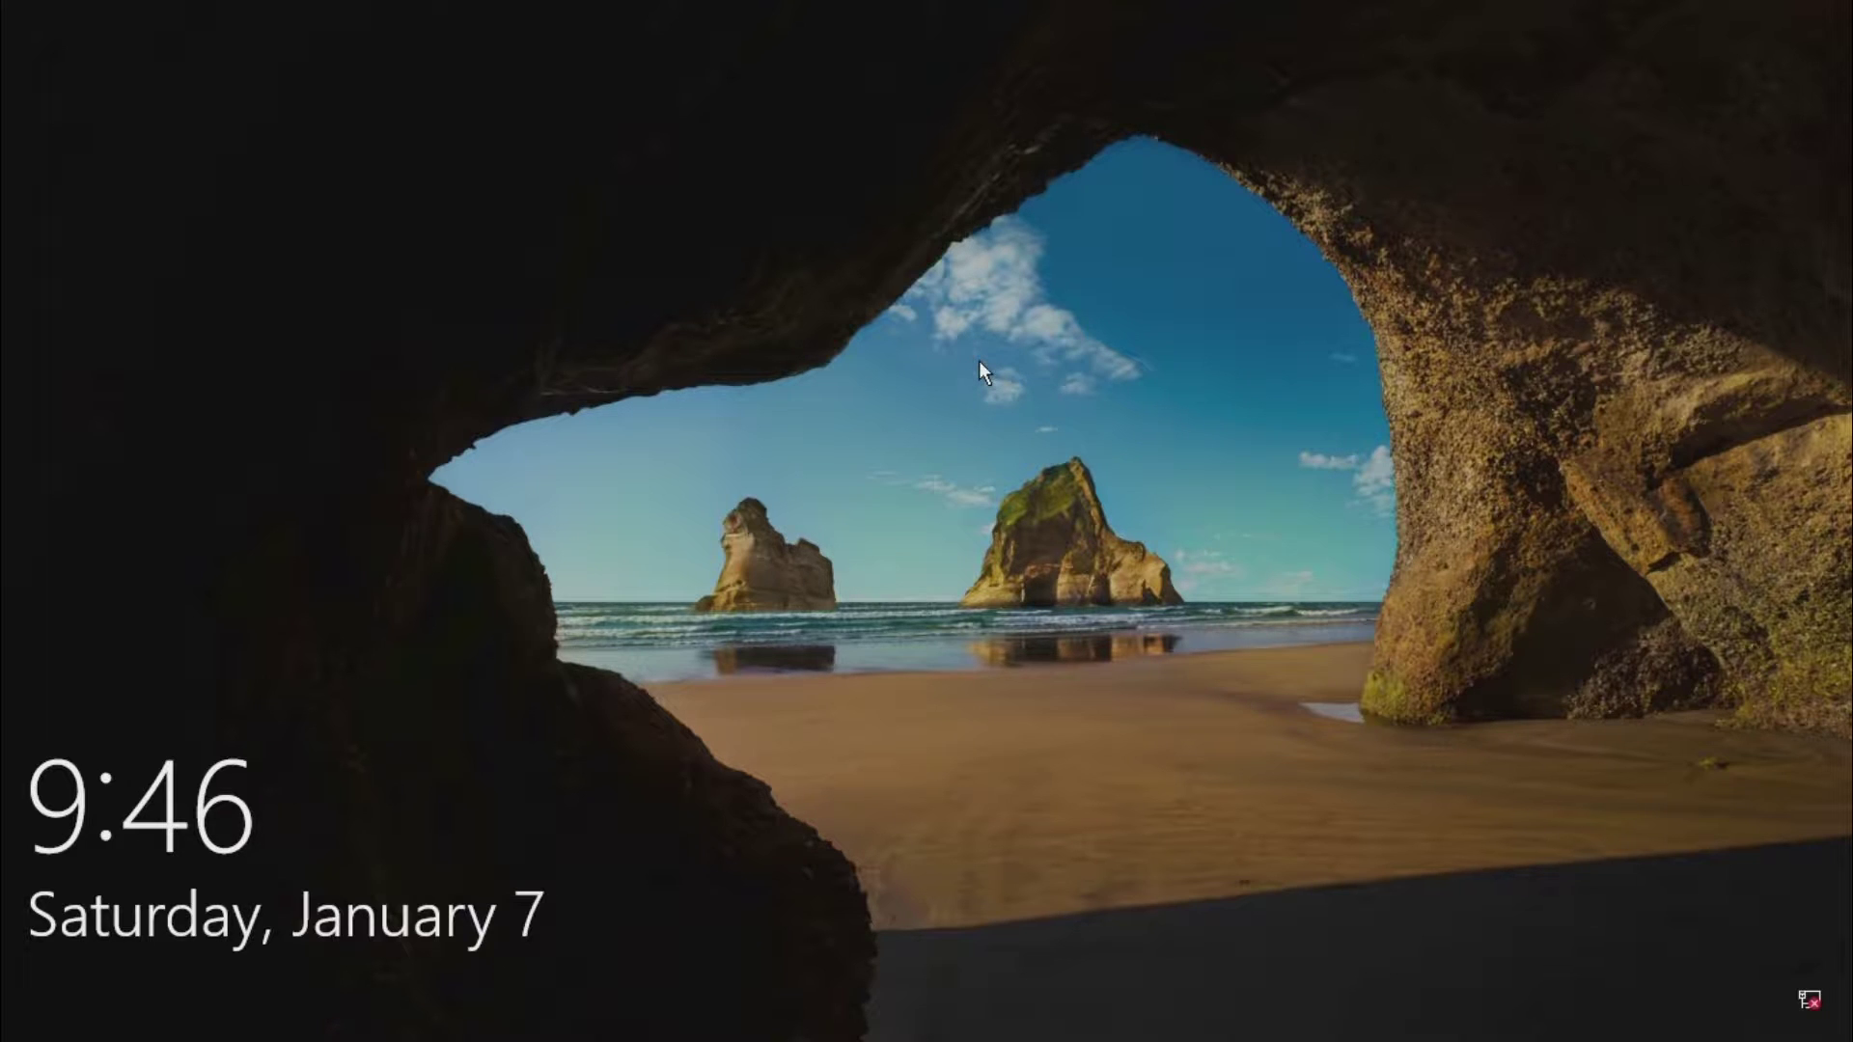
Sign in to the Demo PC account with its password and dismiss the Start menu to show the desktop
{"action": "left_click", "coordinate": [859, 535]}
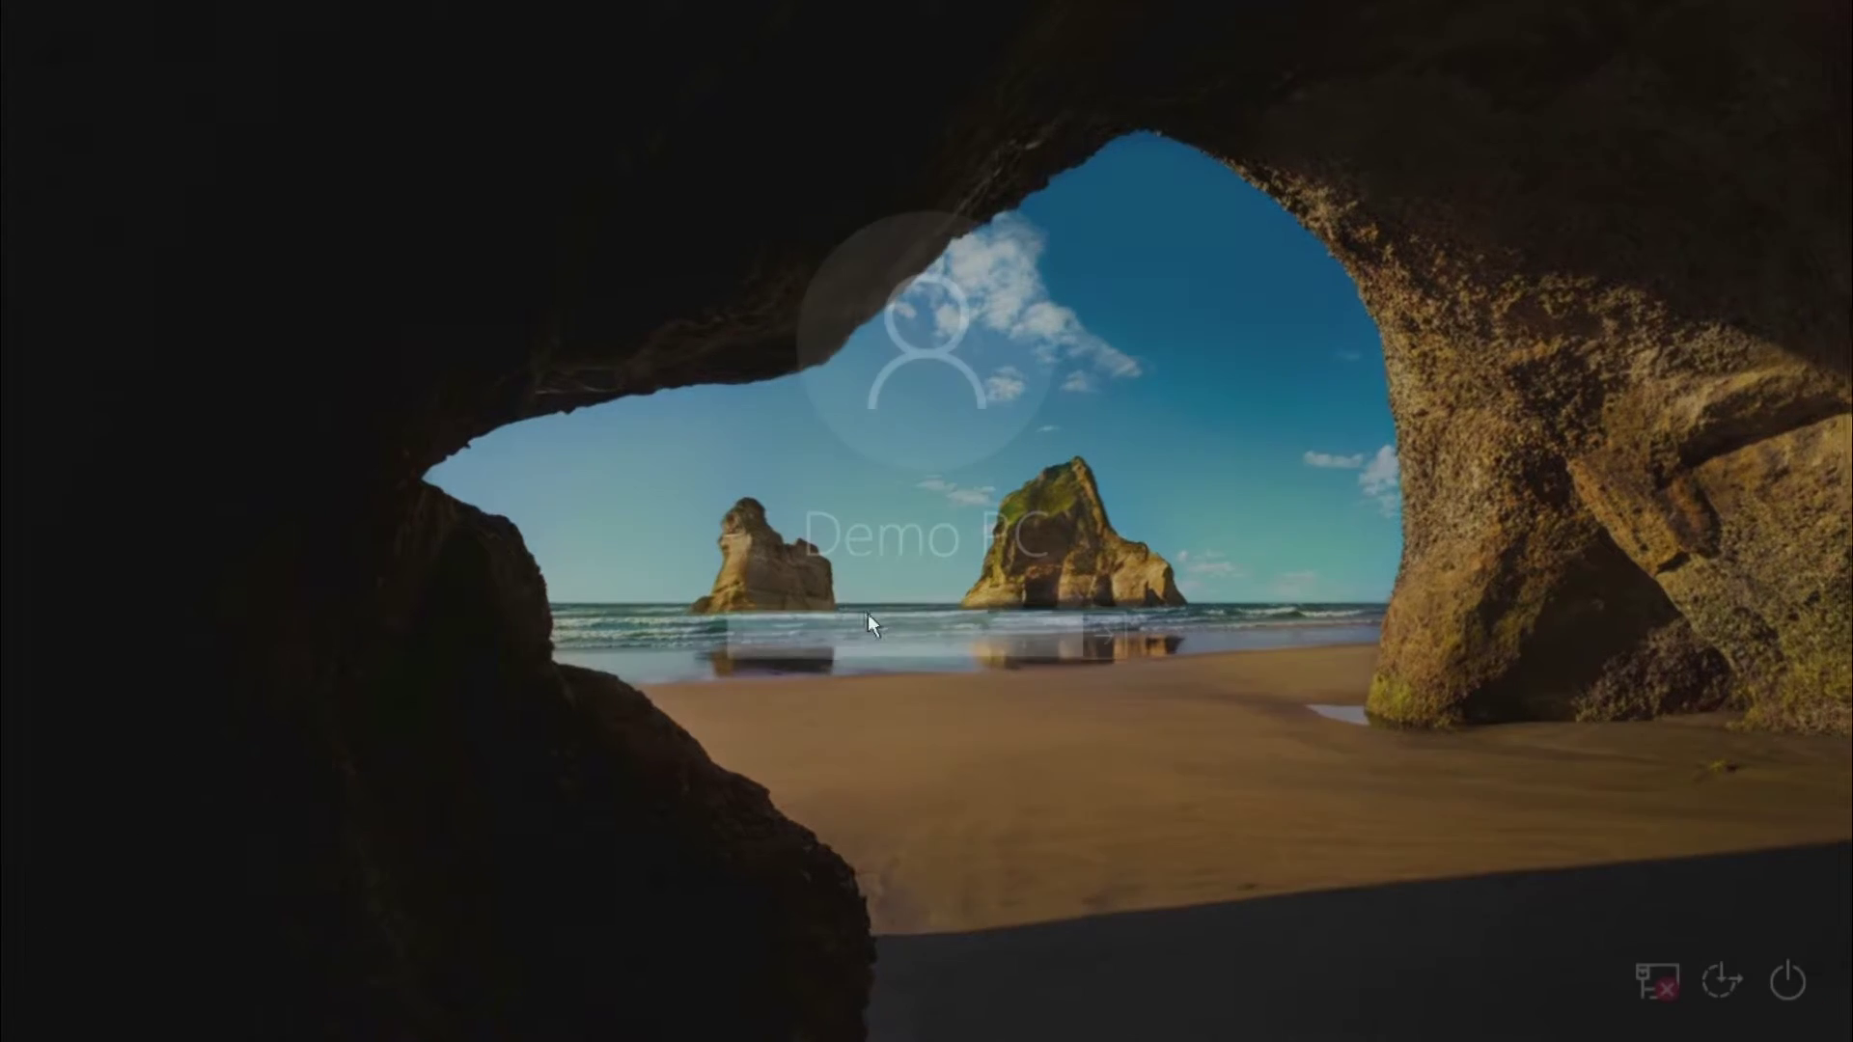
{"action": "left_click", "coordinate": [847, 626]}
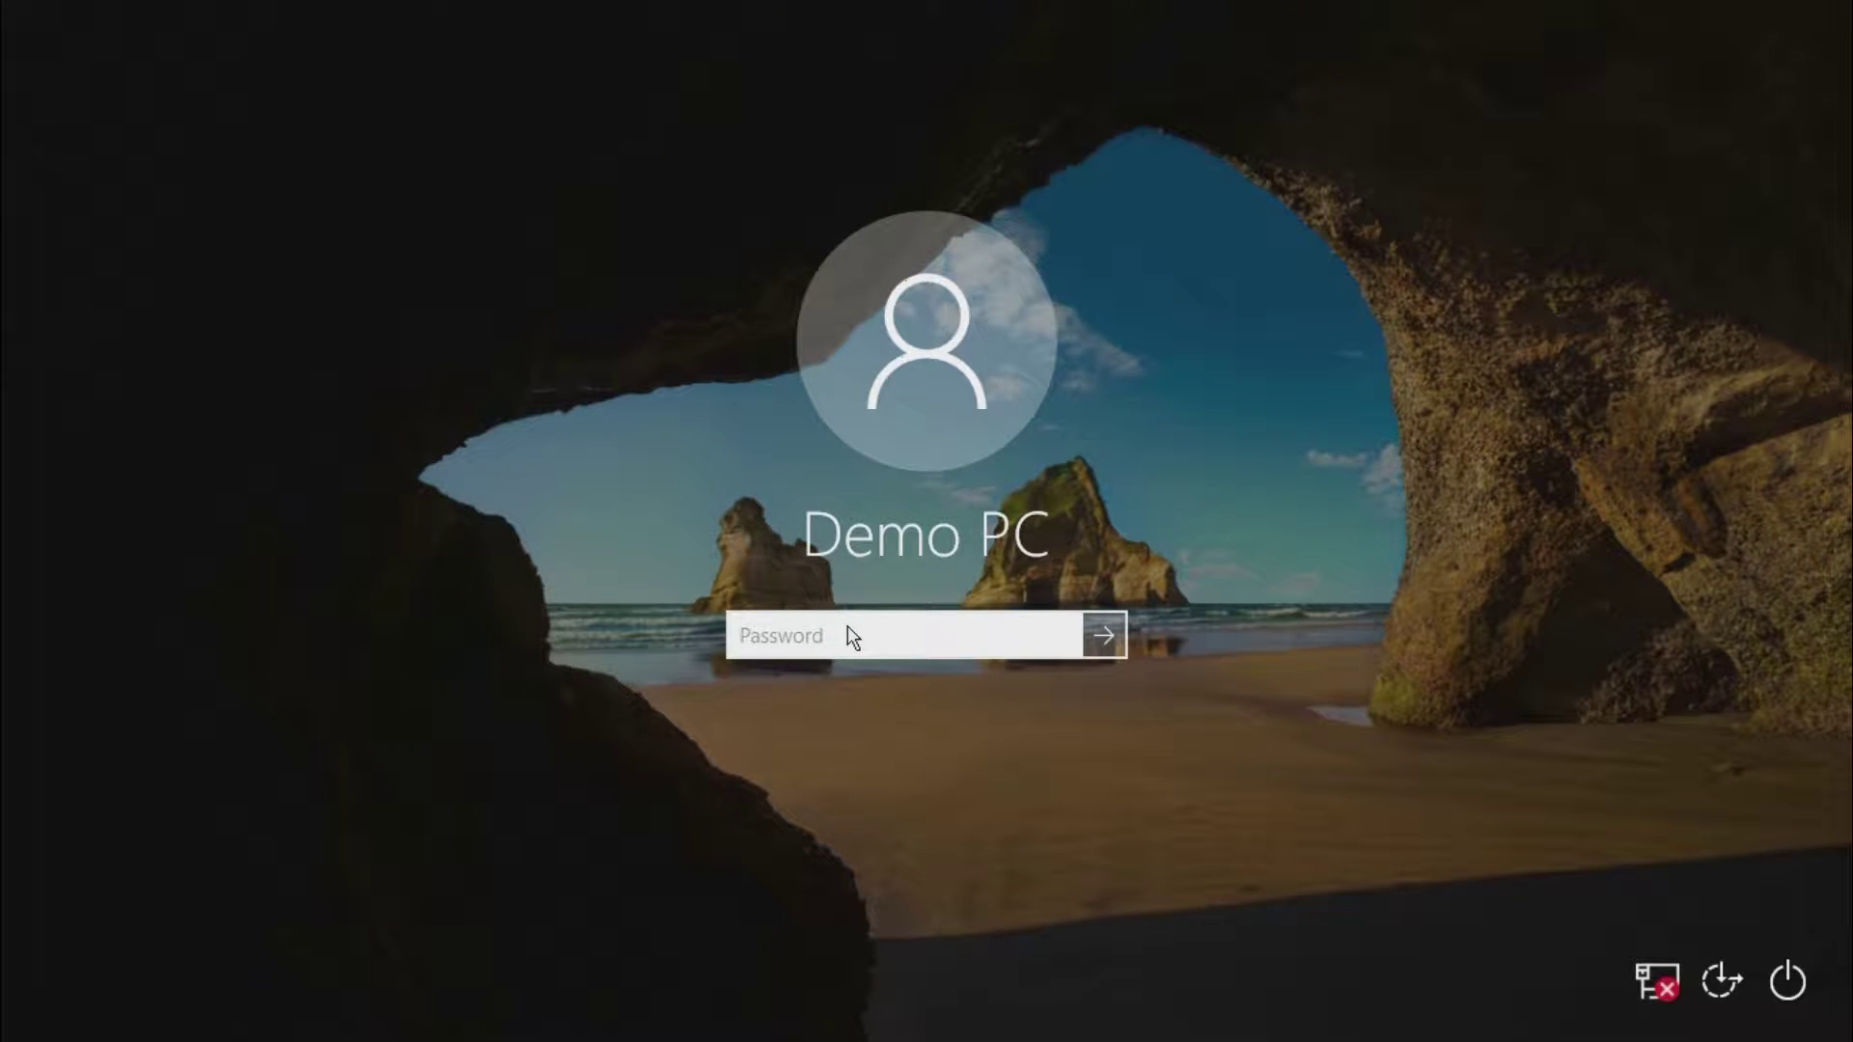
{"action": "type", "text": "•••••••"}
{"action": "key", "text": "Return"}
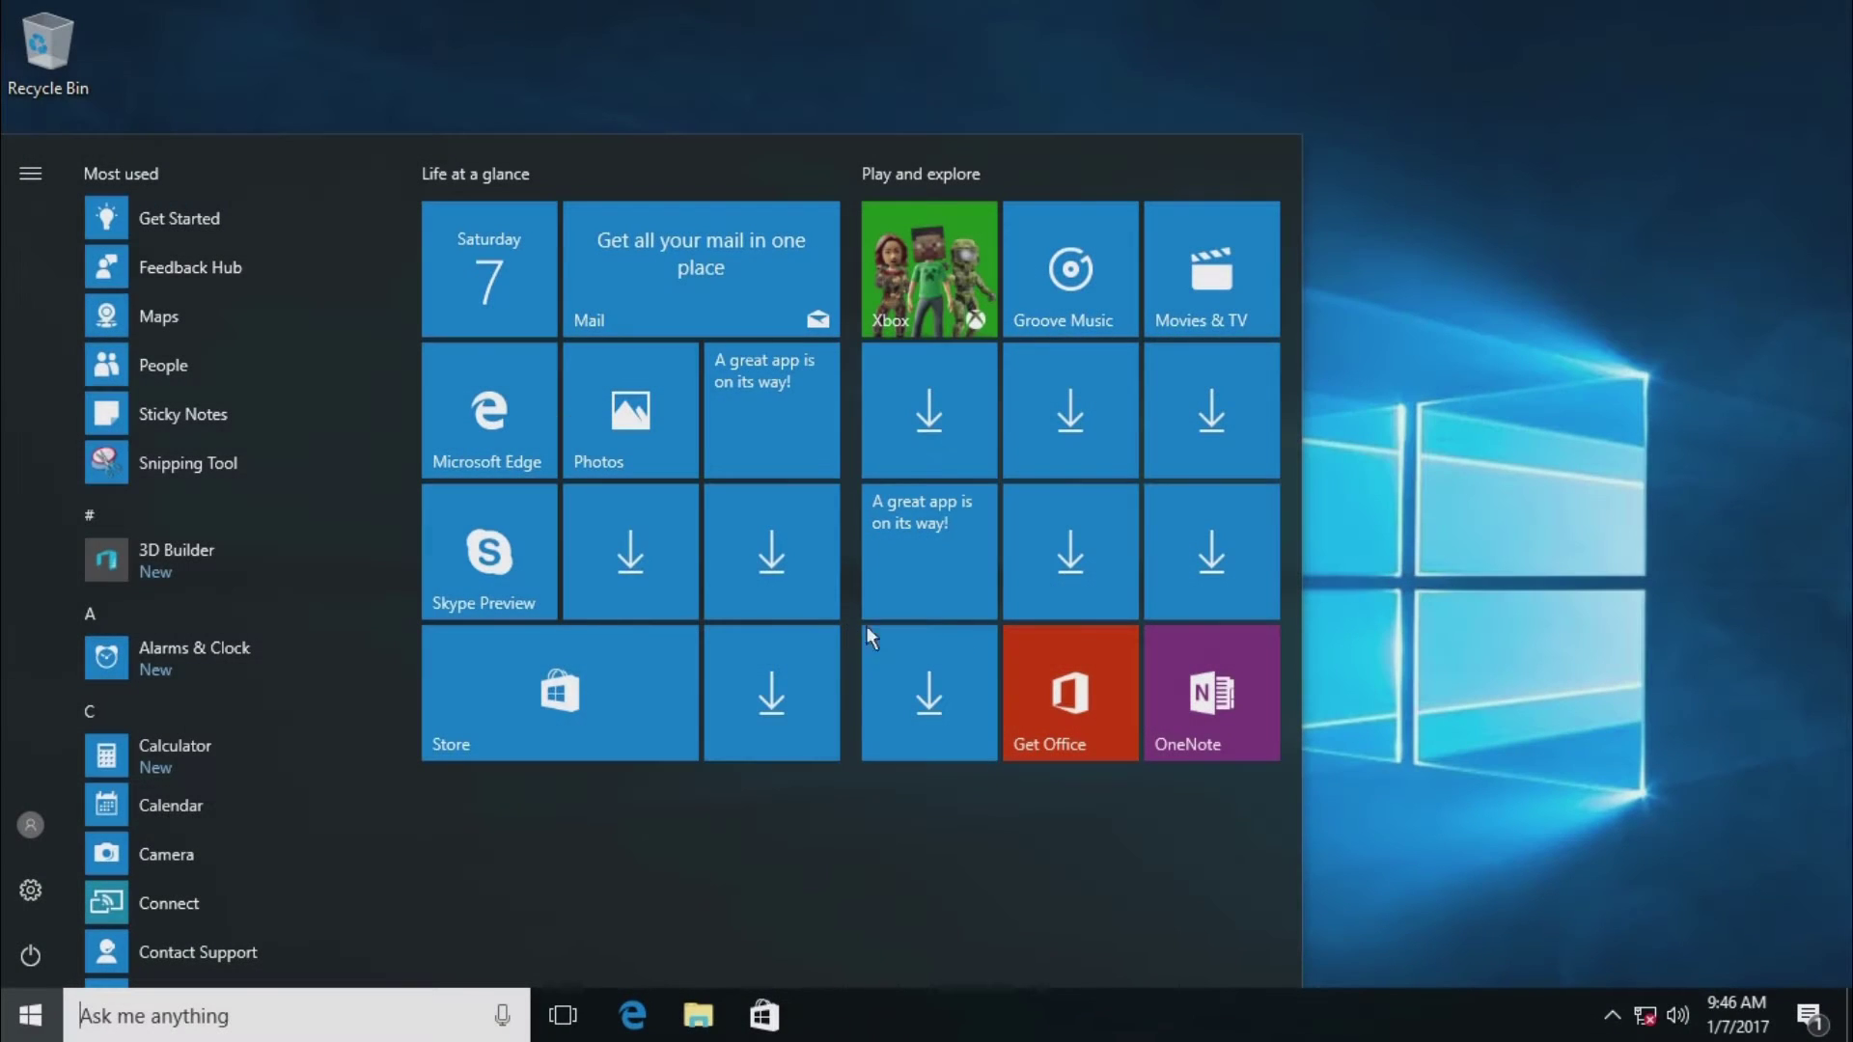
{"action": "left_click", "coordinate": [1497, 467]}
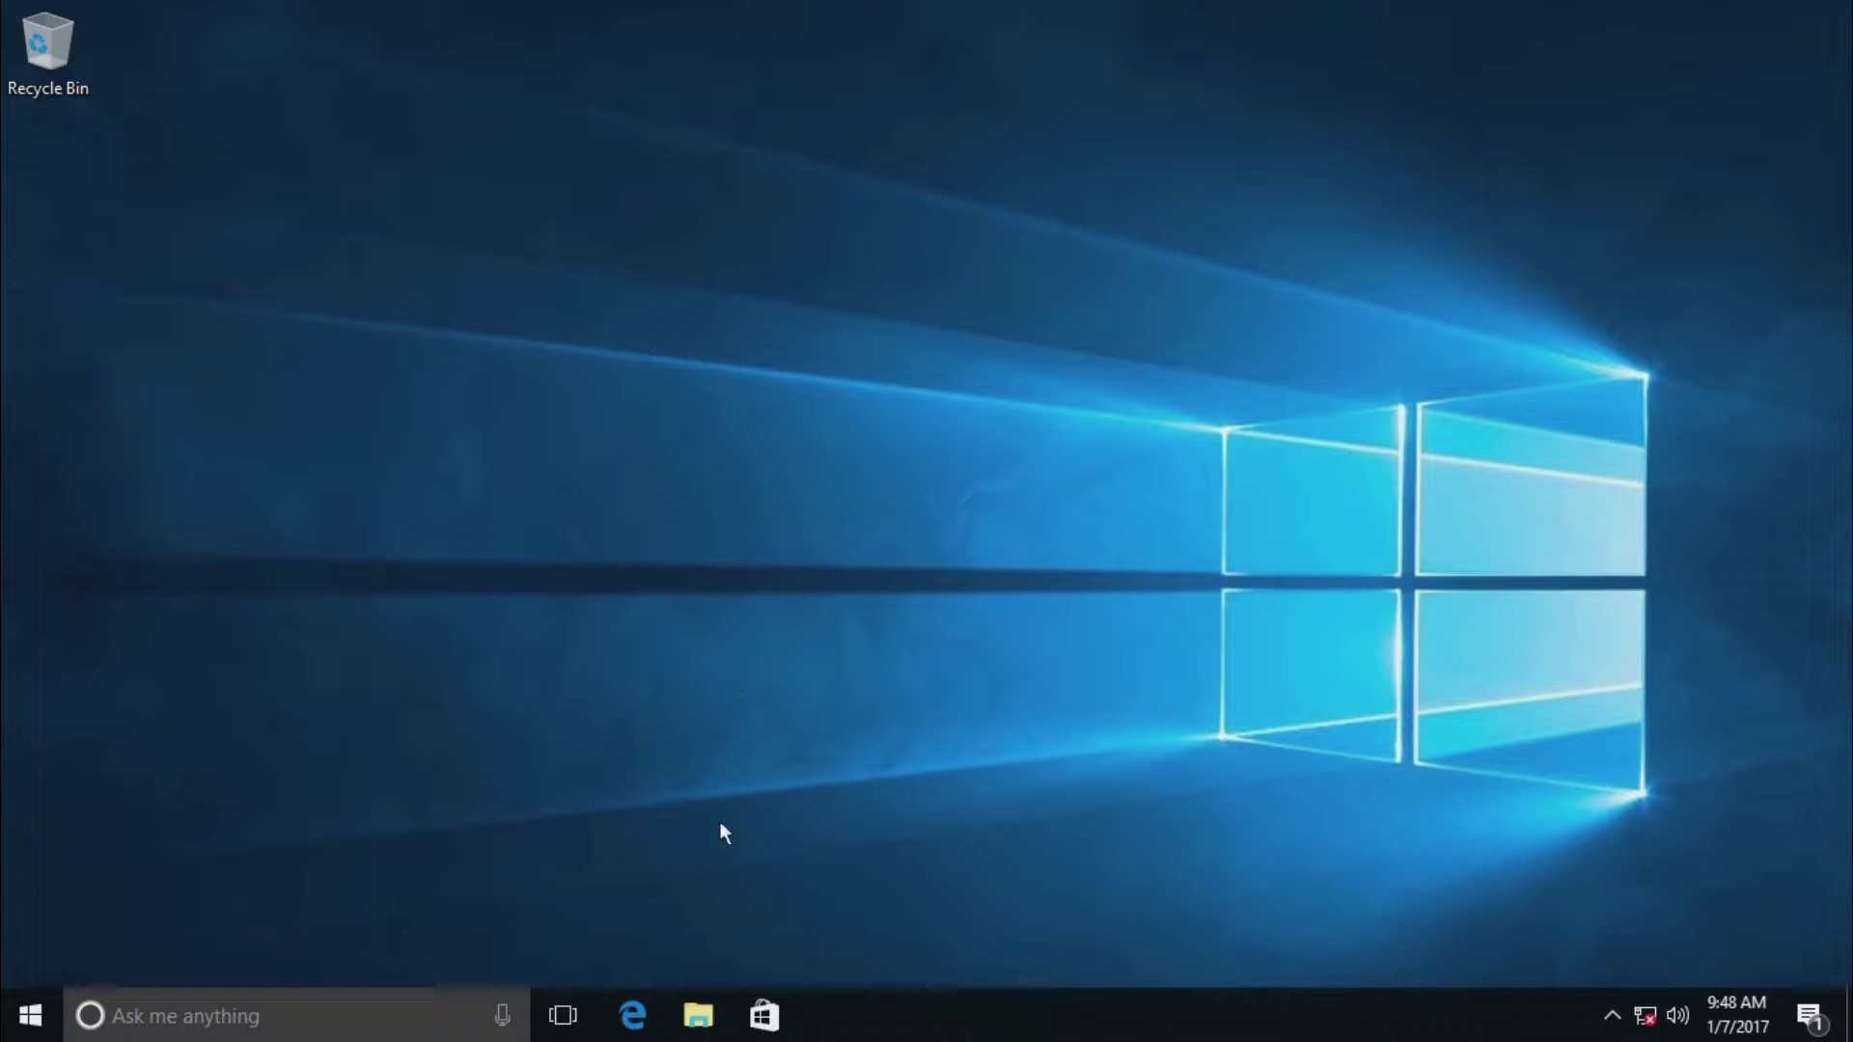
Open Local Disk (C:) in File Explorer and look into its Program Files (x86) and Program Files folders
{"action": "left_click", "coordinate": [702, 1029]}
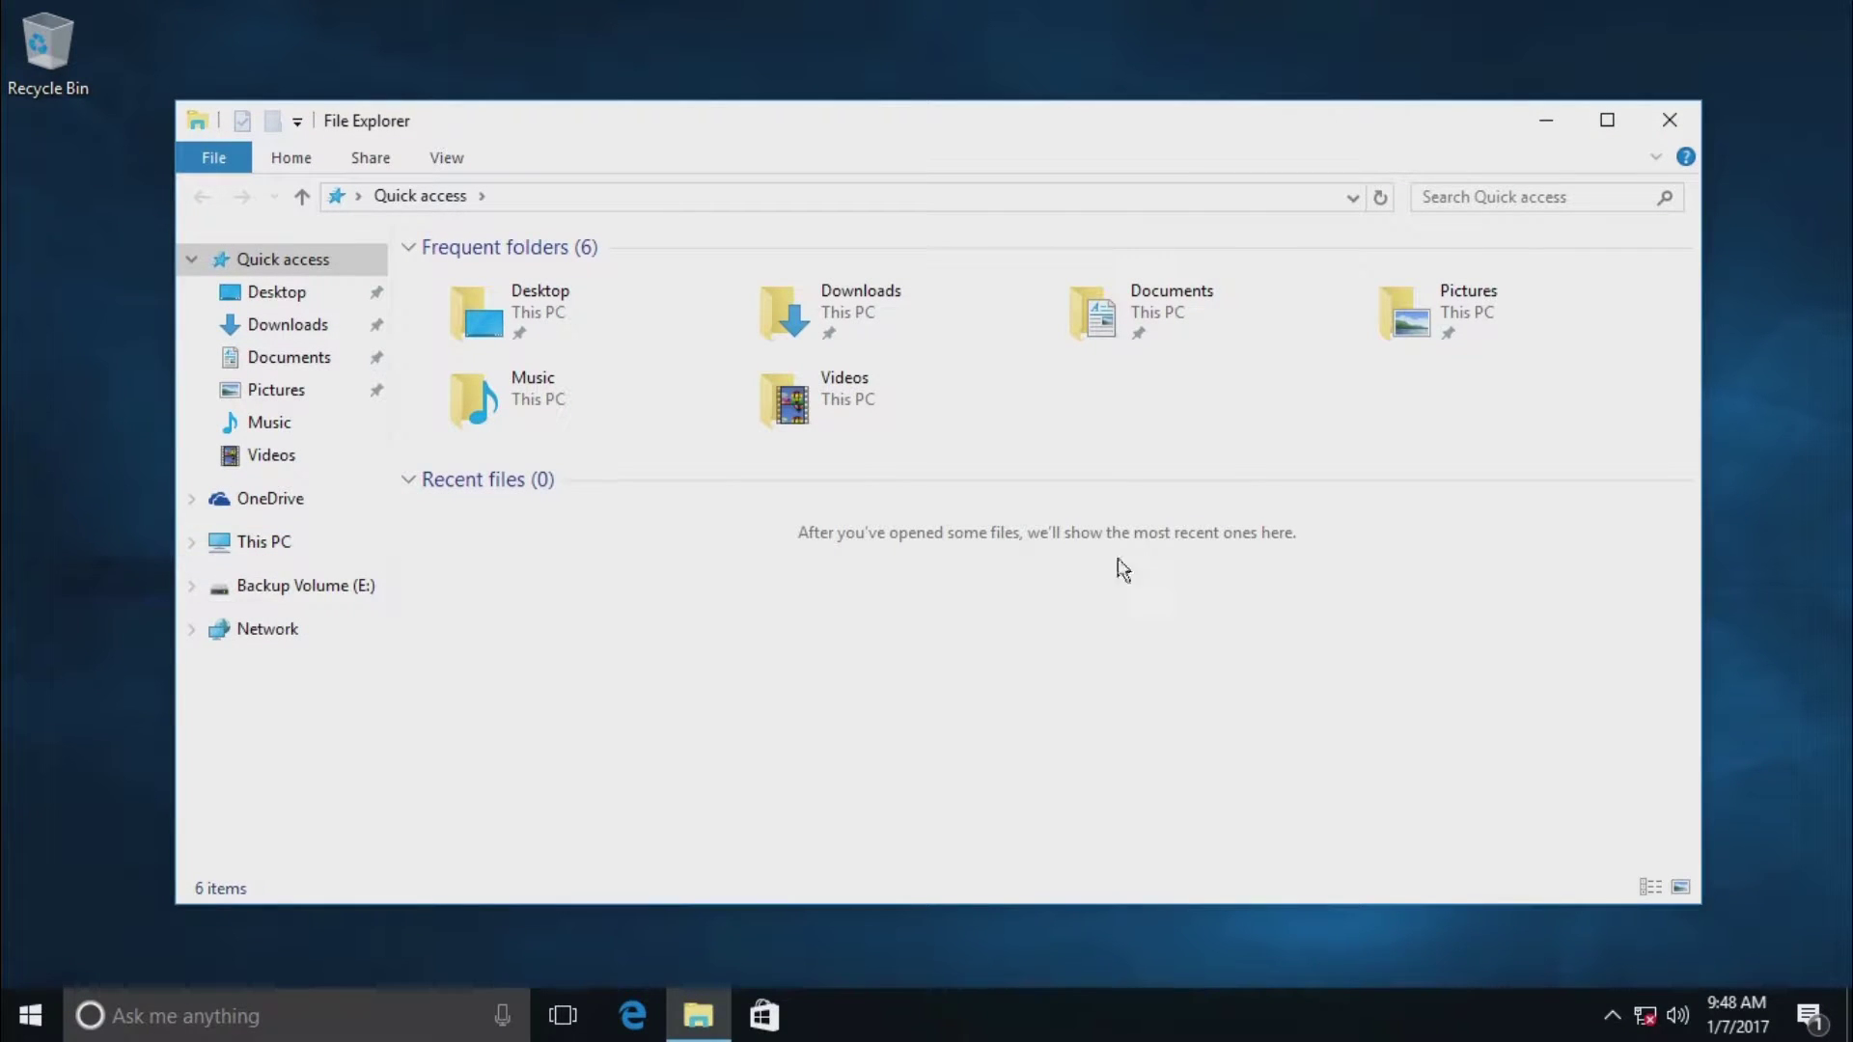
{"action": "left_click", "coordinate": [281, 546]}
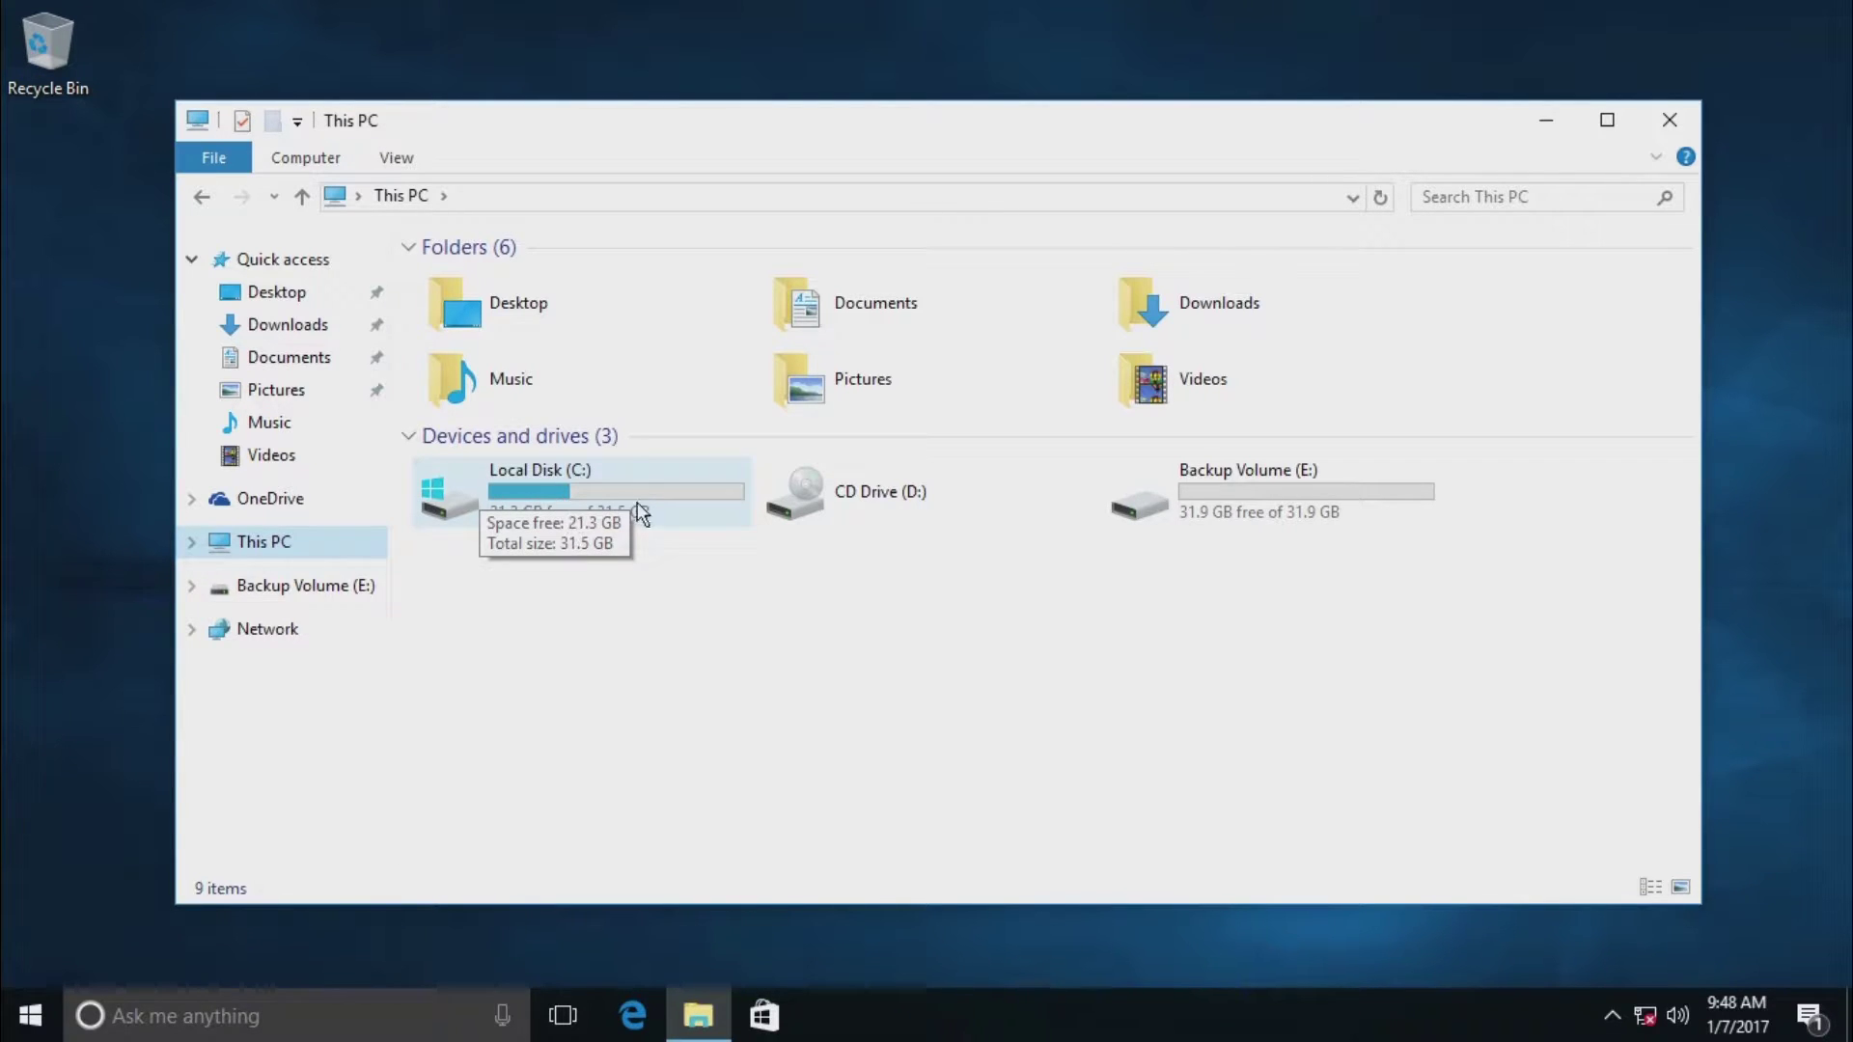
{"action": "double_click", "coordinate": [504, 481]}
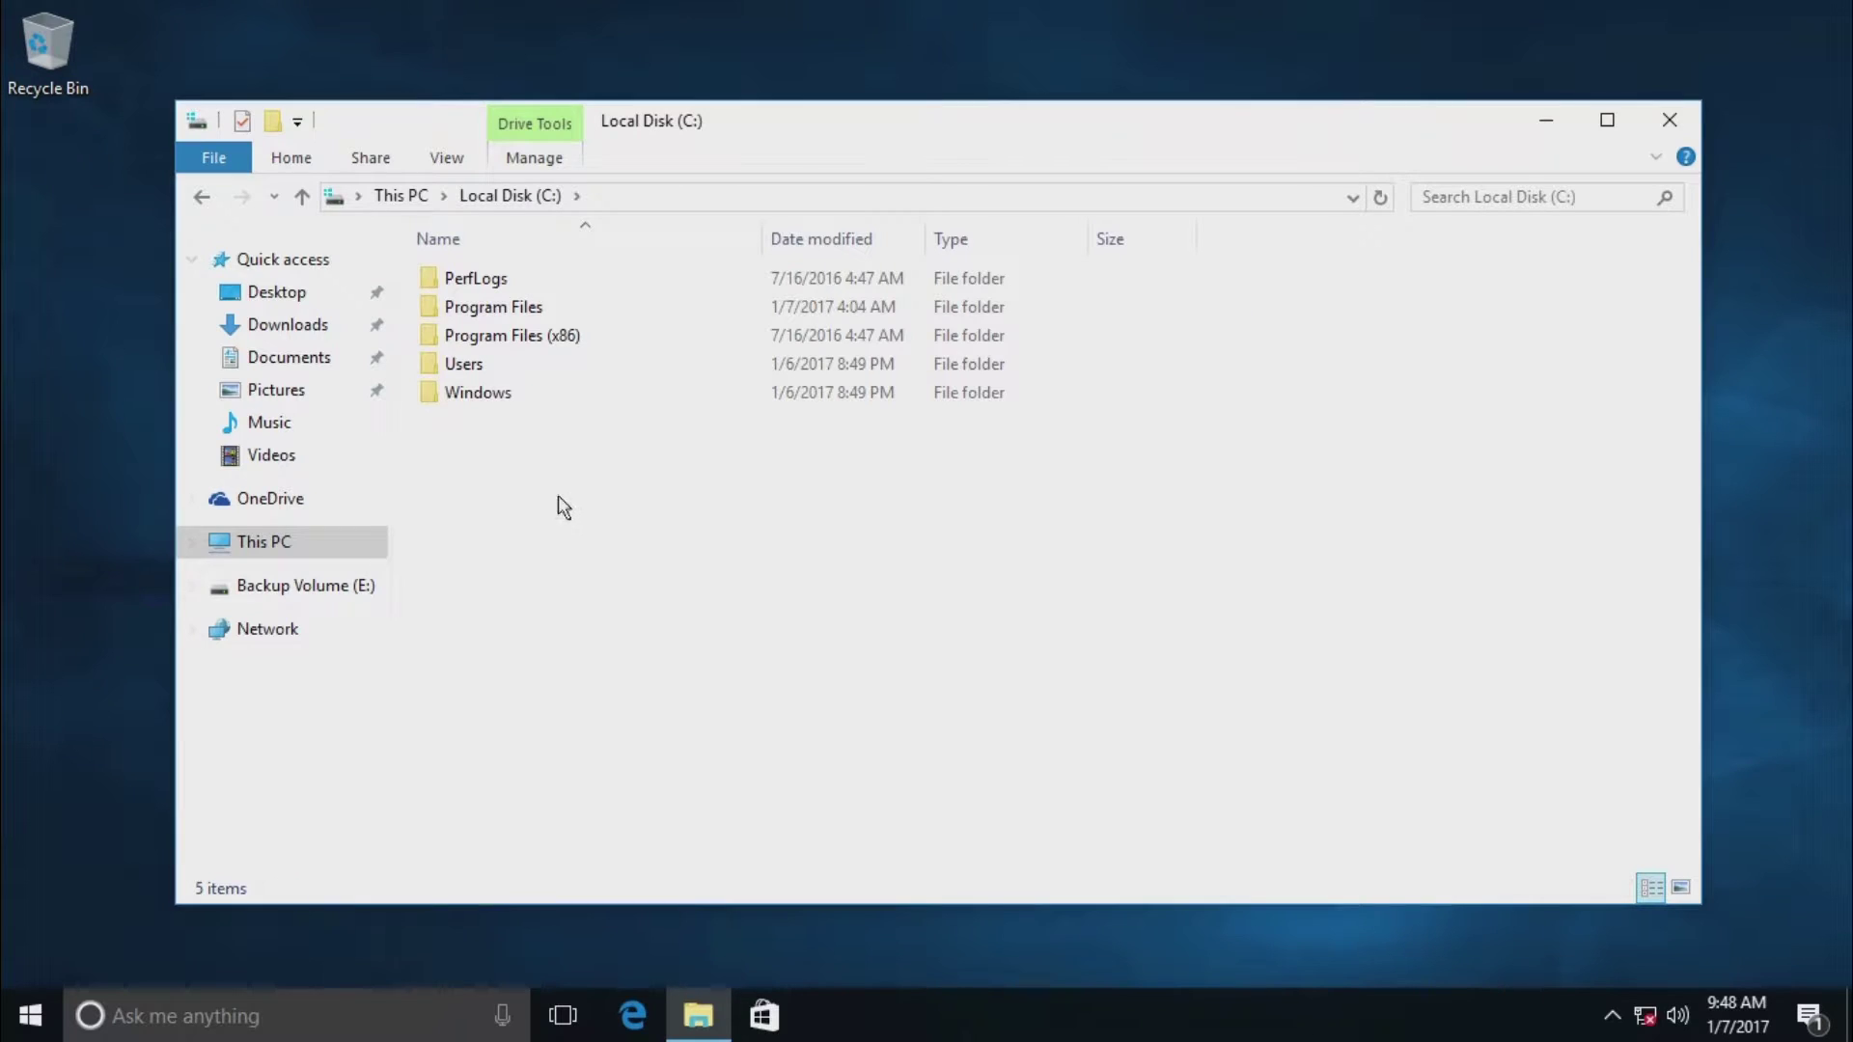
{"action": "double_click", "coordinate": [508, 343]}
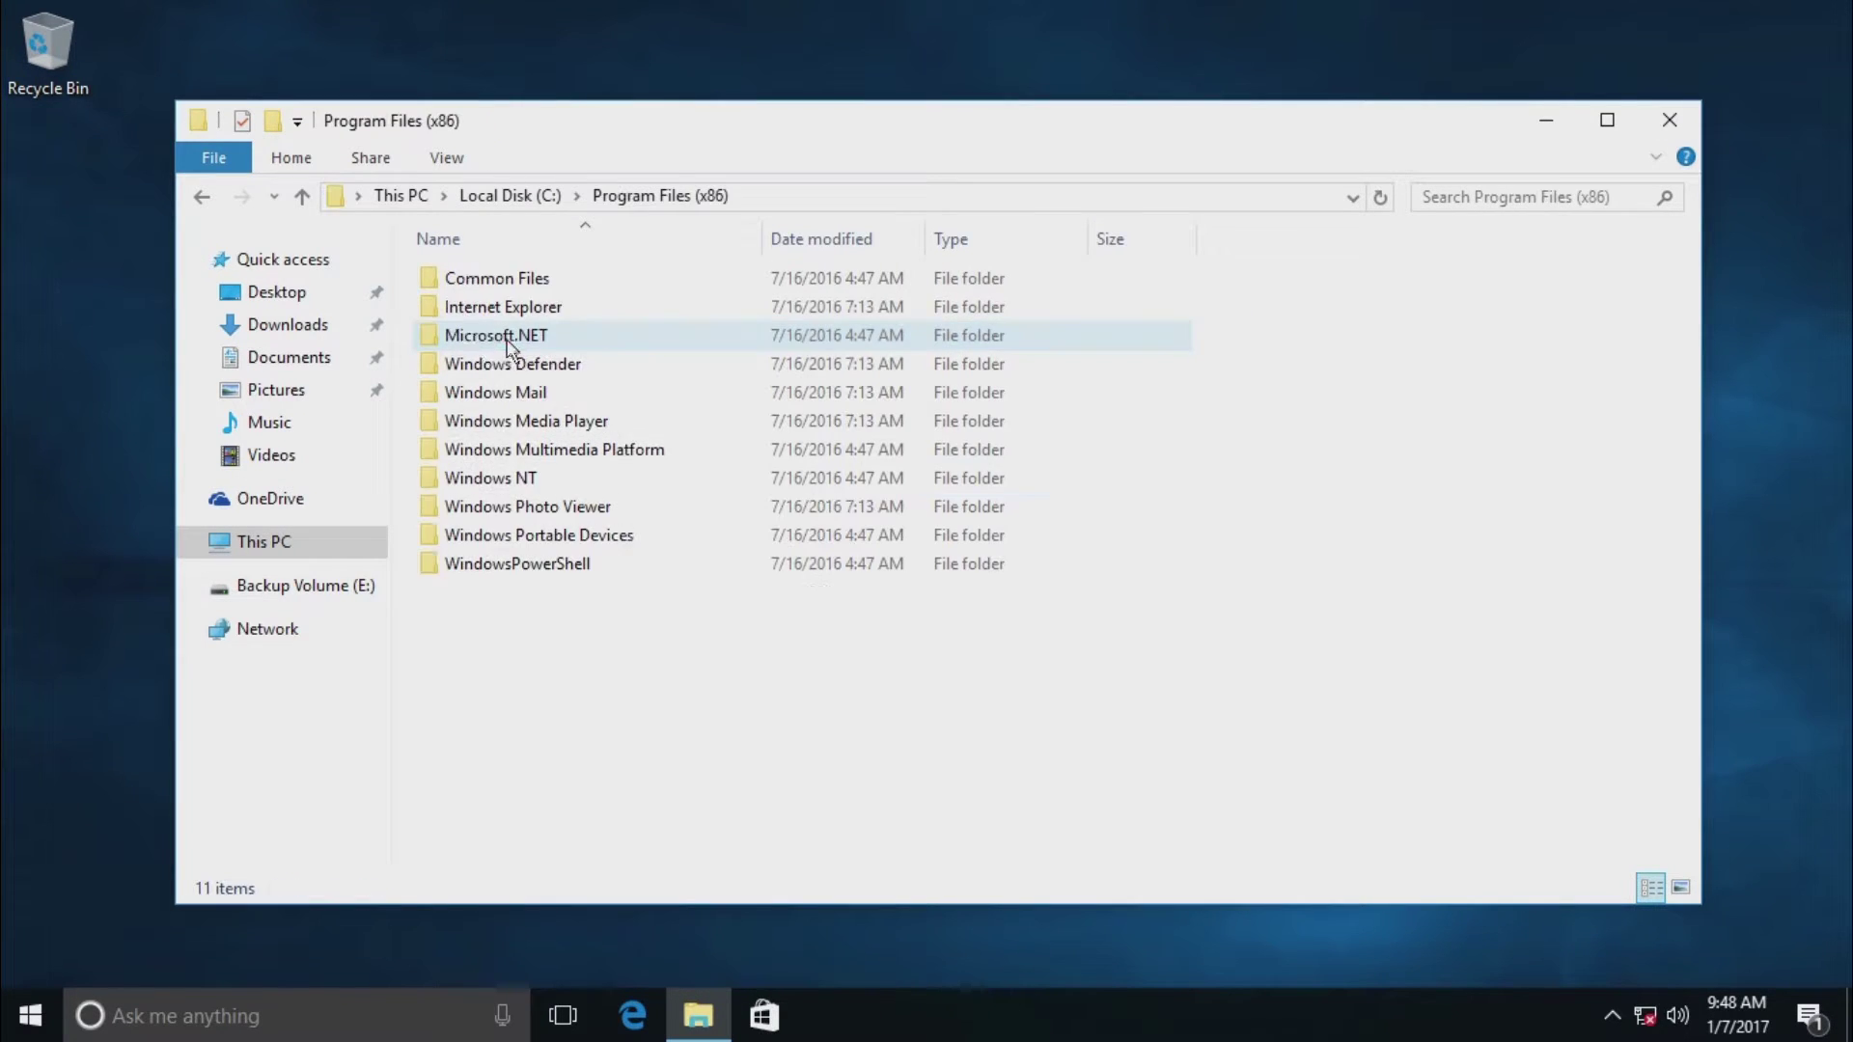
{"action": "left_click", "coordinate": [305, 198]}
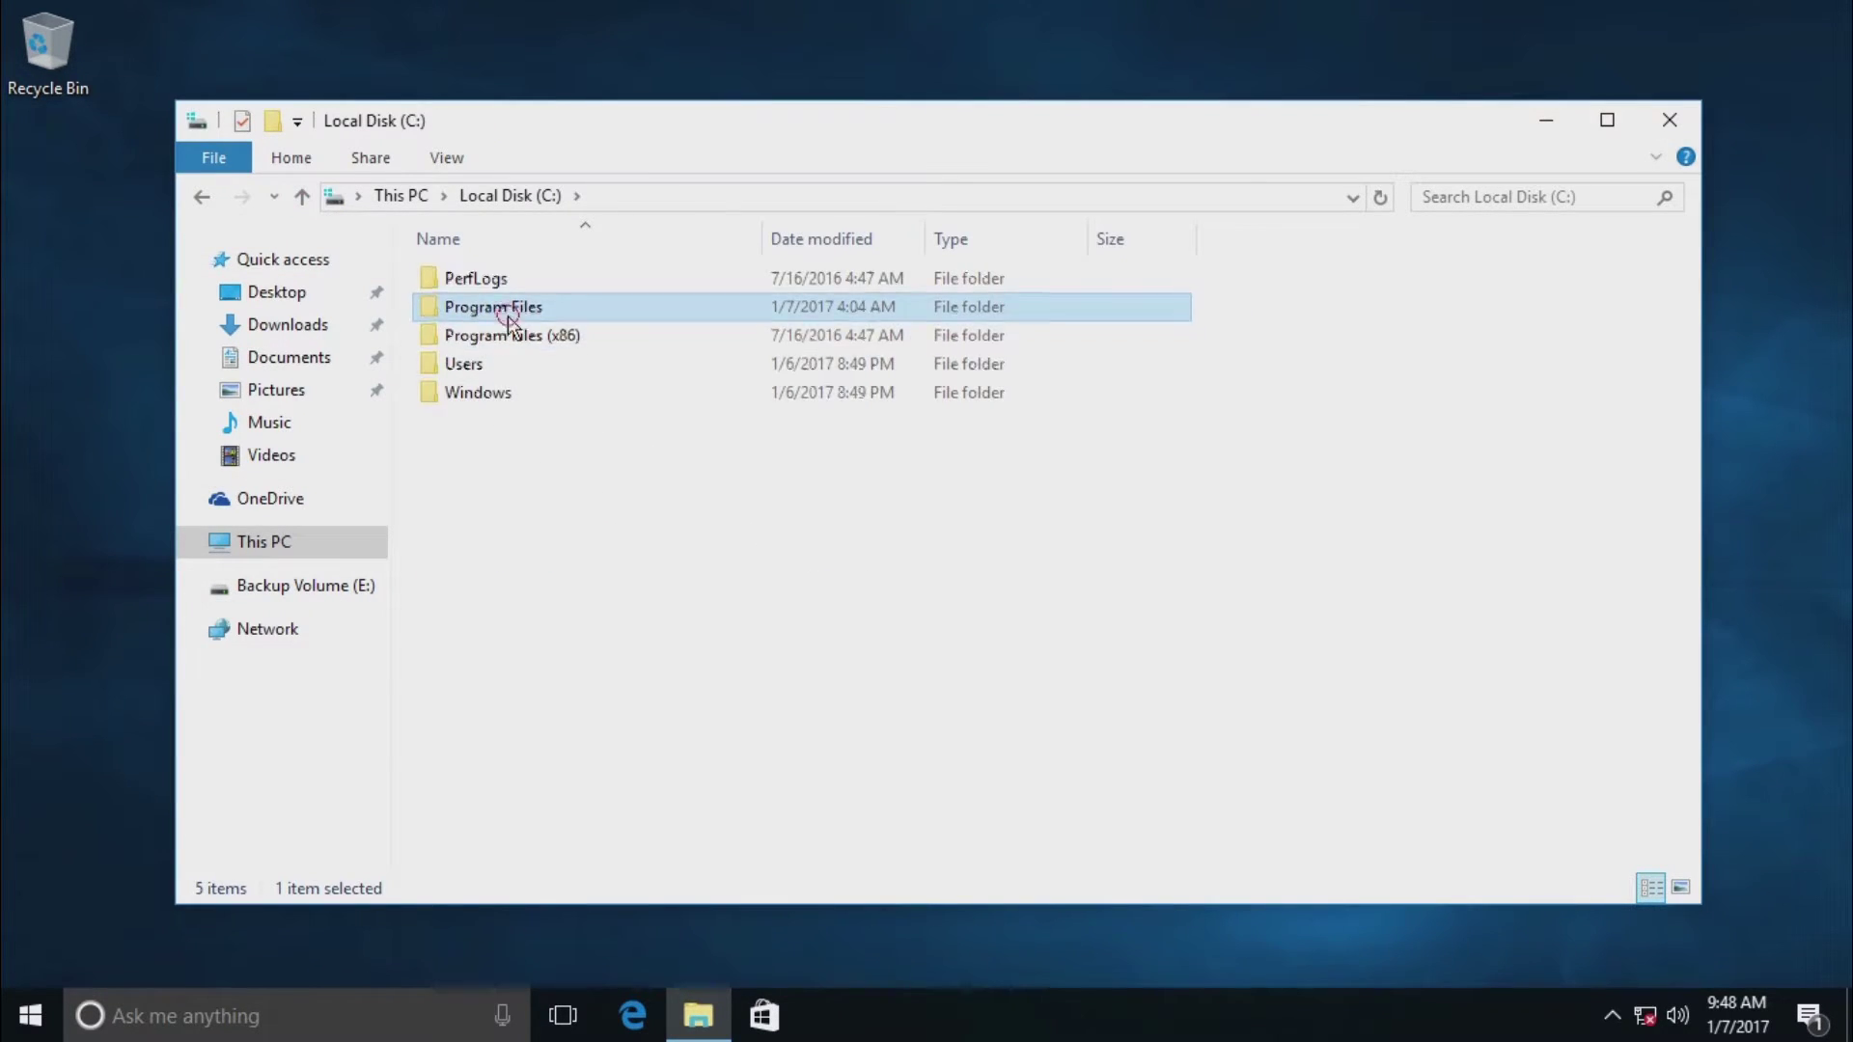
{"action": "double_click", "coordinate": [499, 308]}
{"action": "left_click", "coordinate": [301, 196]}
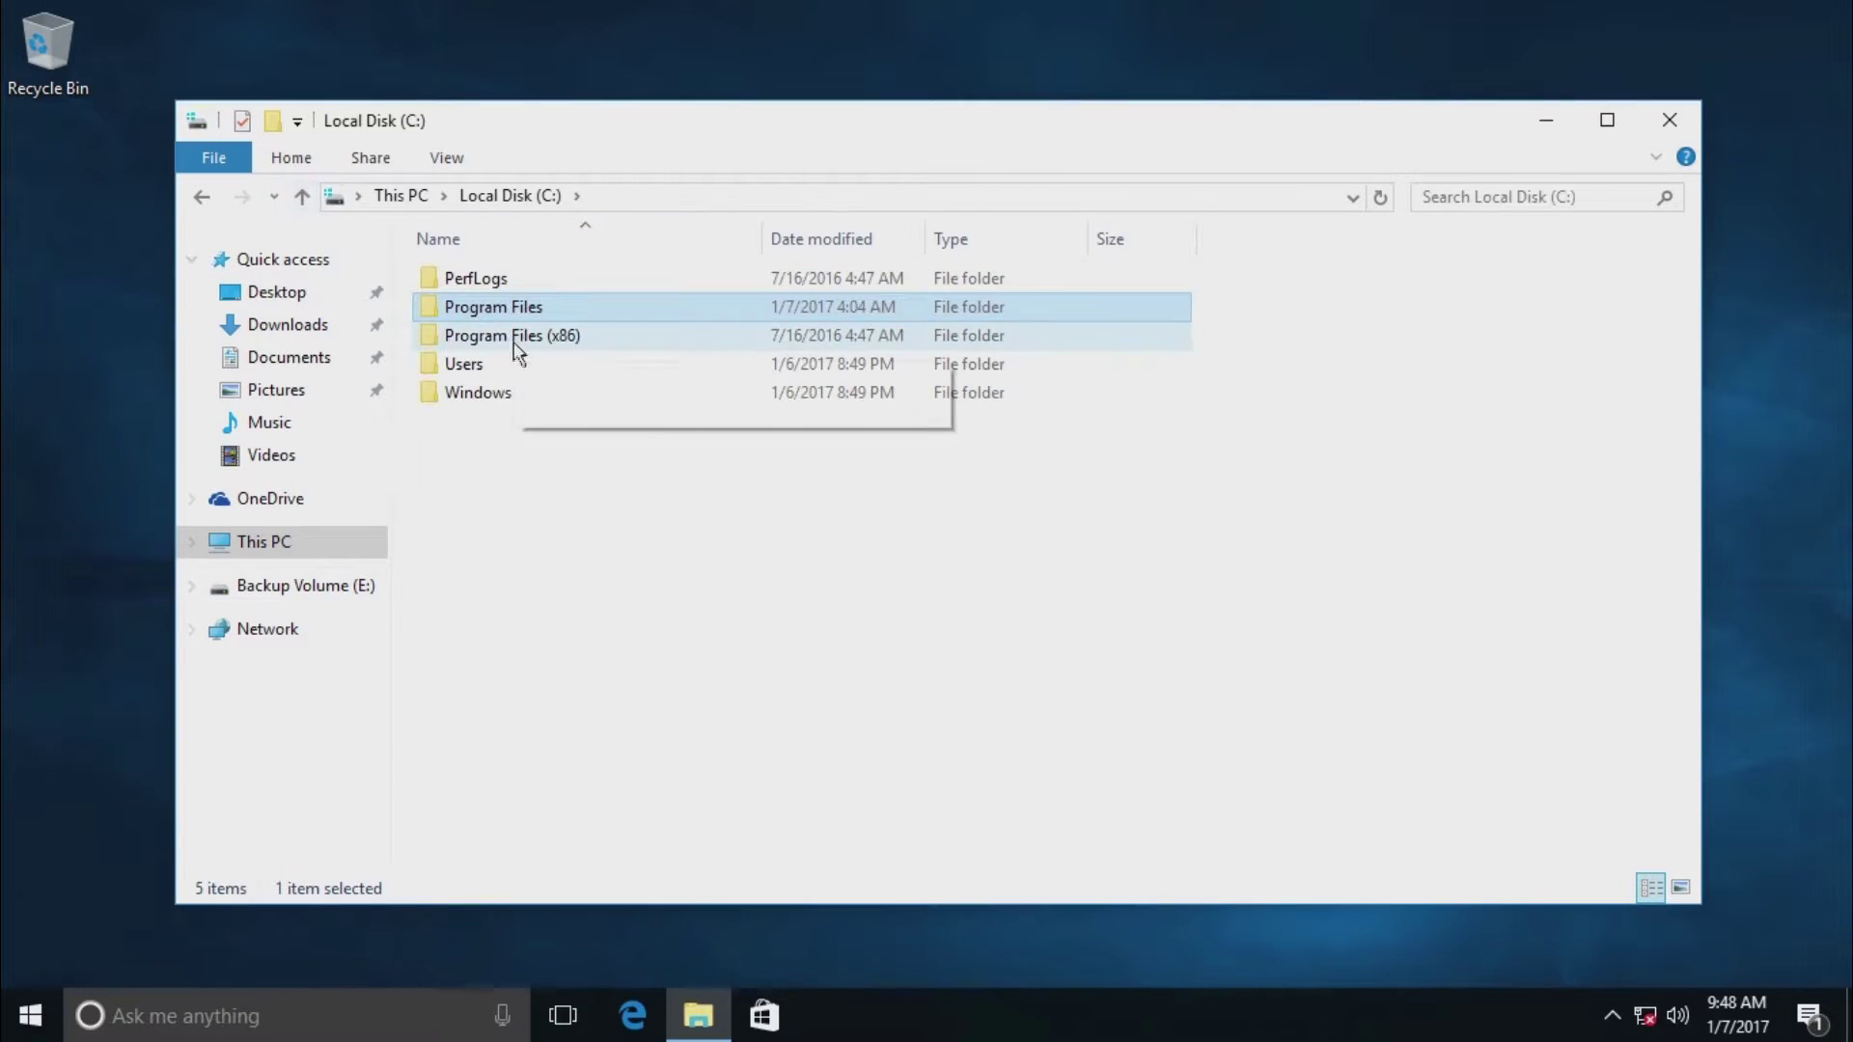
Look through the contents of the Windows folder on Local Disk (C:) and return to the drive's root
{"action": "double_click", "coordinate": [487, 395]}
{"action": "scroll", "coordinate": [555, 712], "scroll_direction": "down", "scroll_amount": 20}
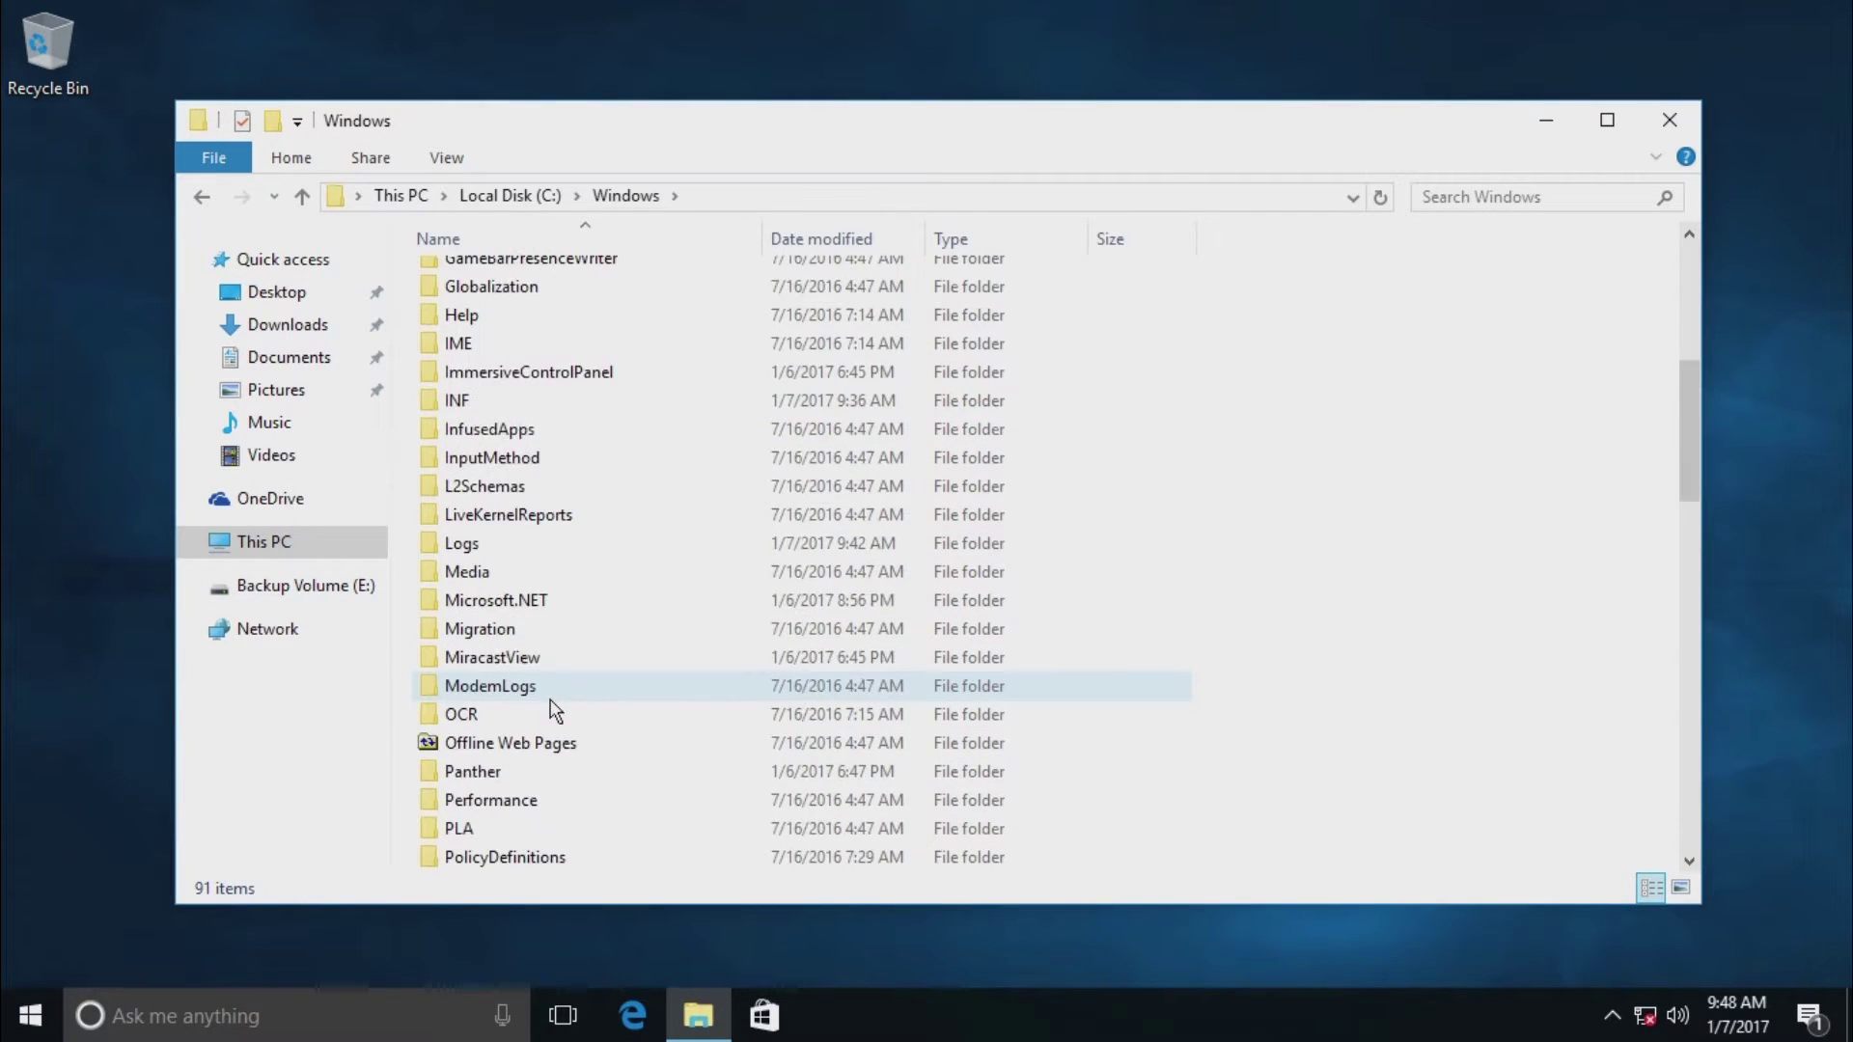
{"action": "scroll", "coordinate": [555, 711], "scroll_direction": "up", "scroll_amount": 17}
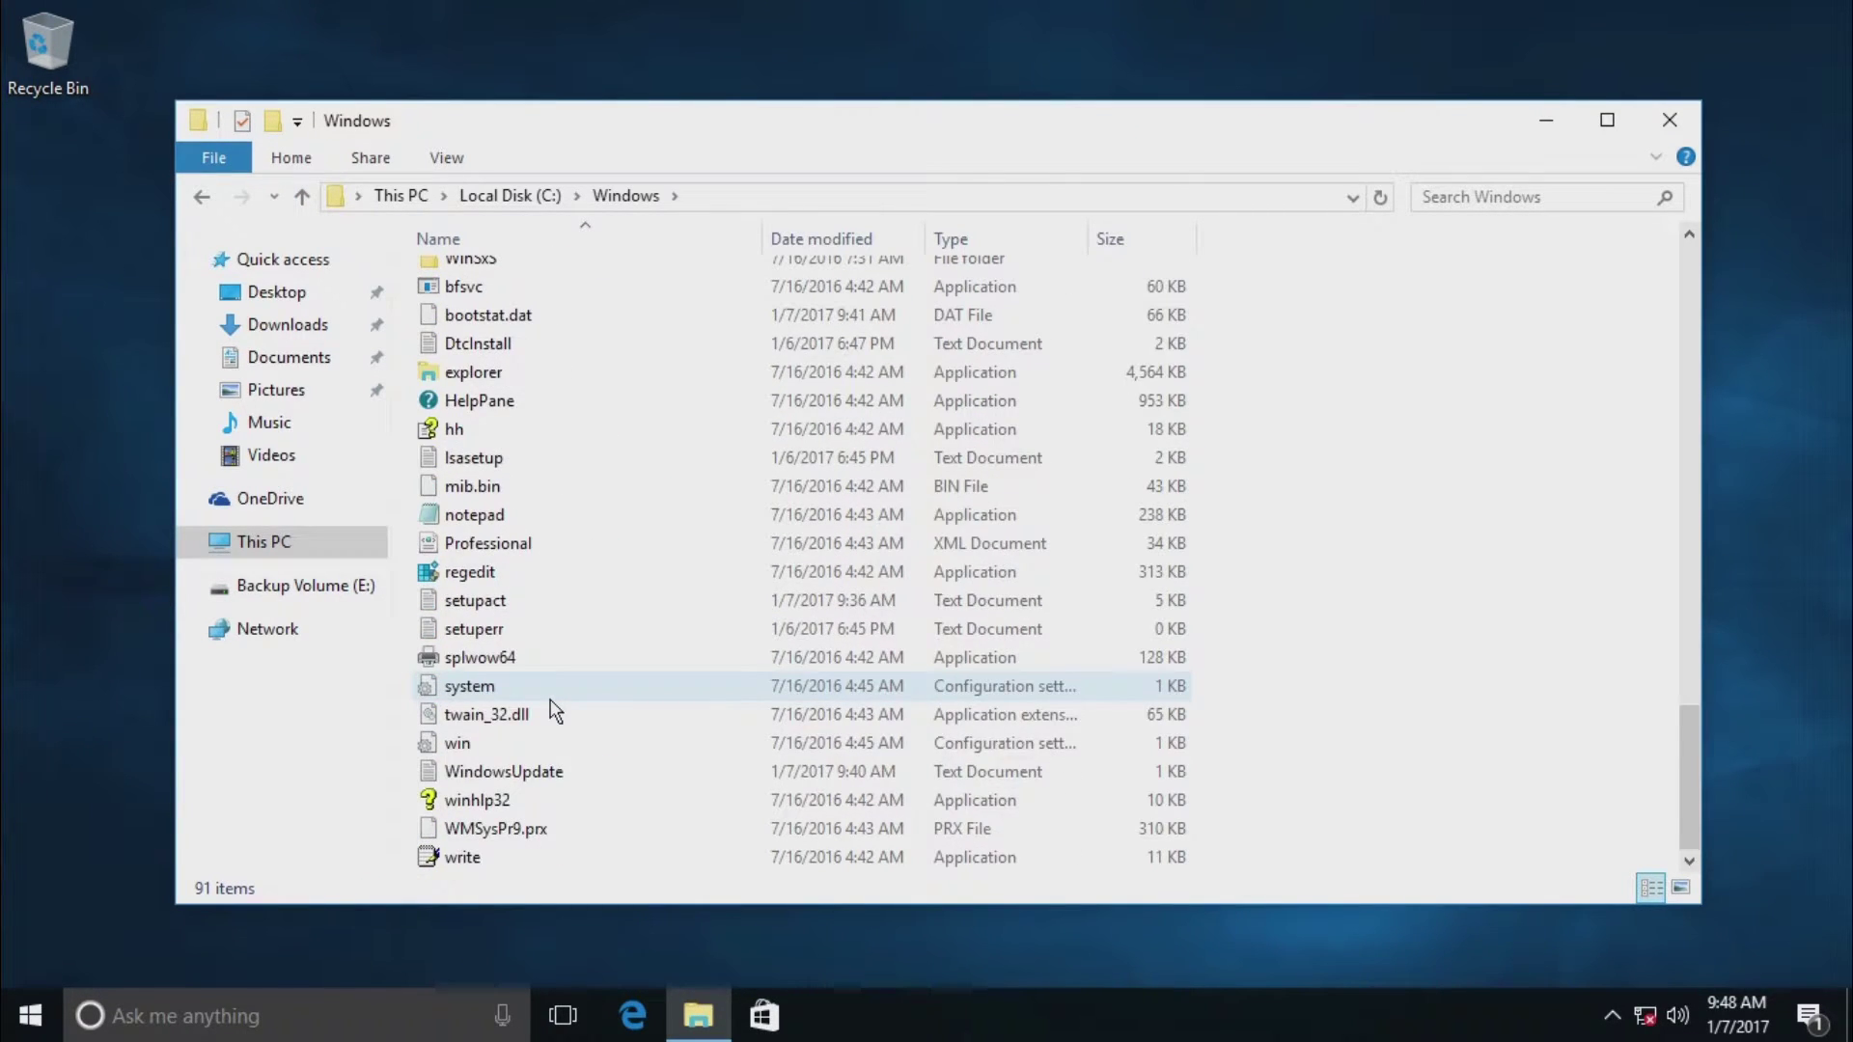
{"action": "left_click", "coordinate": [205, 195]}
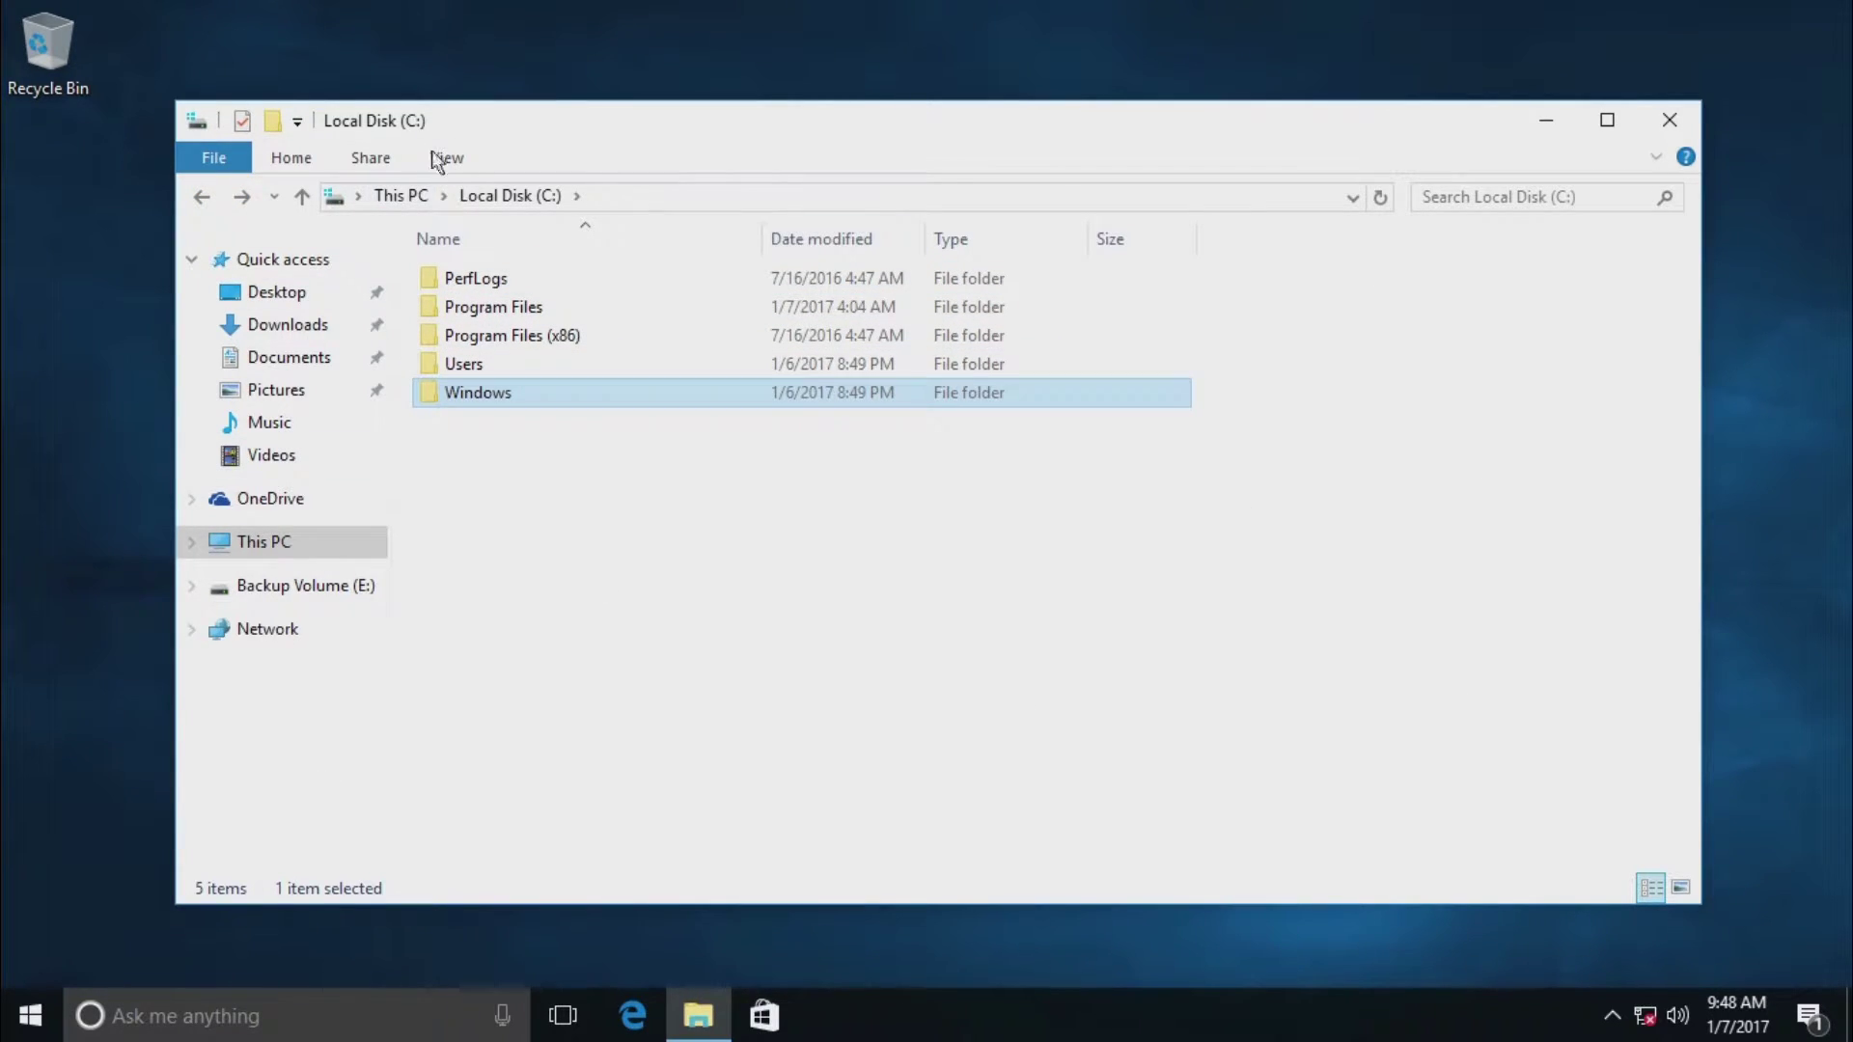
{"action": "left_click", "coordinate": [201, 199]}
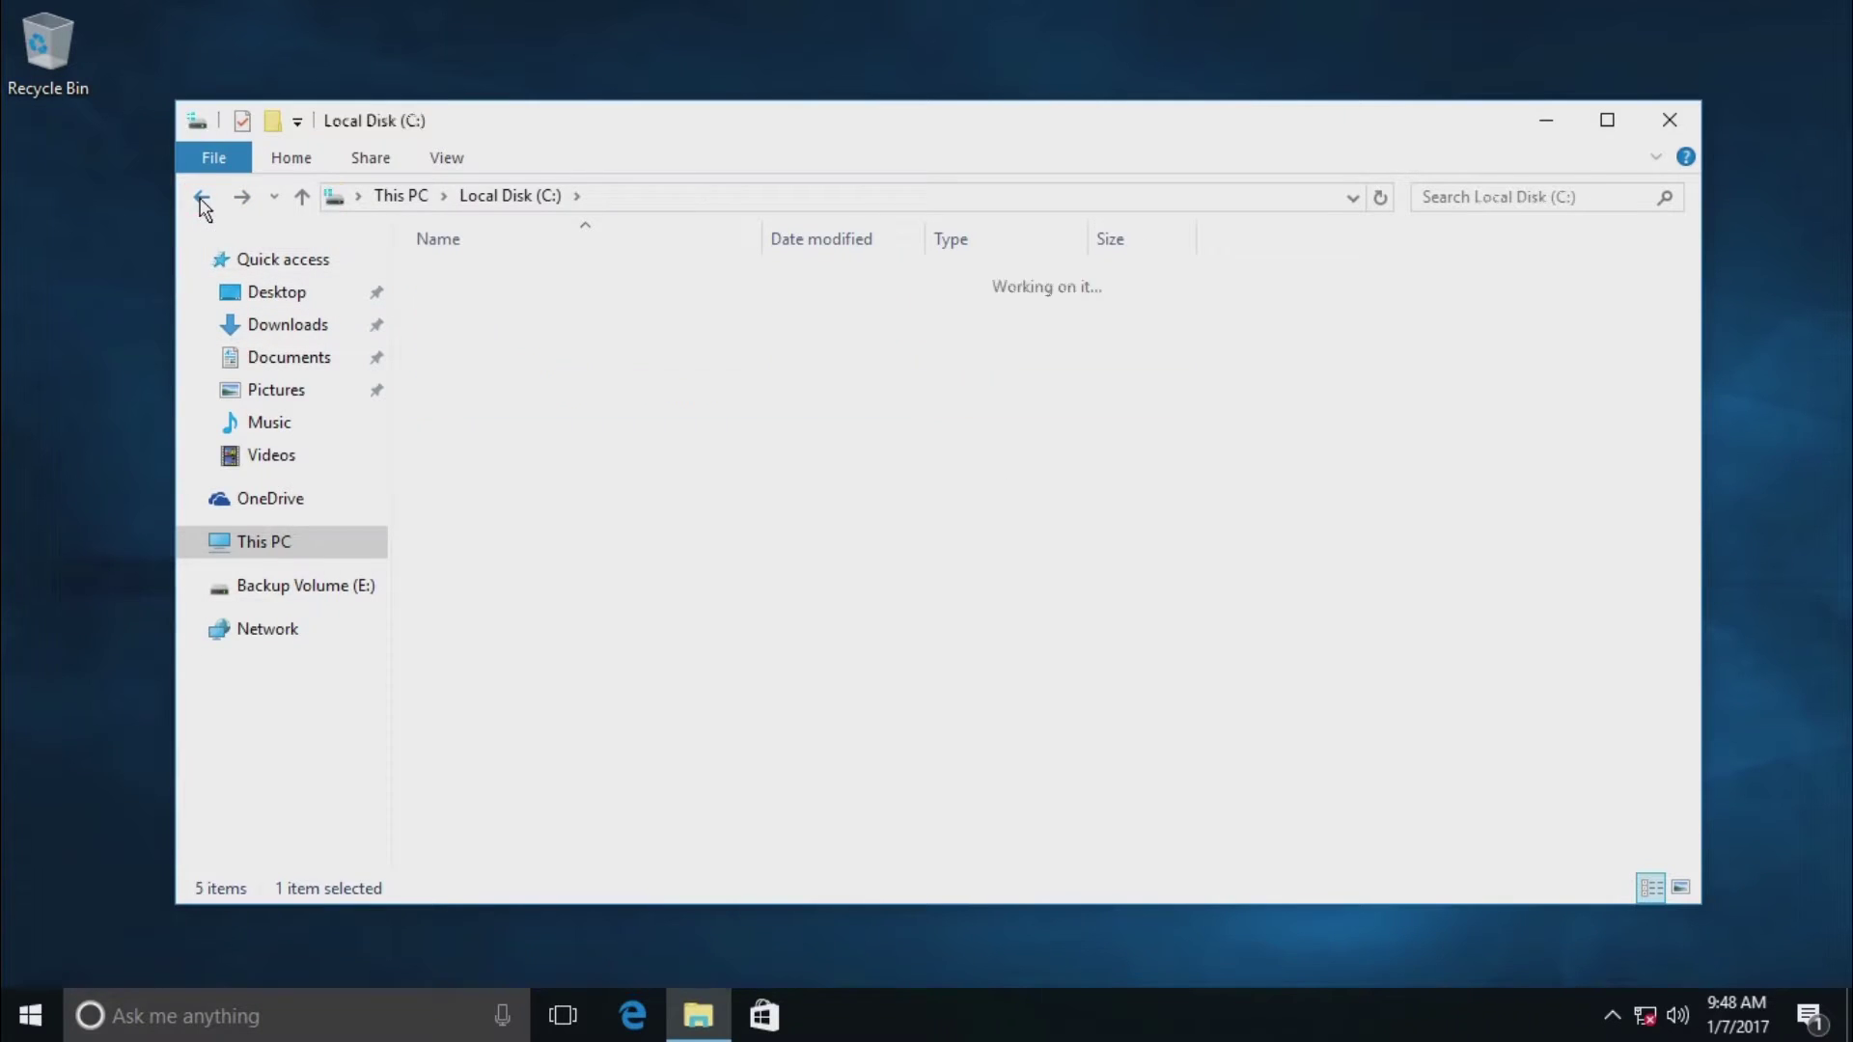
{"action": "left_click", "coordinate": [242, 199]}
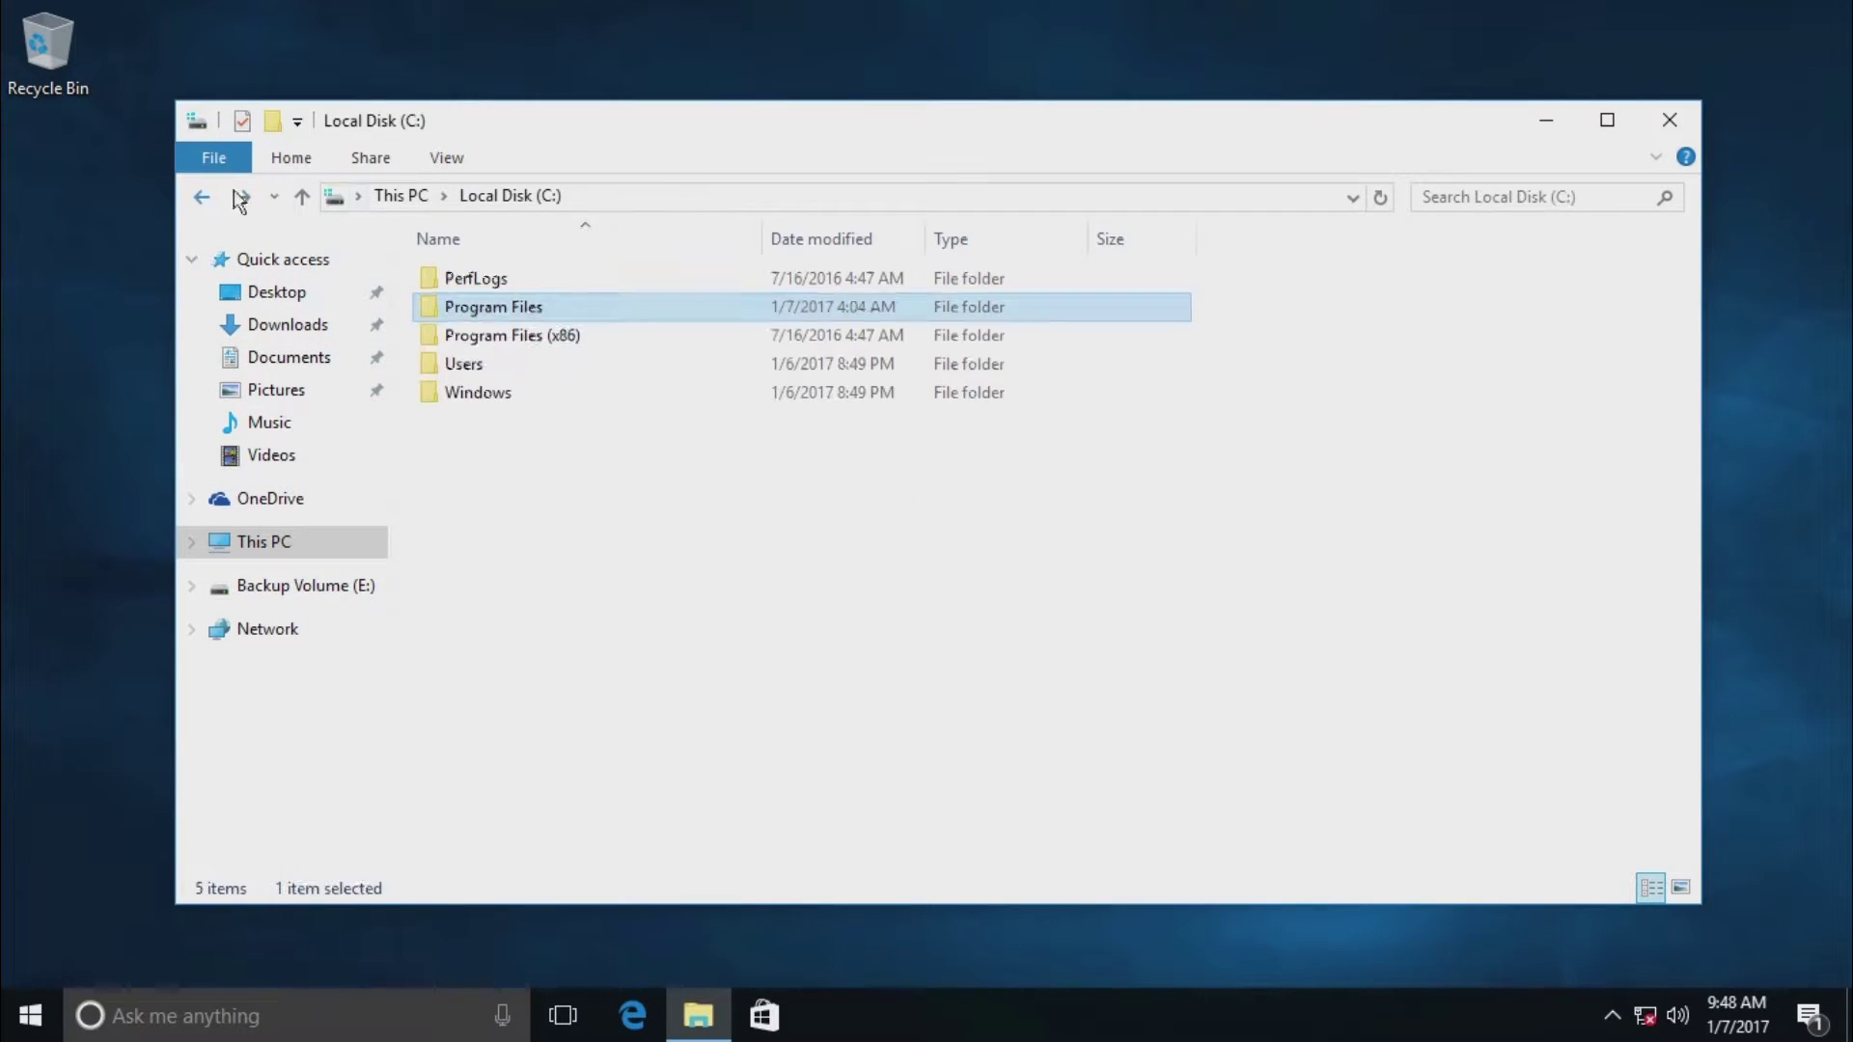
Open Backup Volume (E:) from This PC to check its contents, and return to the drive overview
{"action": "left_click", "coordinate": [406, 196]}
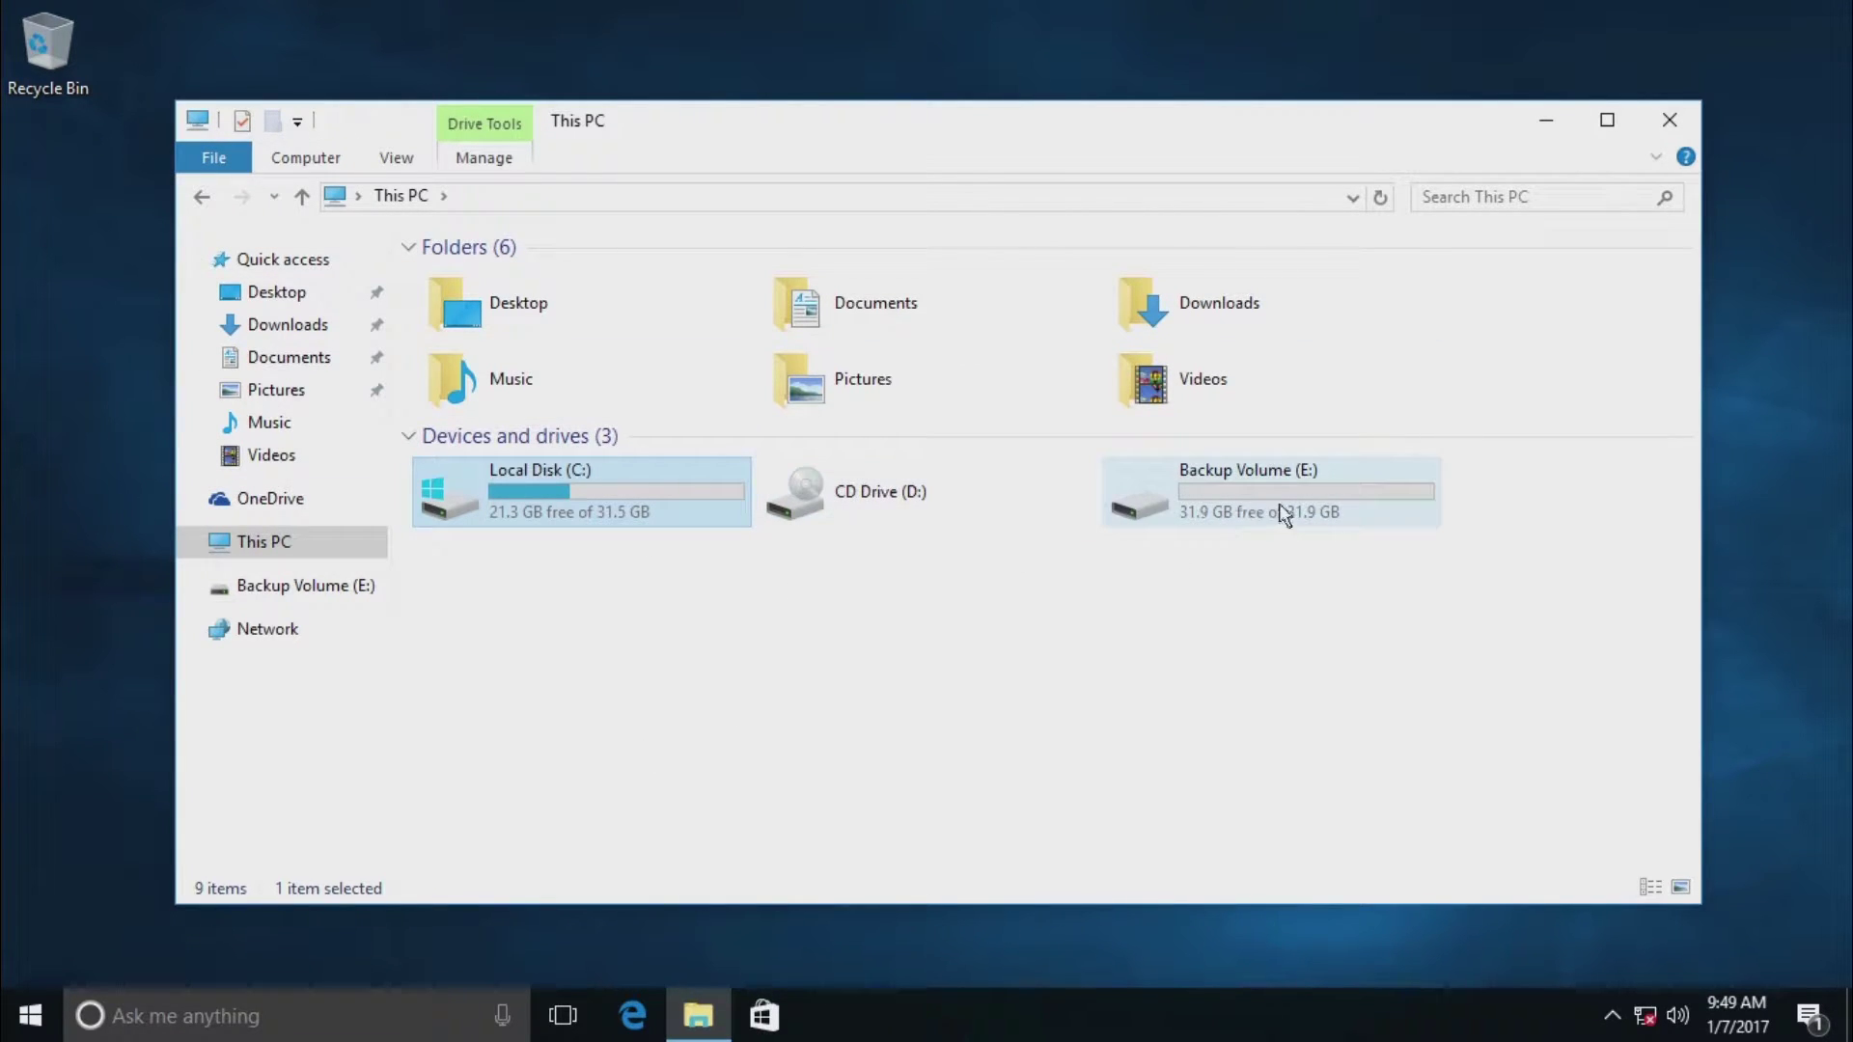
{"action": "mouse_move", "coordinate": [1209, 502]}
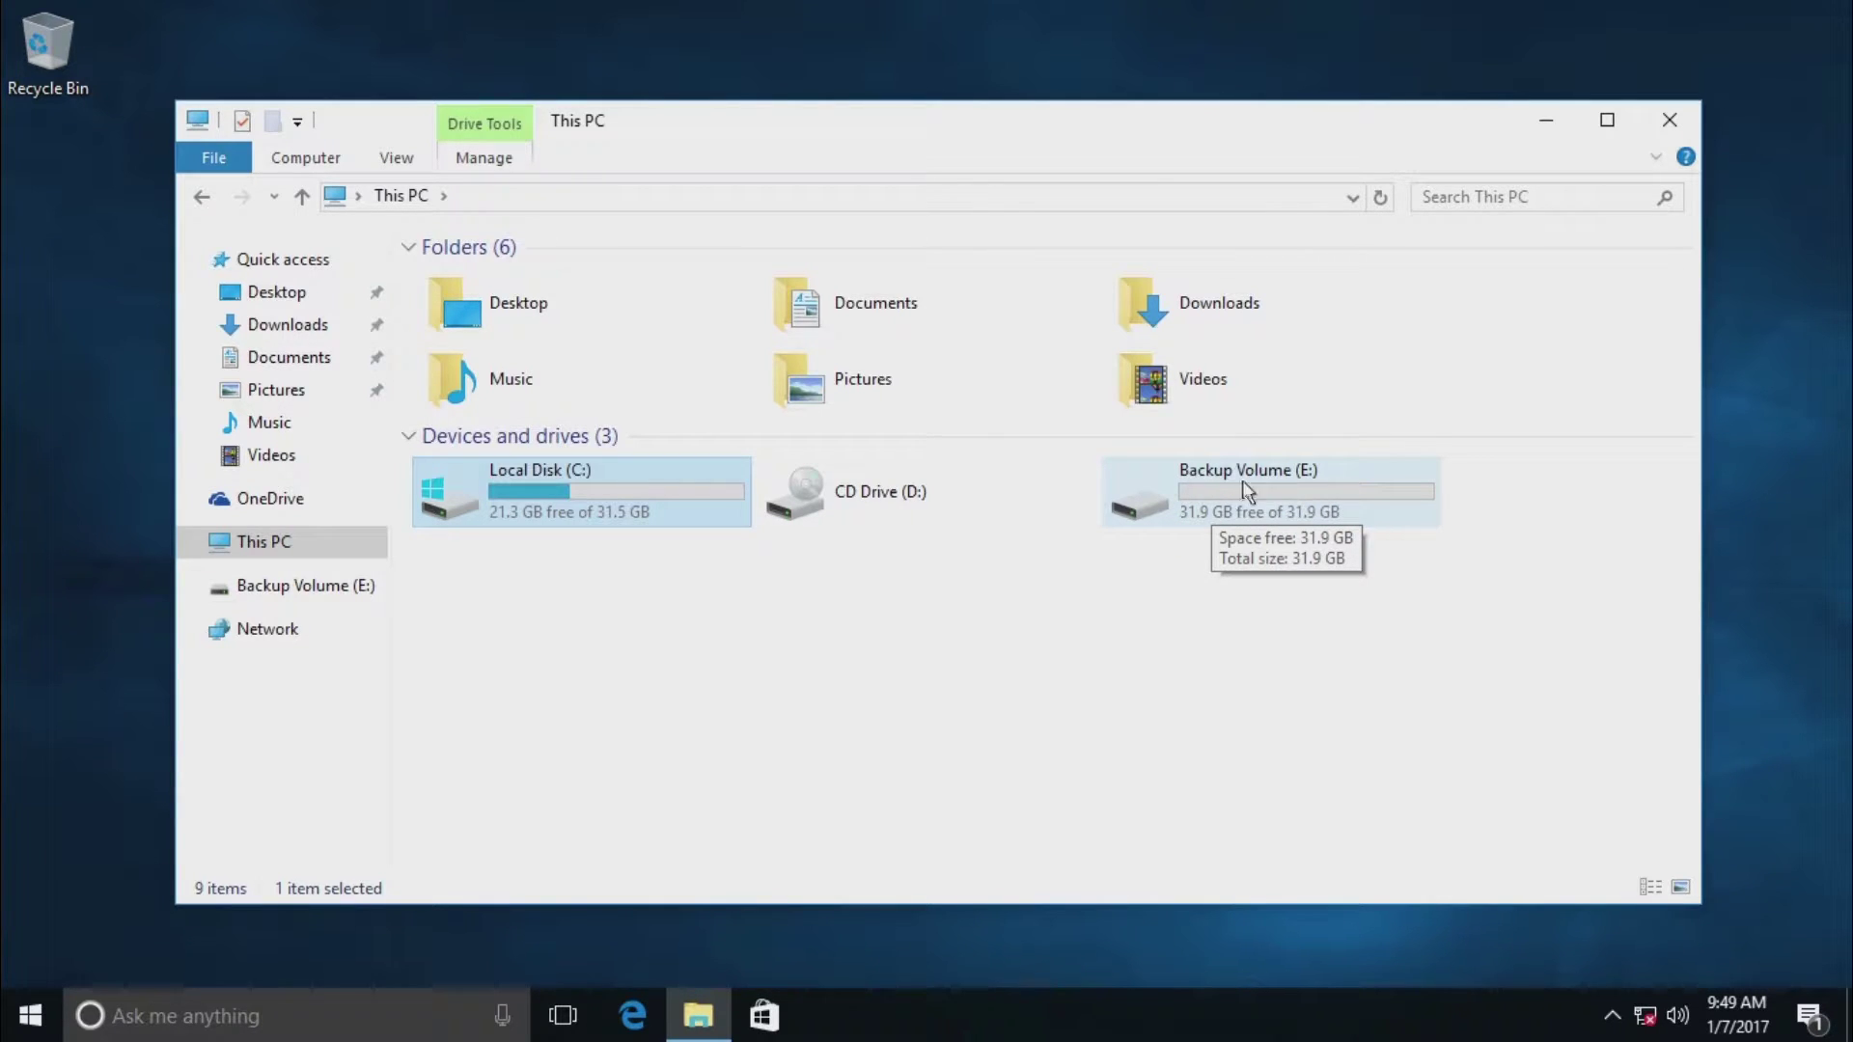
{"action": "left_click", "coordinate": [1277, 498]}
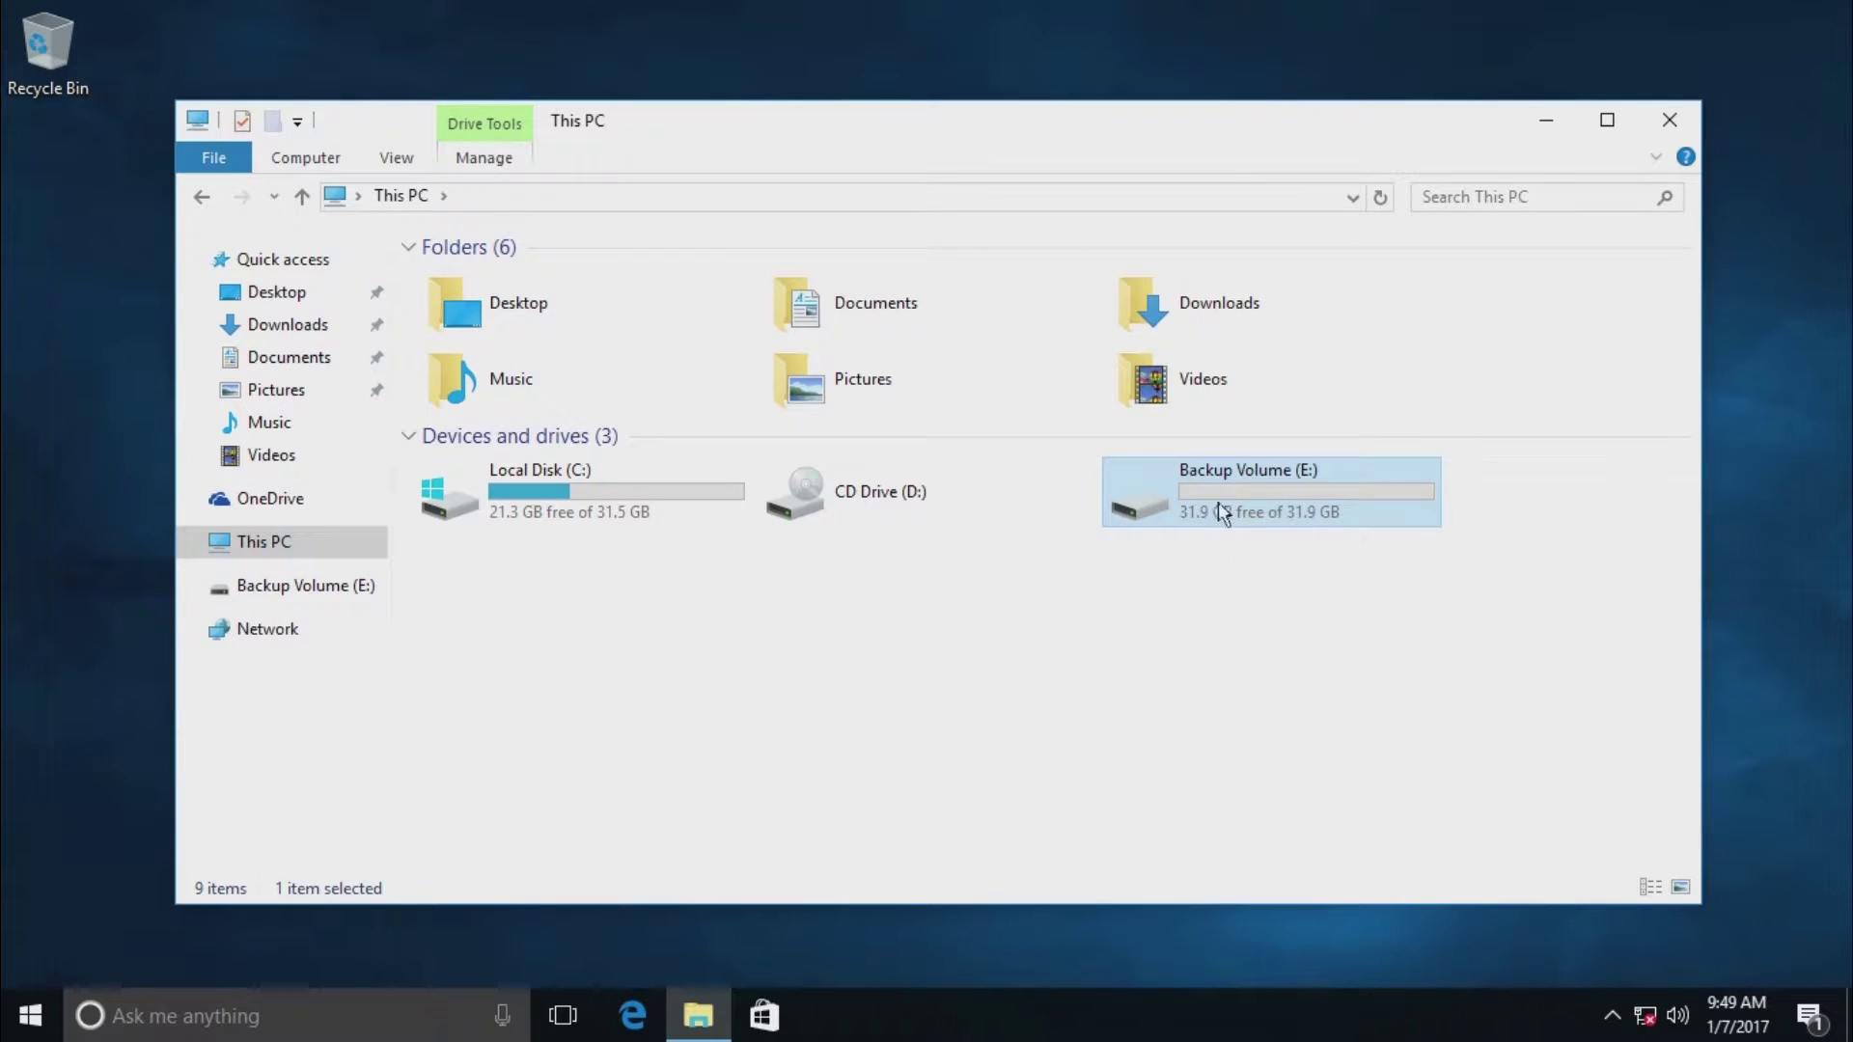
{"action": "mouse_move", "coordinate": [1270, 495]}
{"action": "double_click", "coordinate": [1253, 502]}
{"action": "right_click", "coordinate": [877, 434]}
{"action": "left_click", "coordinate": [670, 410]}
{"action": "left_click", "coordinate": [203, 197]}
Examine the general properties of Backup Volume (E:), and close the properties and File Explorer
{"action": "right_click", "coordinate": [1234, 483]}
{"action": "left_click", "coordinate": [1342, 968]}
{"action": "left_click_drag", "start_coordinate": [1460, 324], "coordinate": [949, 220]}
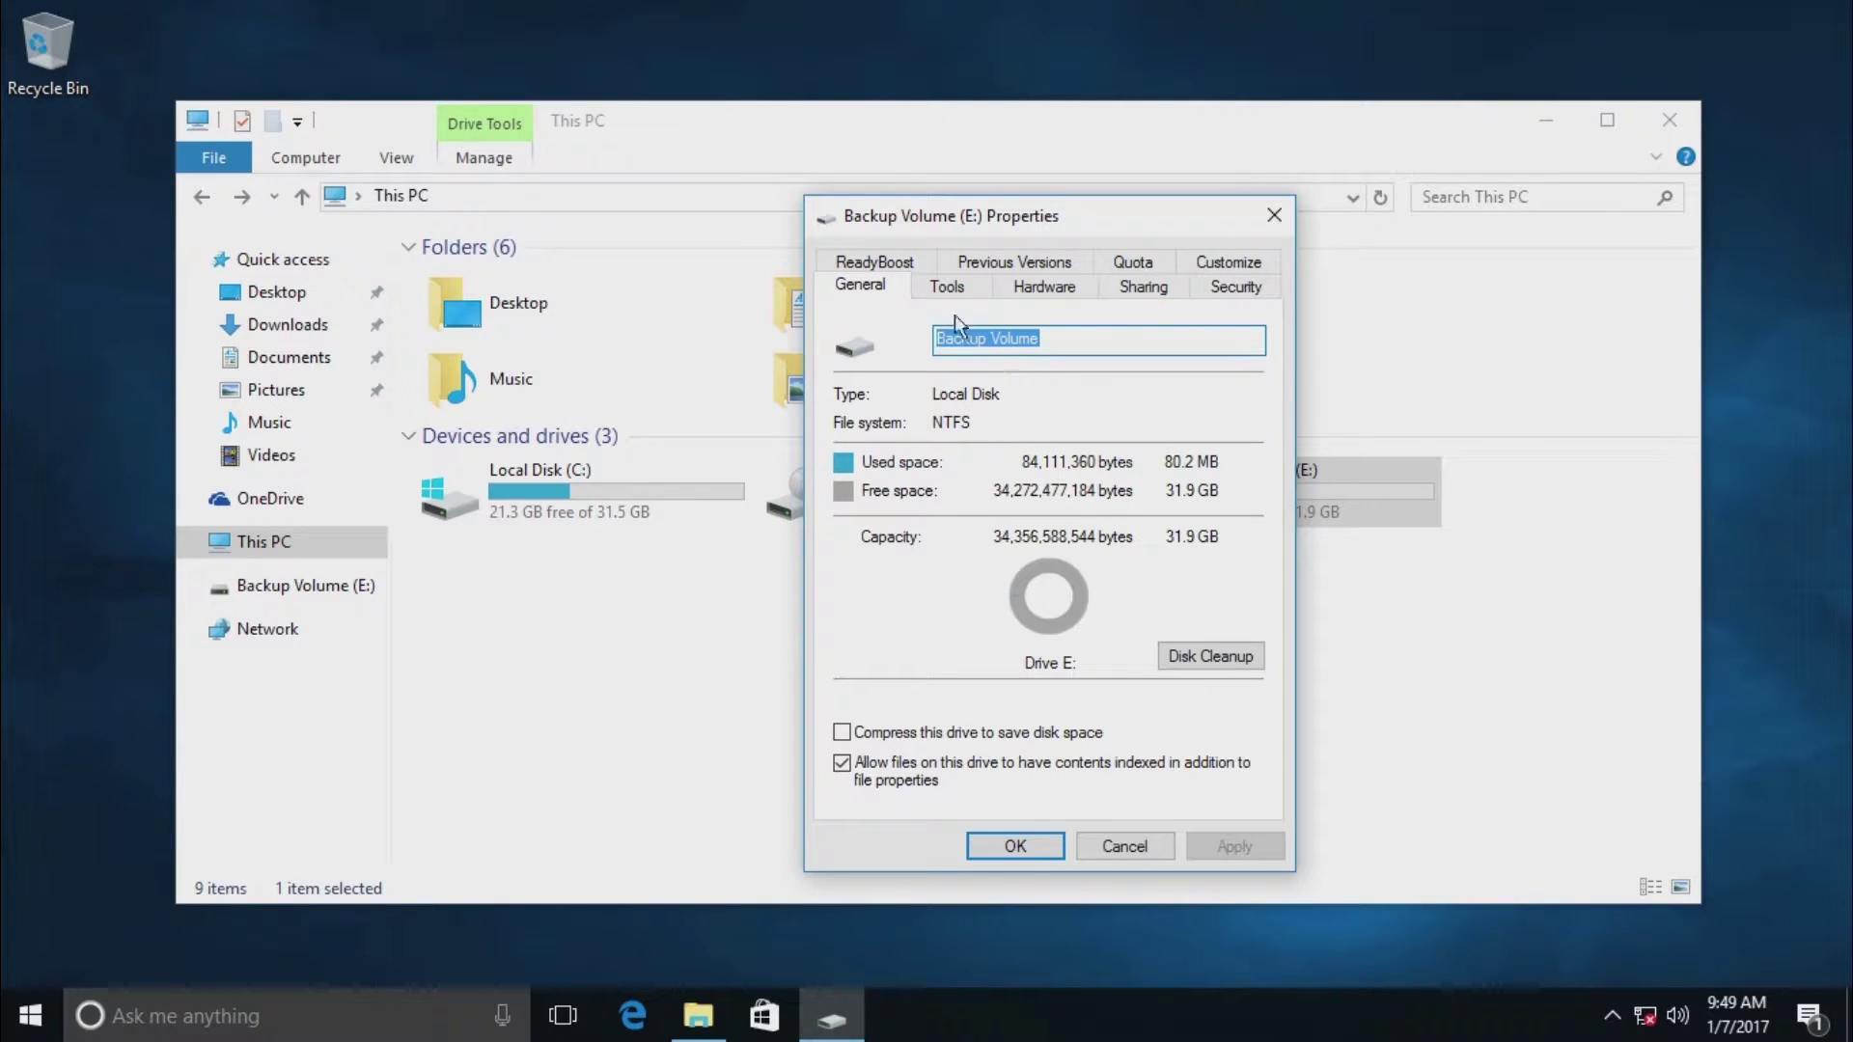
{"action": "left_click", "coordinate": [1274, 215]}
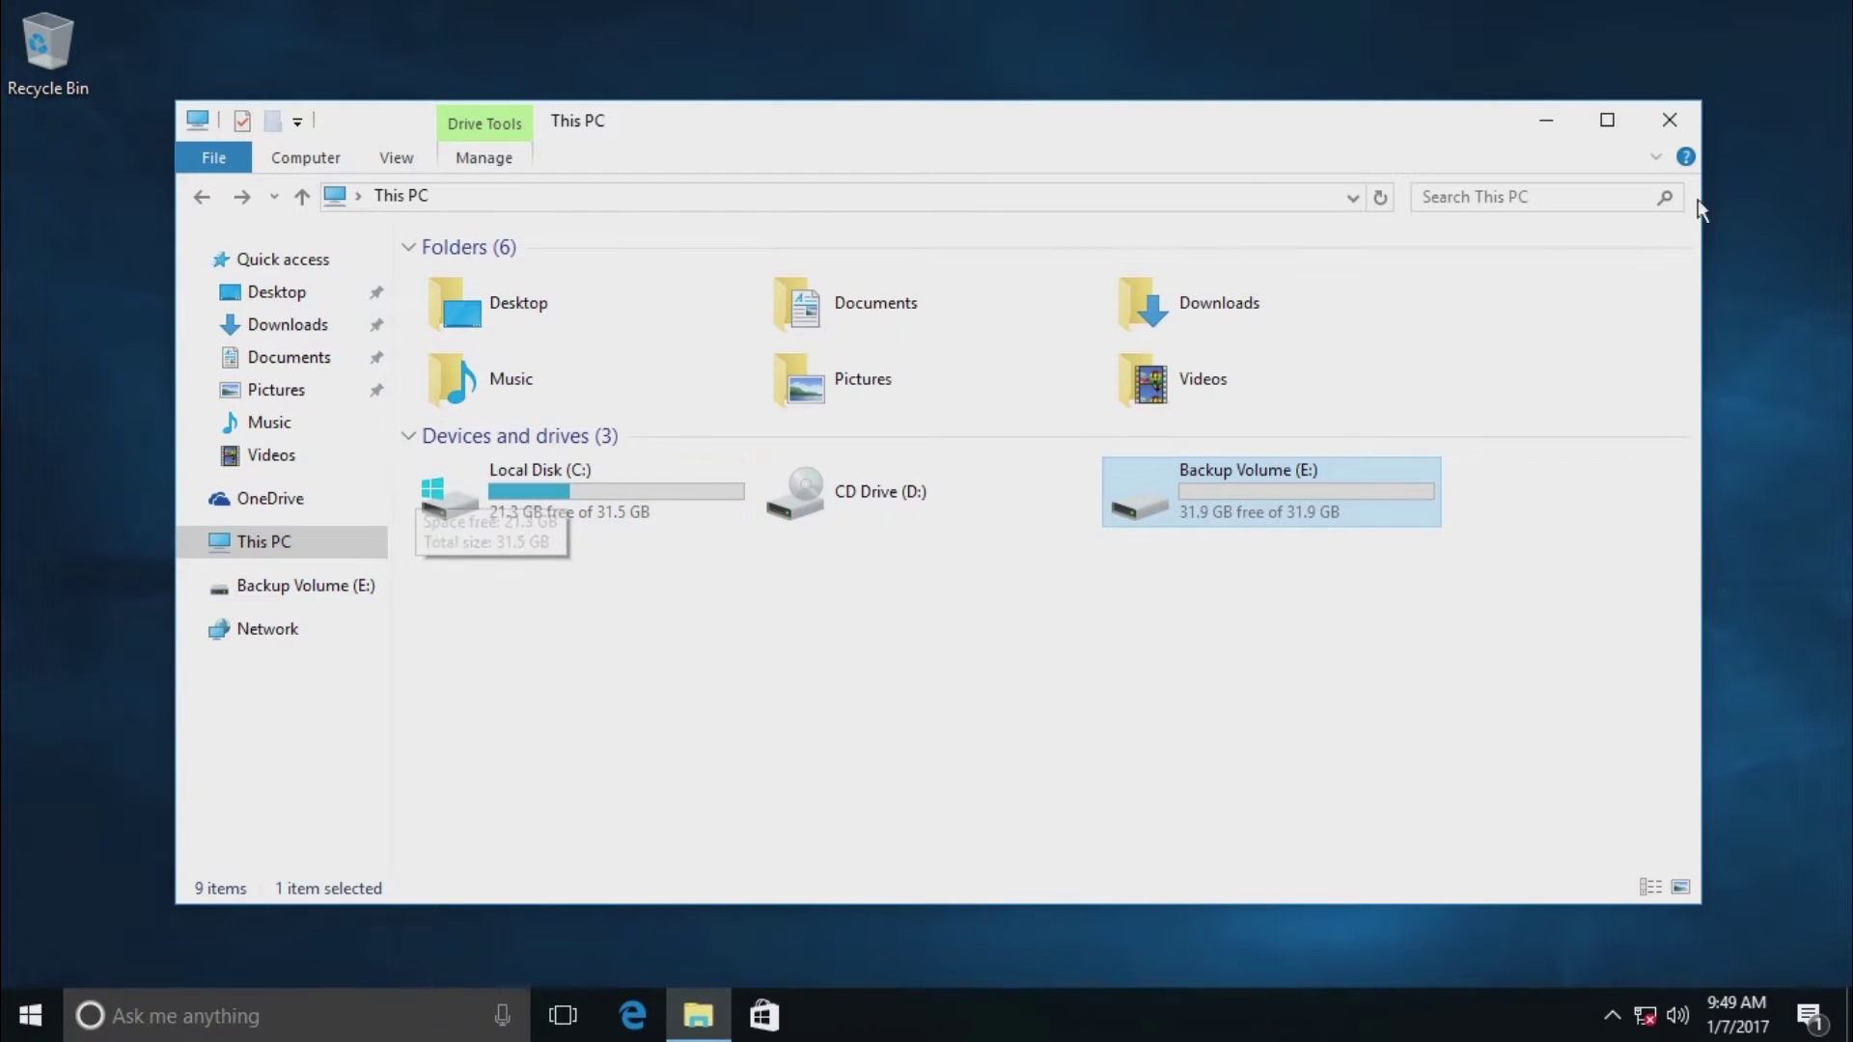
{"action": "left_click", "coordinate": [1666, 123]}
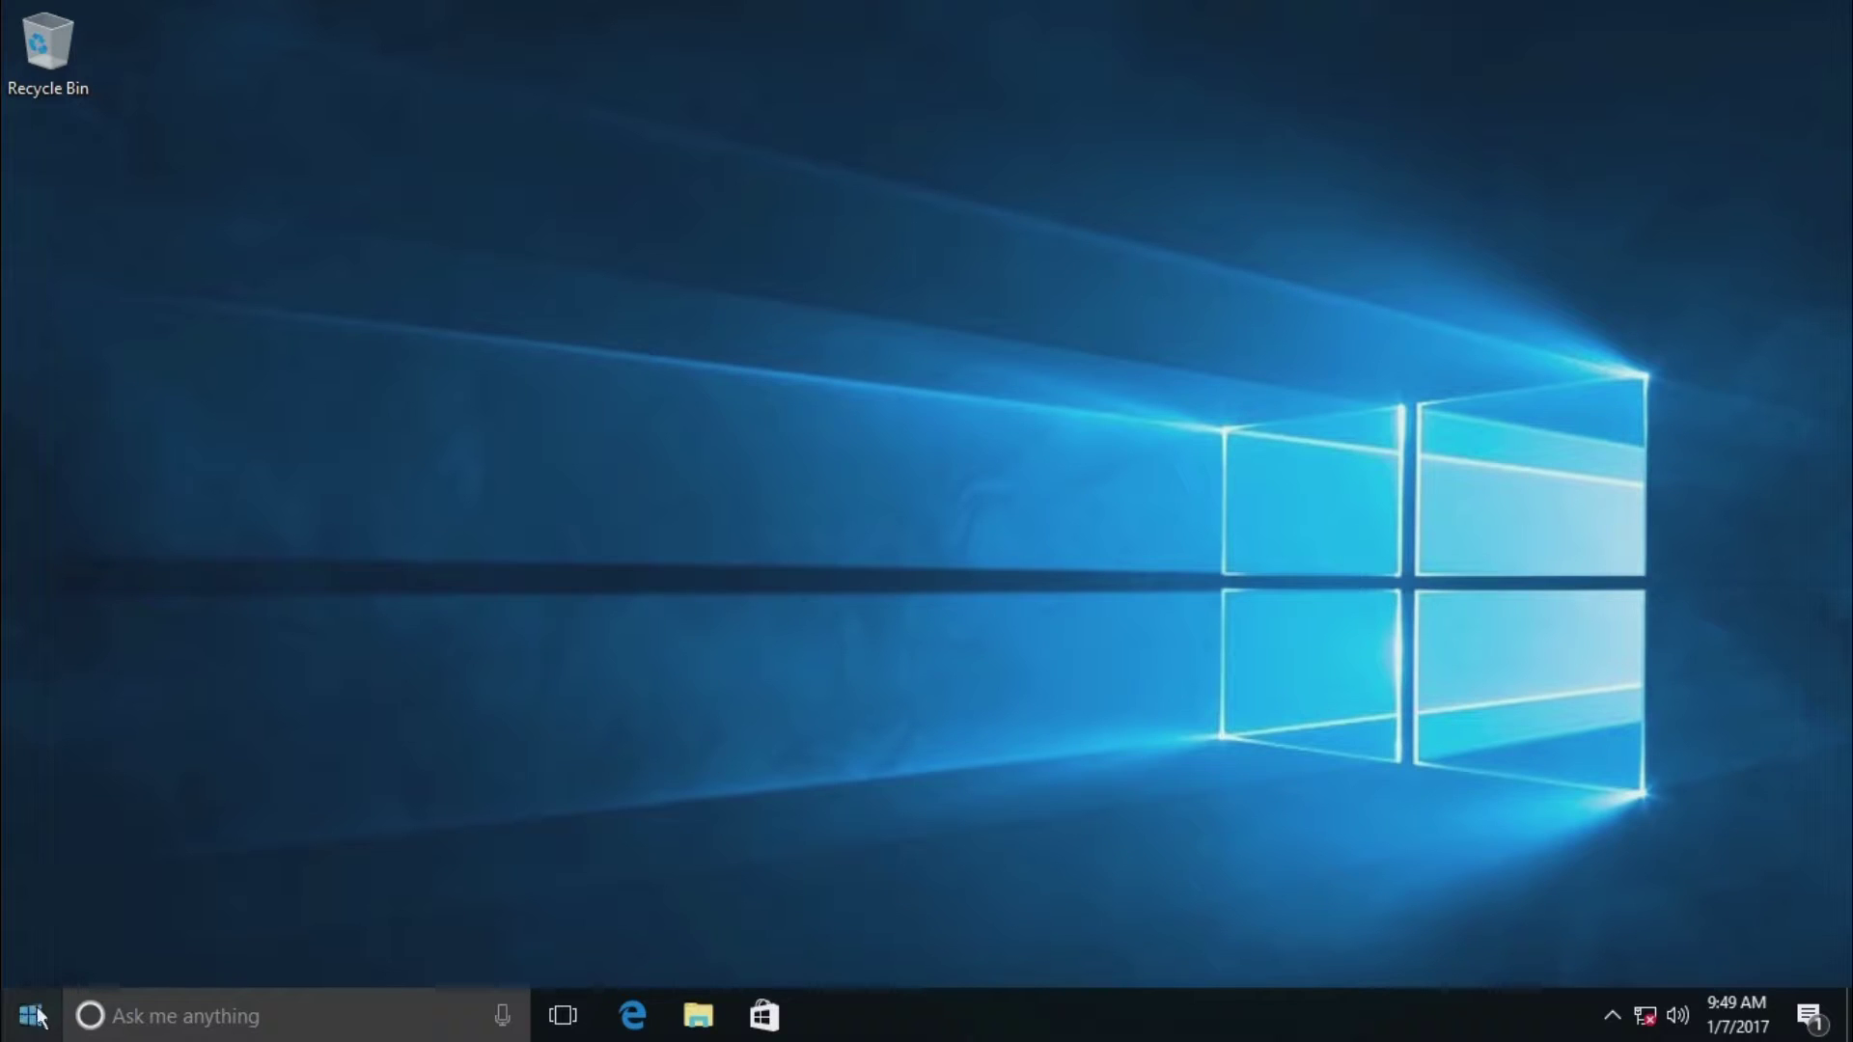
Search Windows for Backup, open Backup and Restore (Windows 7), and close it again
{"action": "left_click", "coordinate": [56, 1029]}
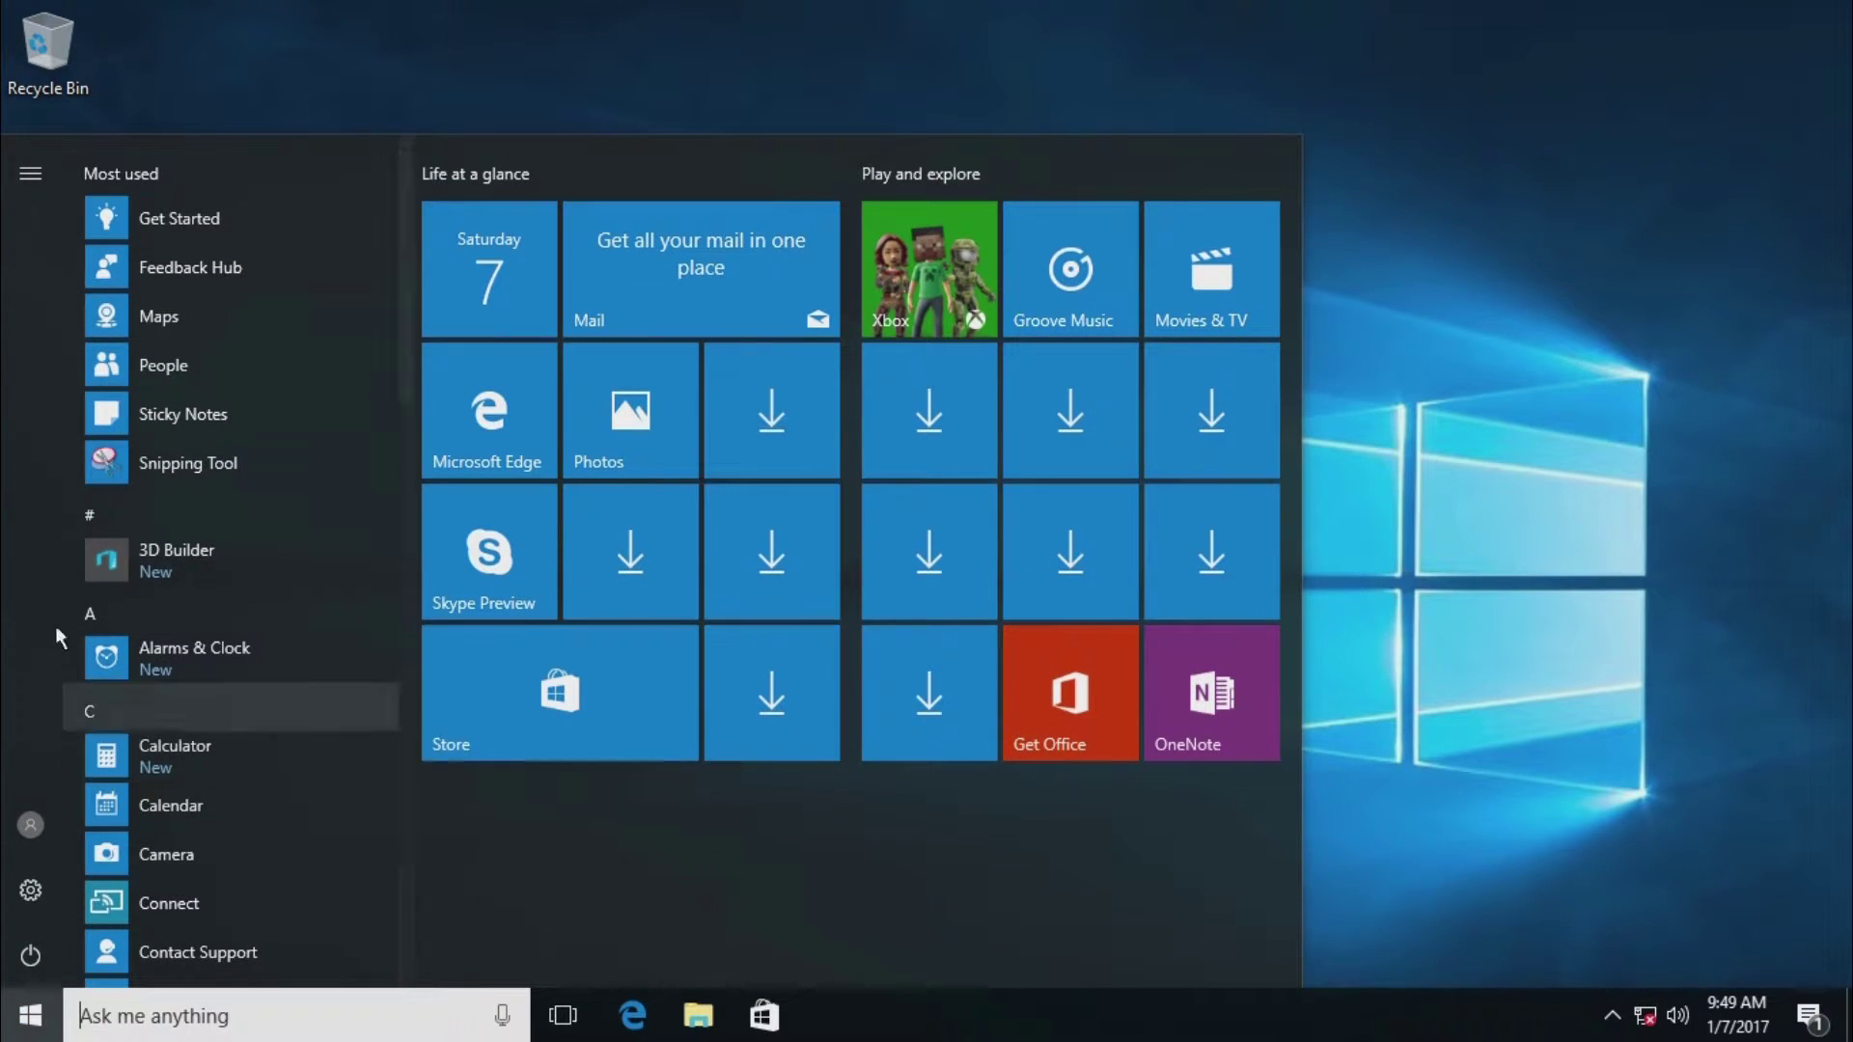
{"action": "left_click", "coordinate": [166, 1015]}
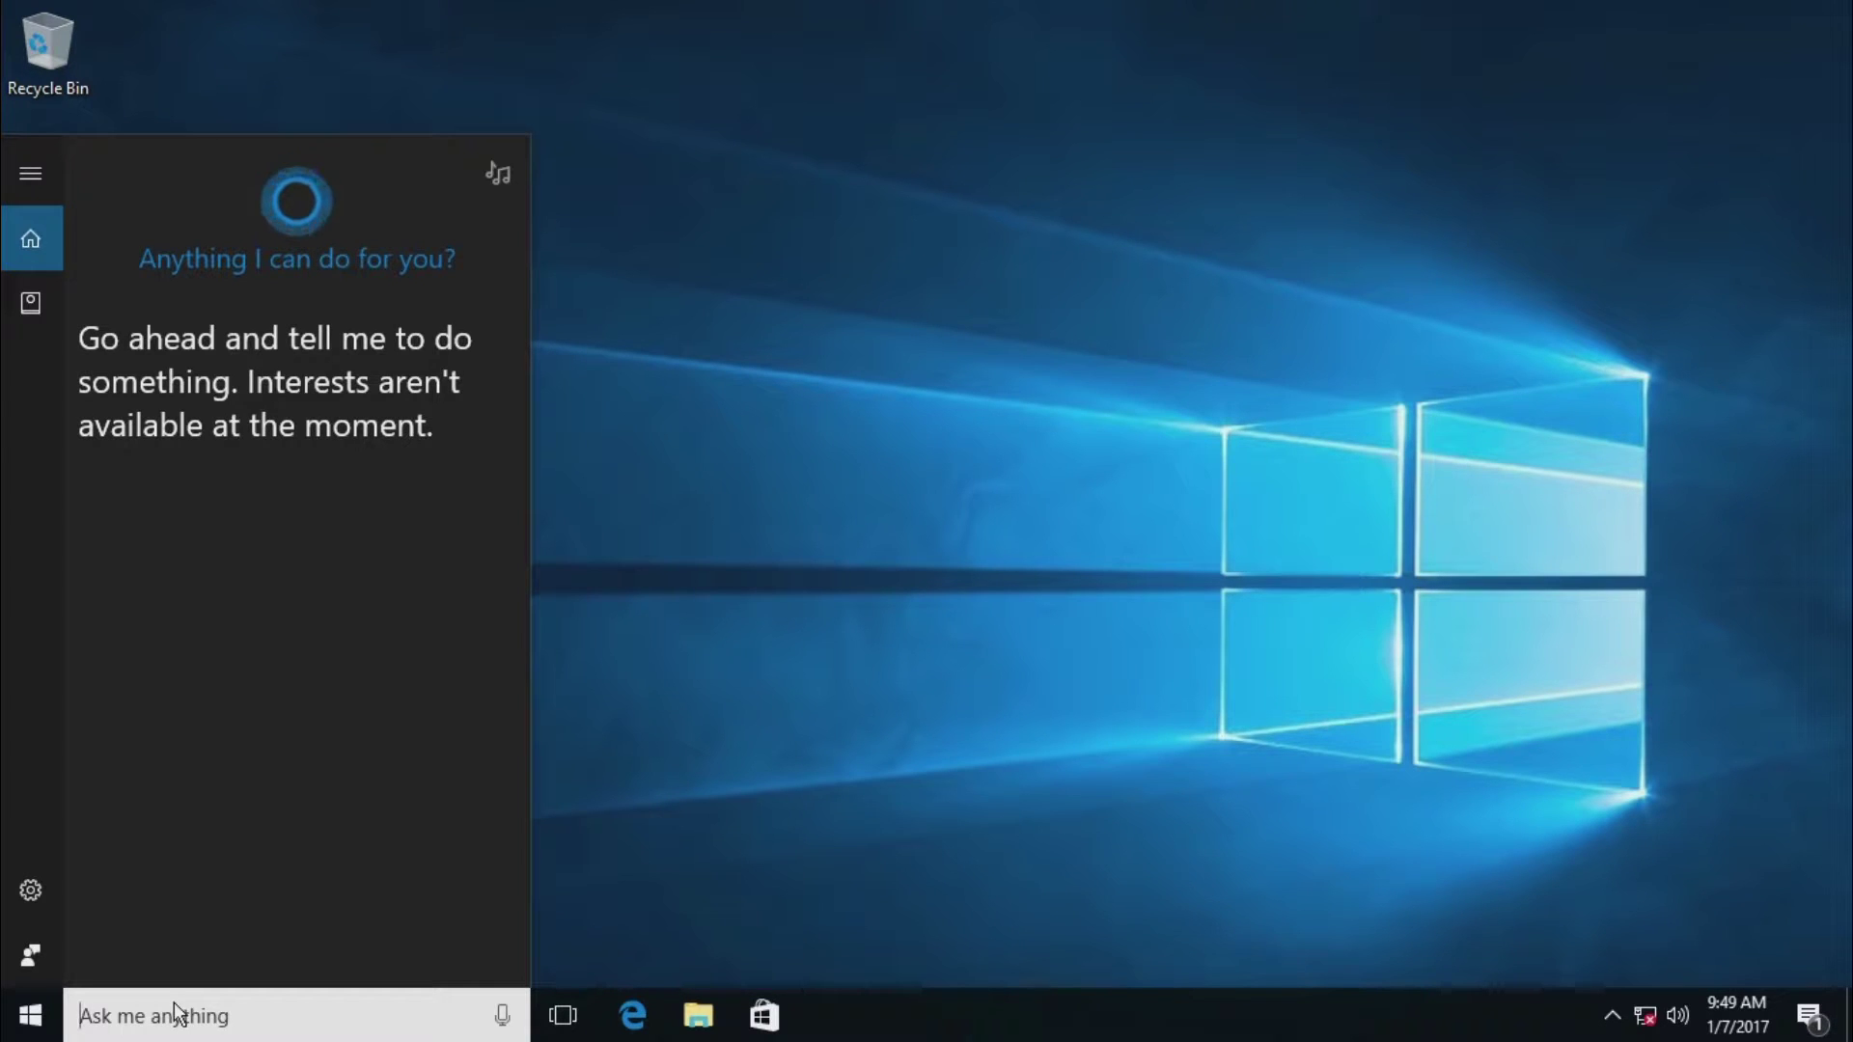
{"action": "type", "text": "Backup"}
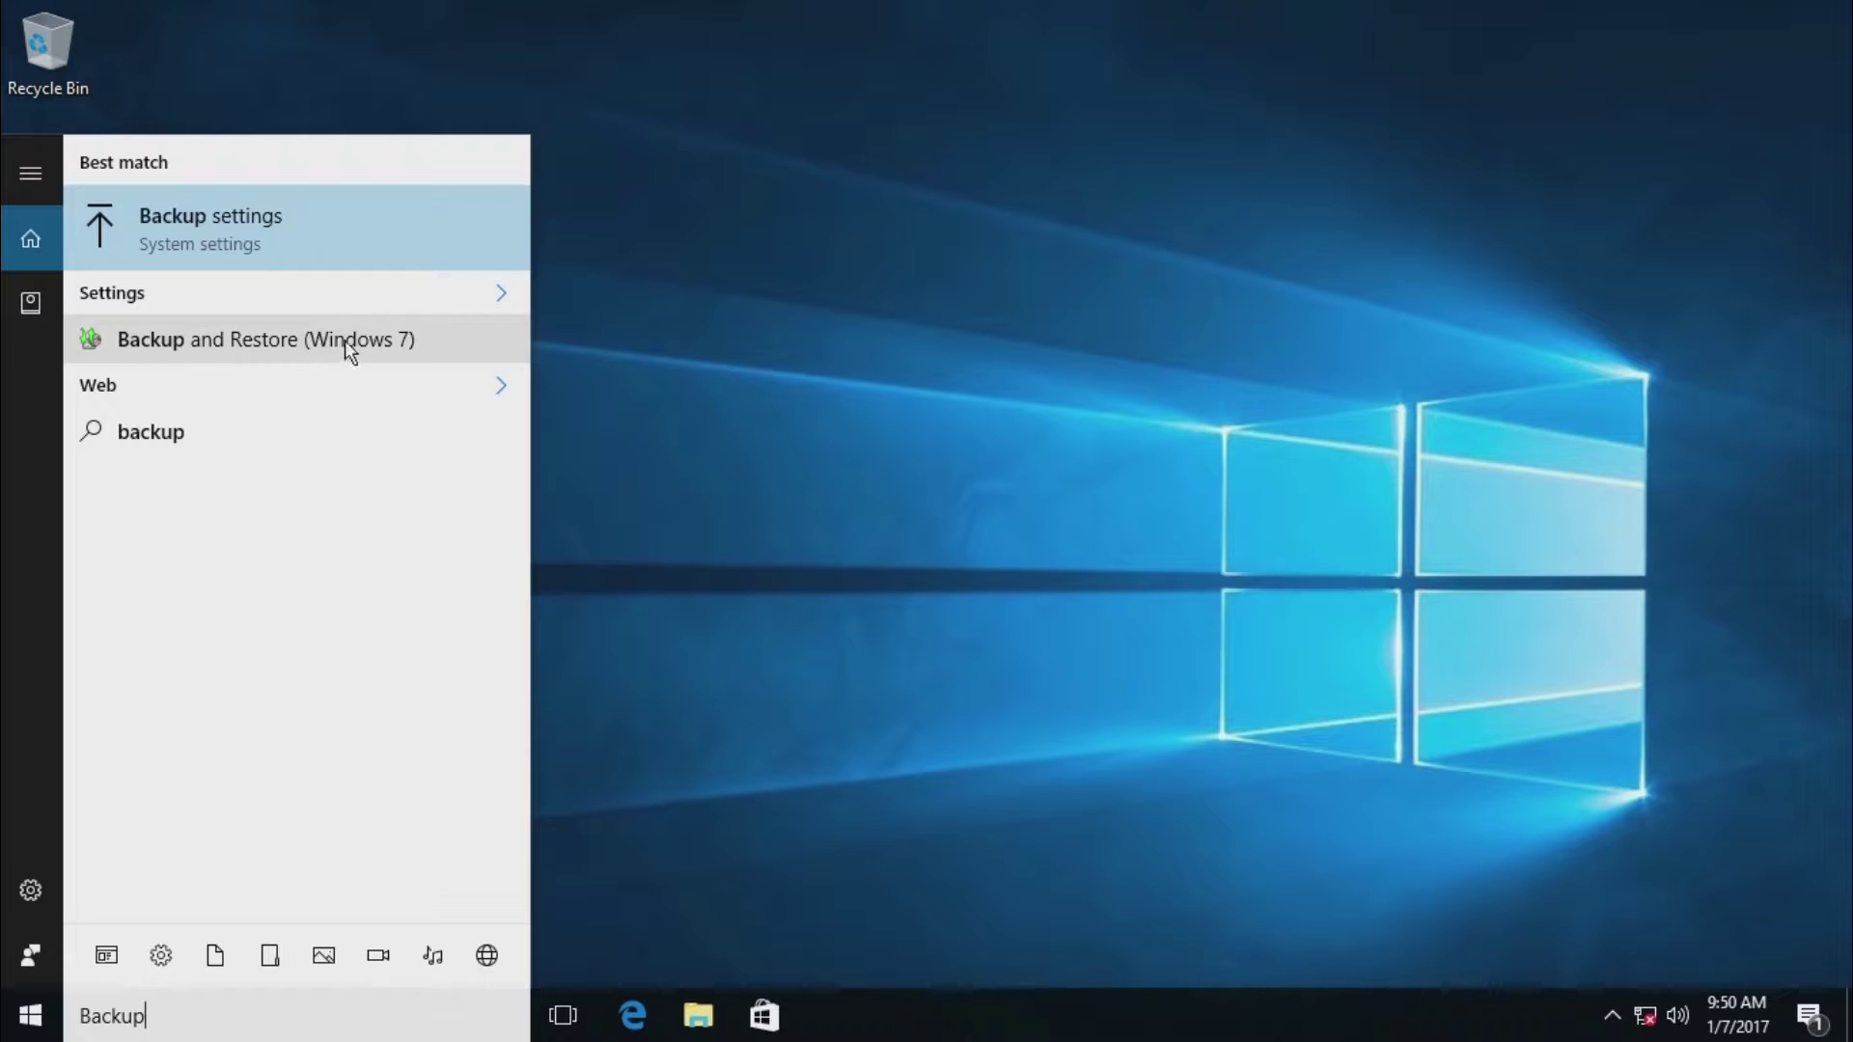
{"action": "left_click", "coordinate": [178, 350]}
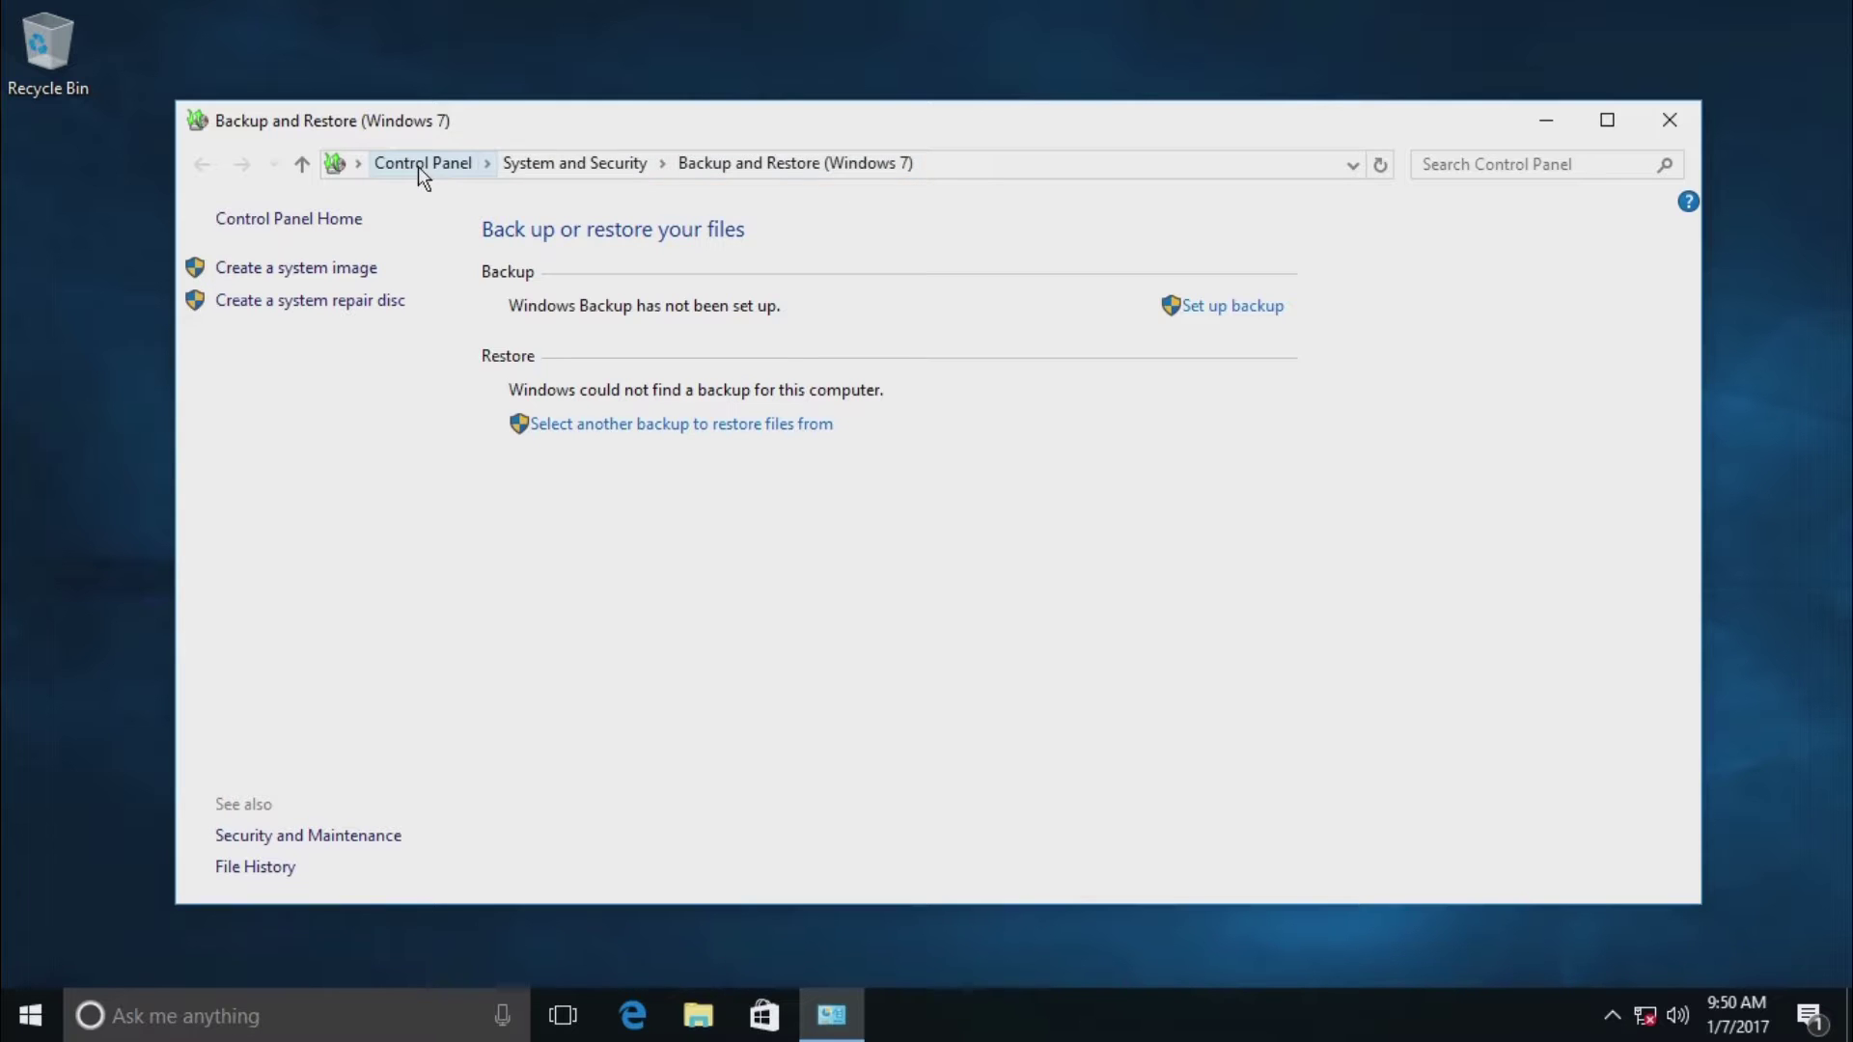
{"action": "left_click", "coordinate": [1669, 120]}
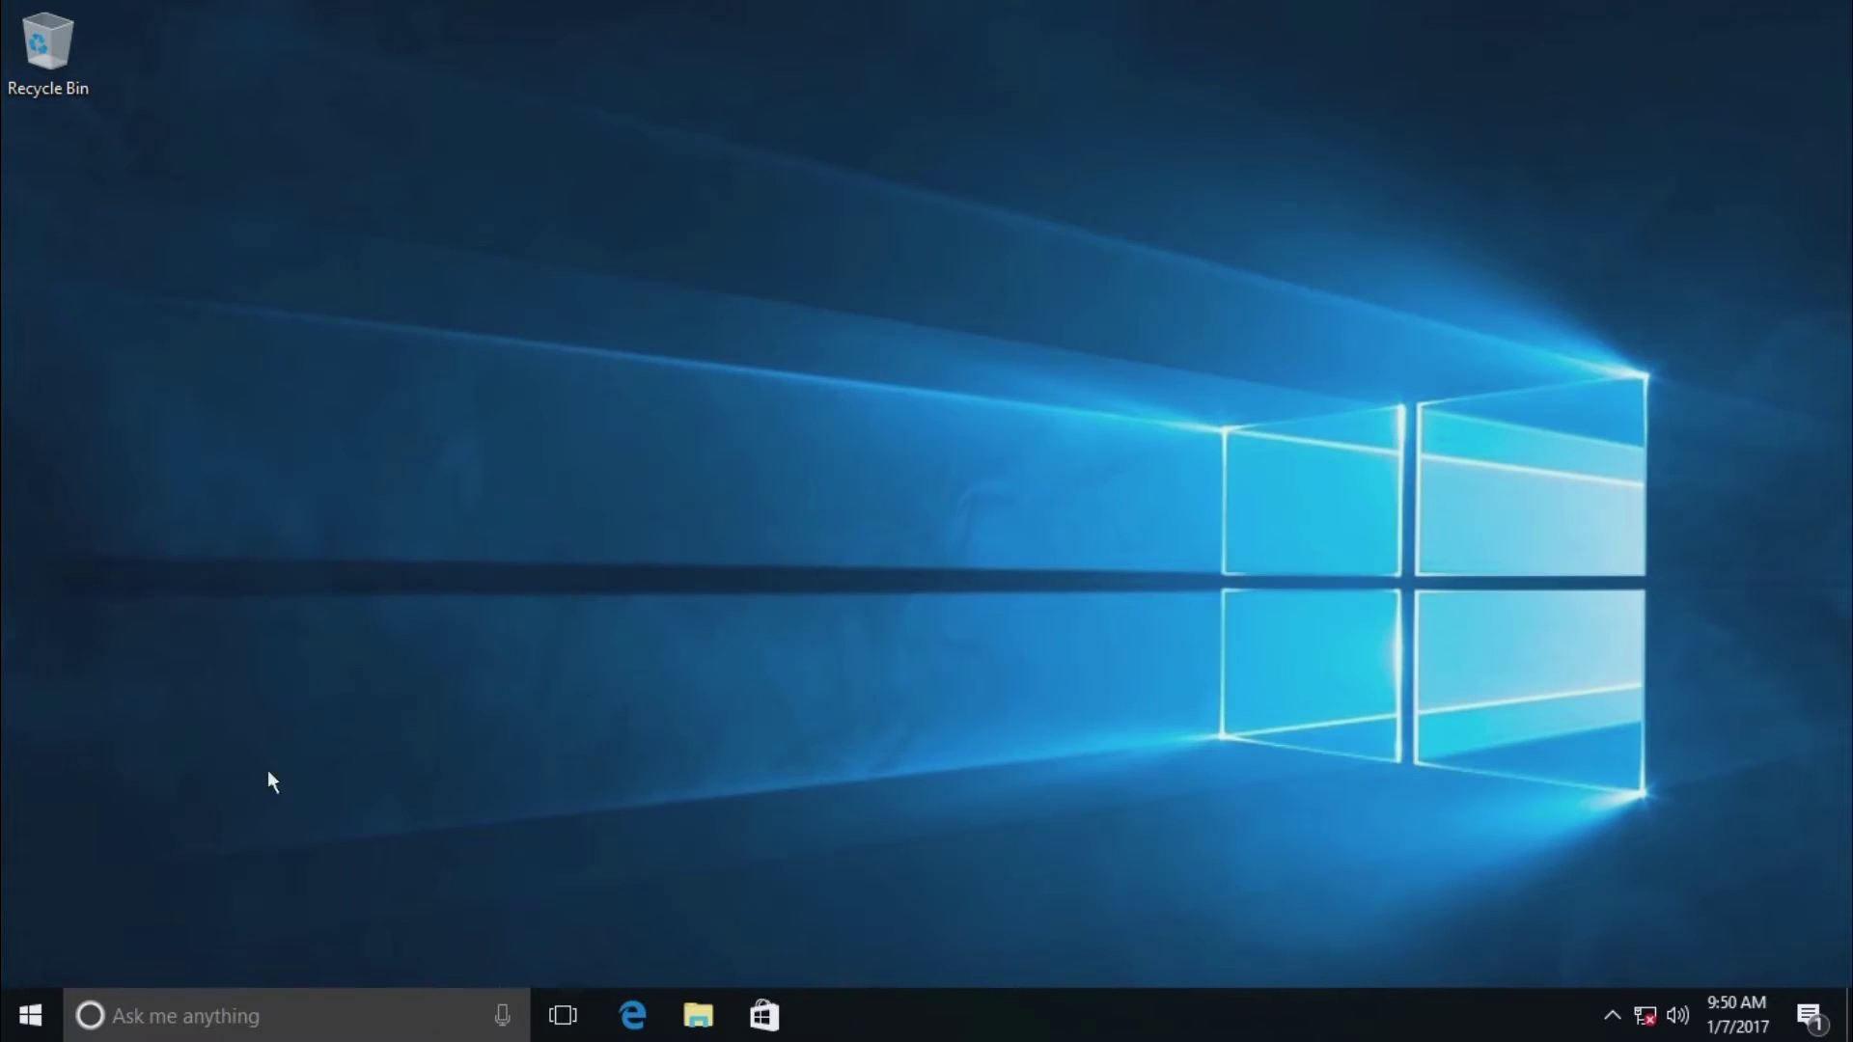
Open Backup and Restore (Windows 7) through Control Panel and start a backup setup with Backup Volume (E:) as the destination
{"action": "left_click", "coordinate": [32, 1019]}
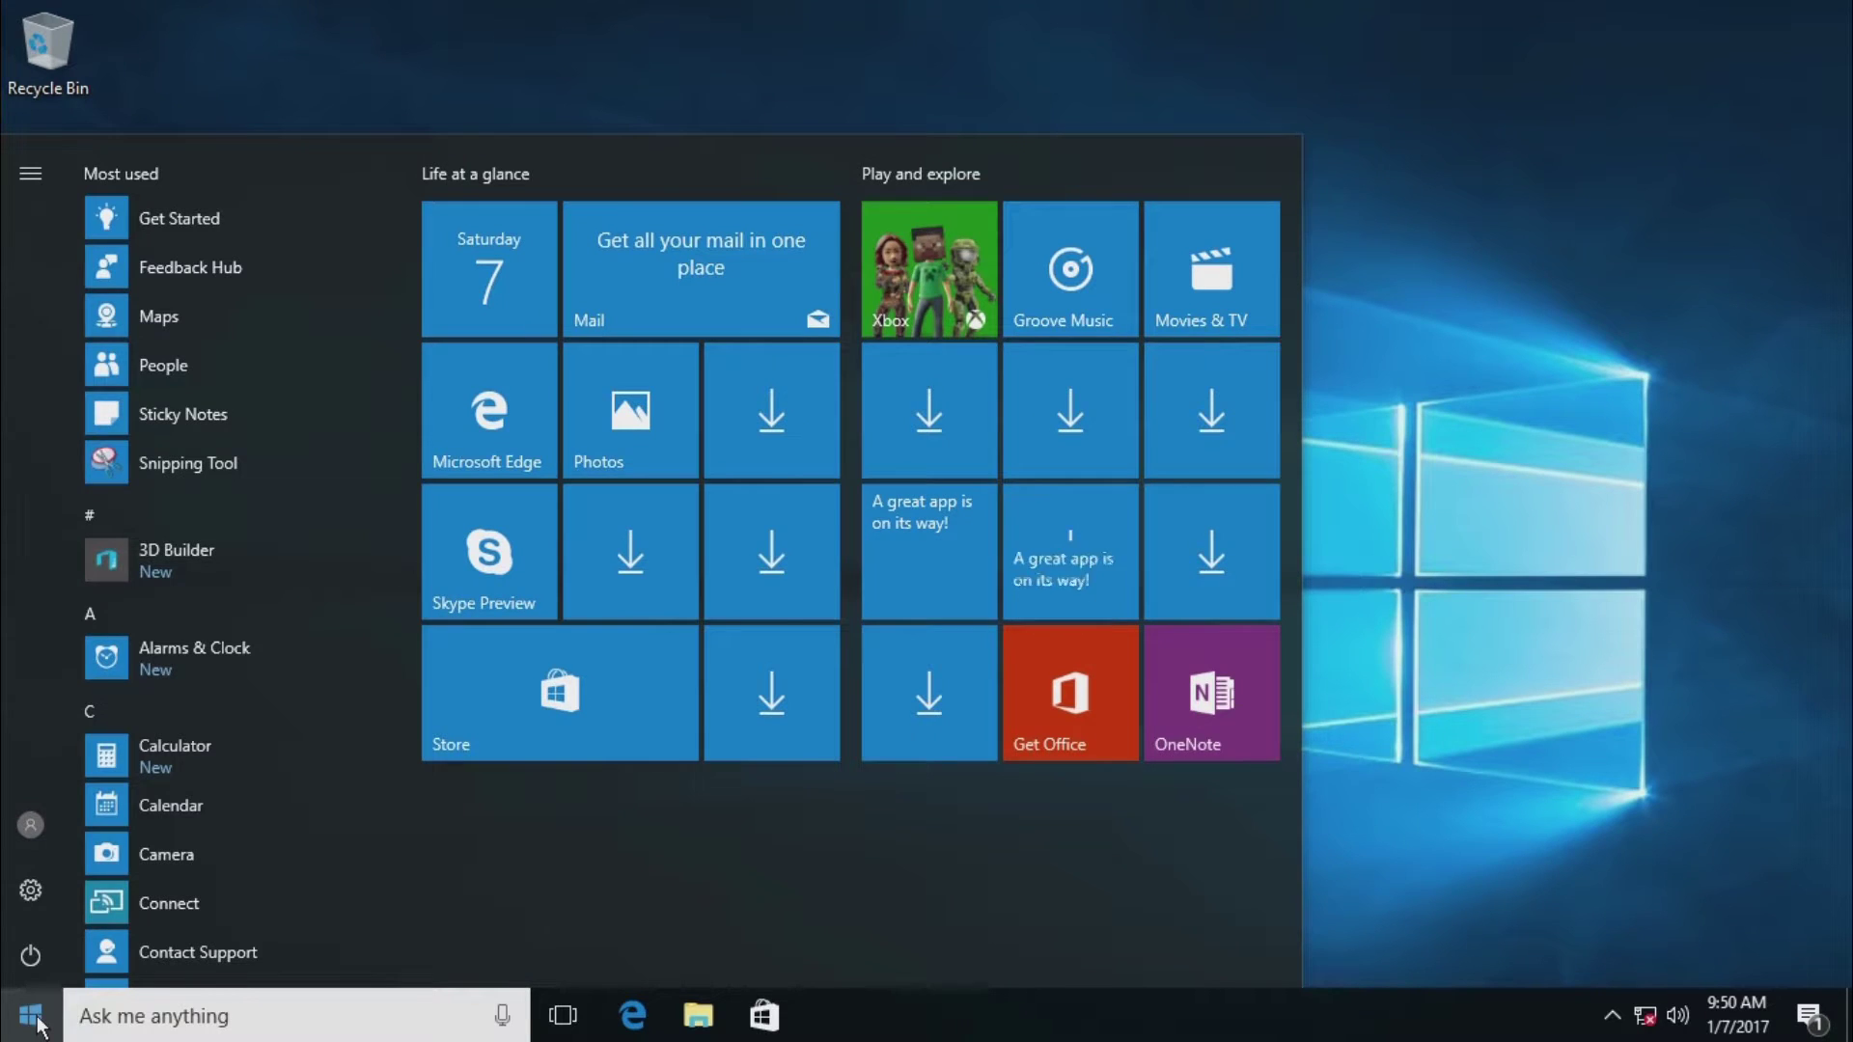
{"action": "type", "text": "control"}
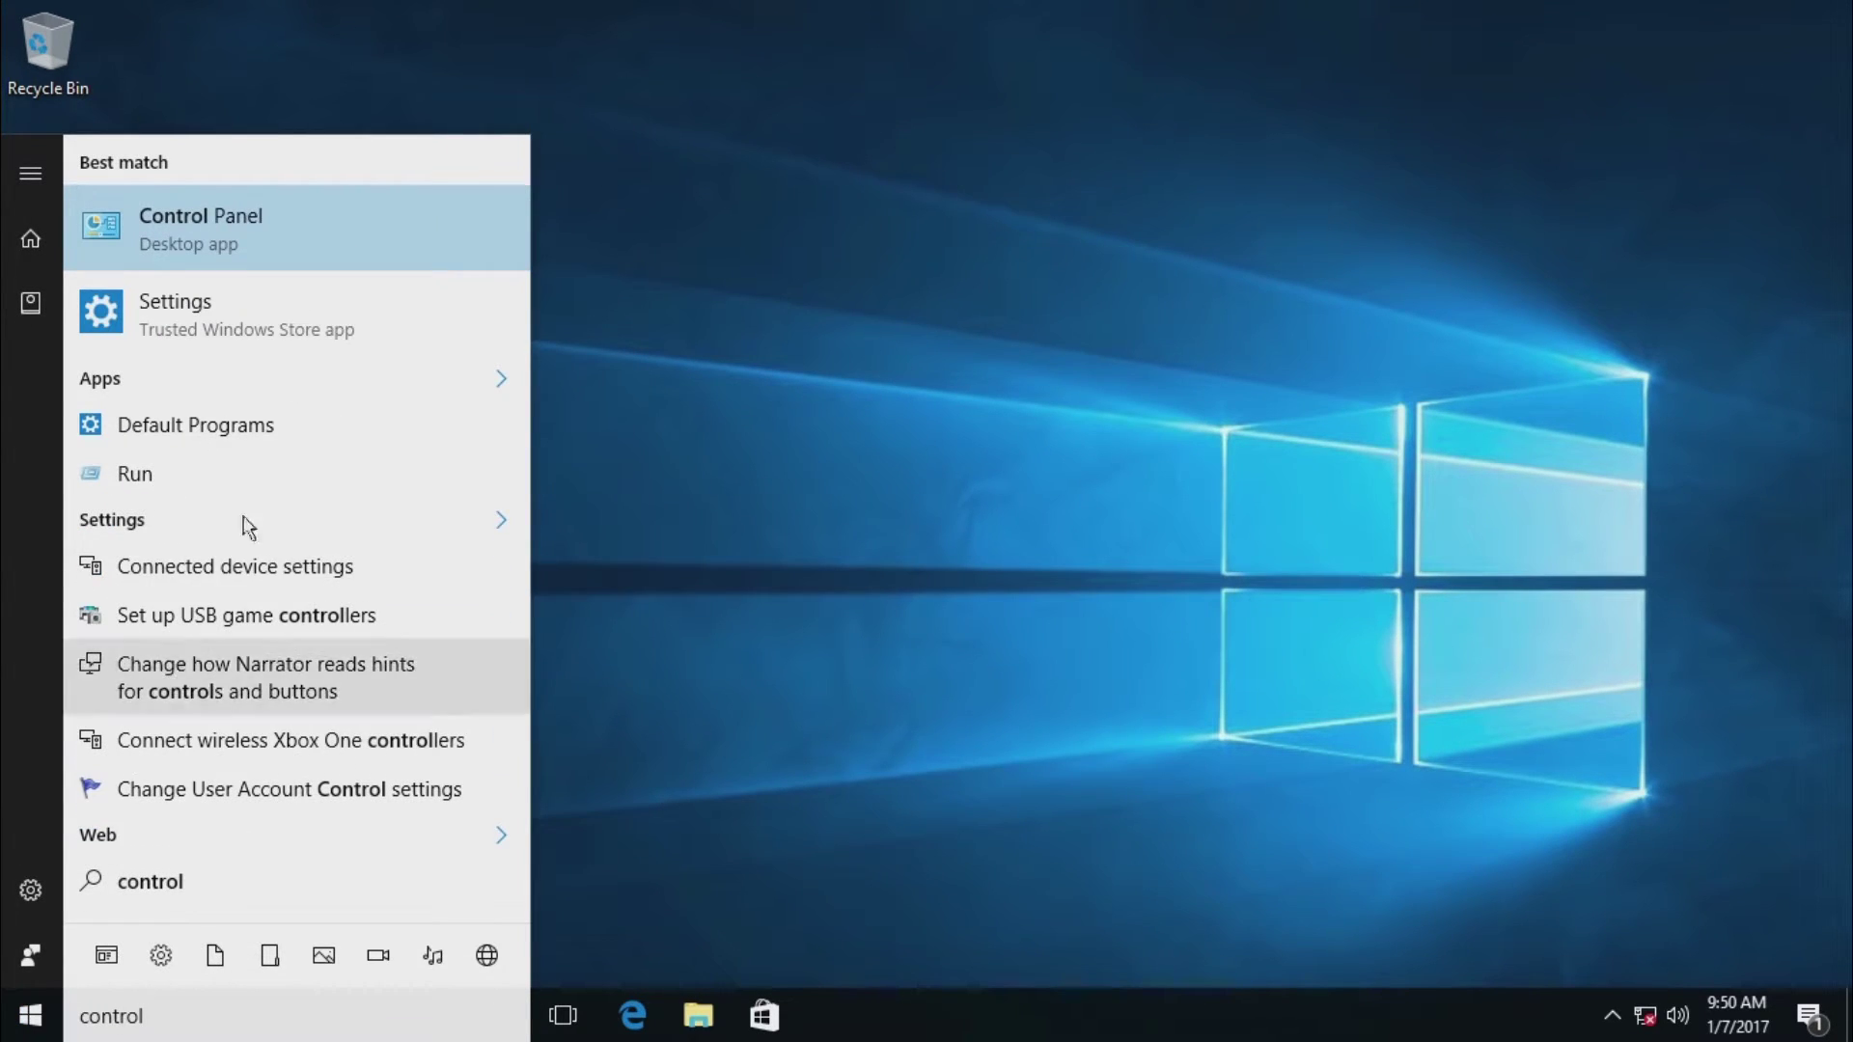
{"action": "left_click", "coordinate": [200, 240]}
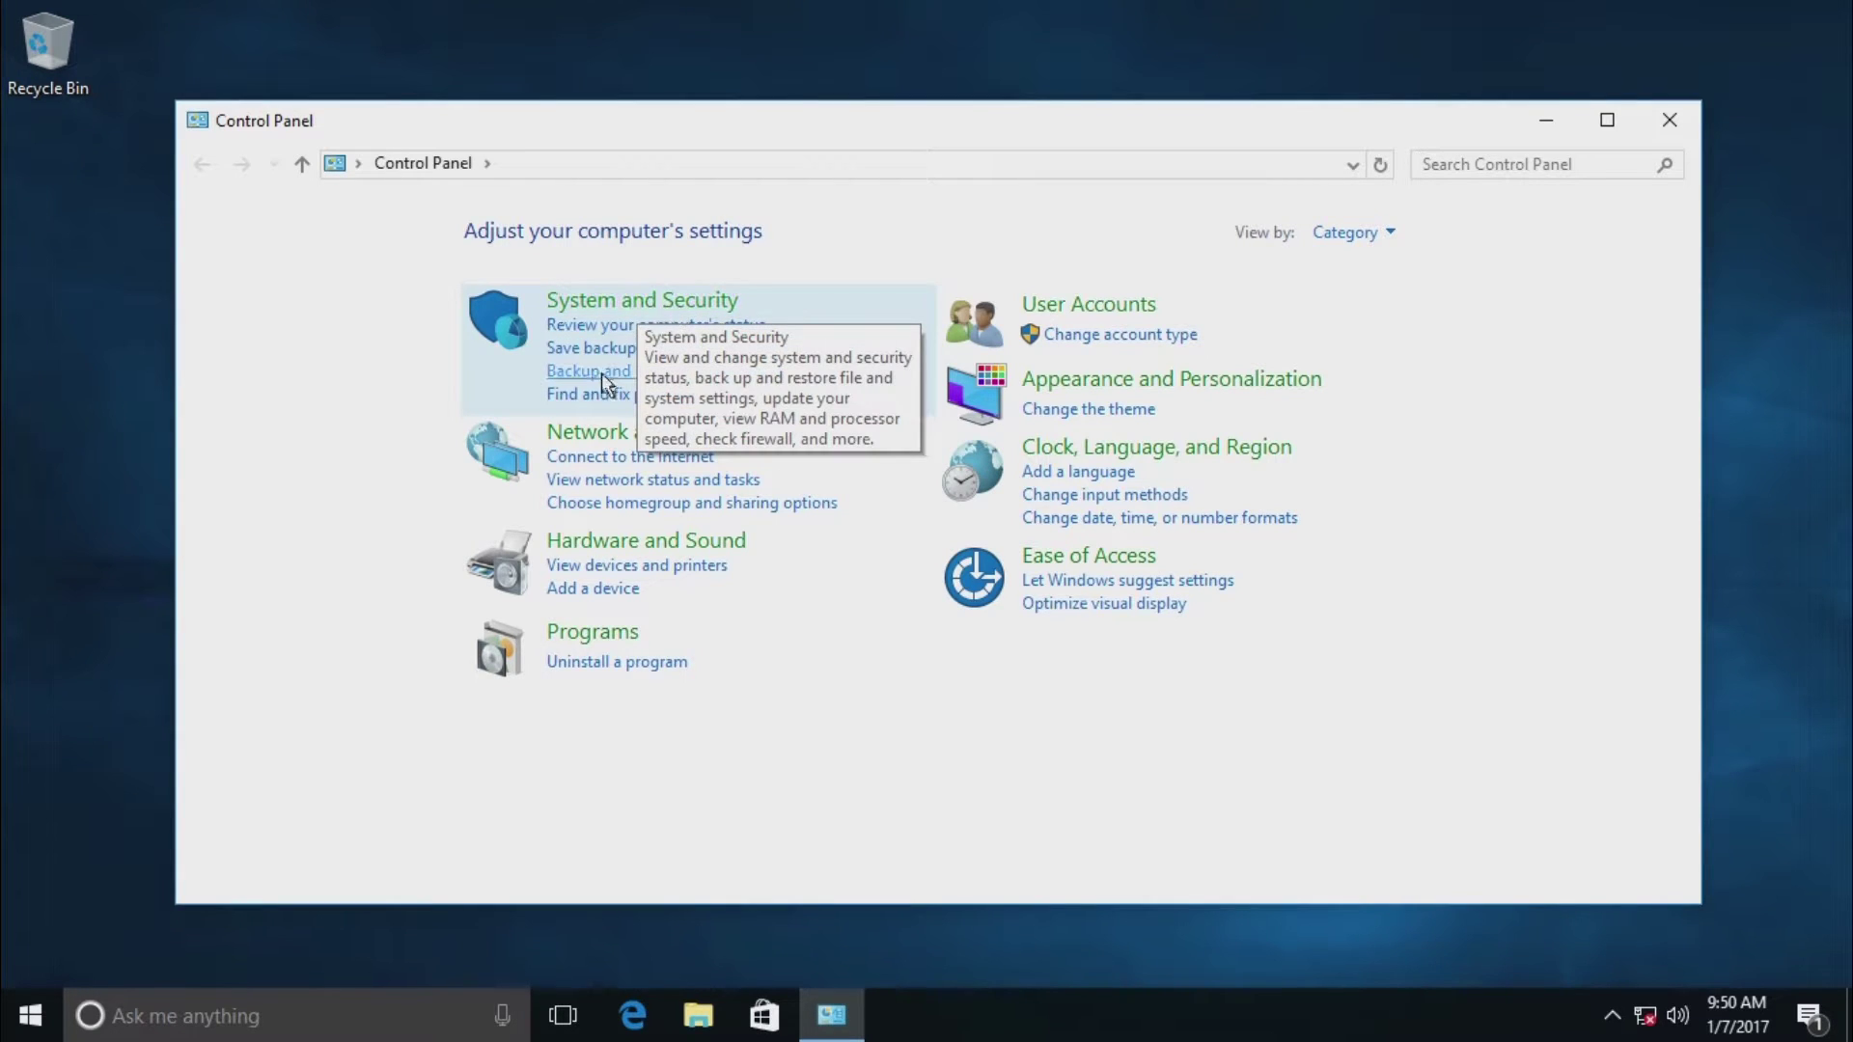
{"action": "left_click", "coordinate": [755, 373]}
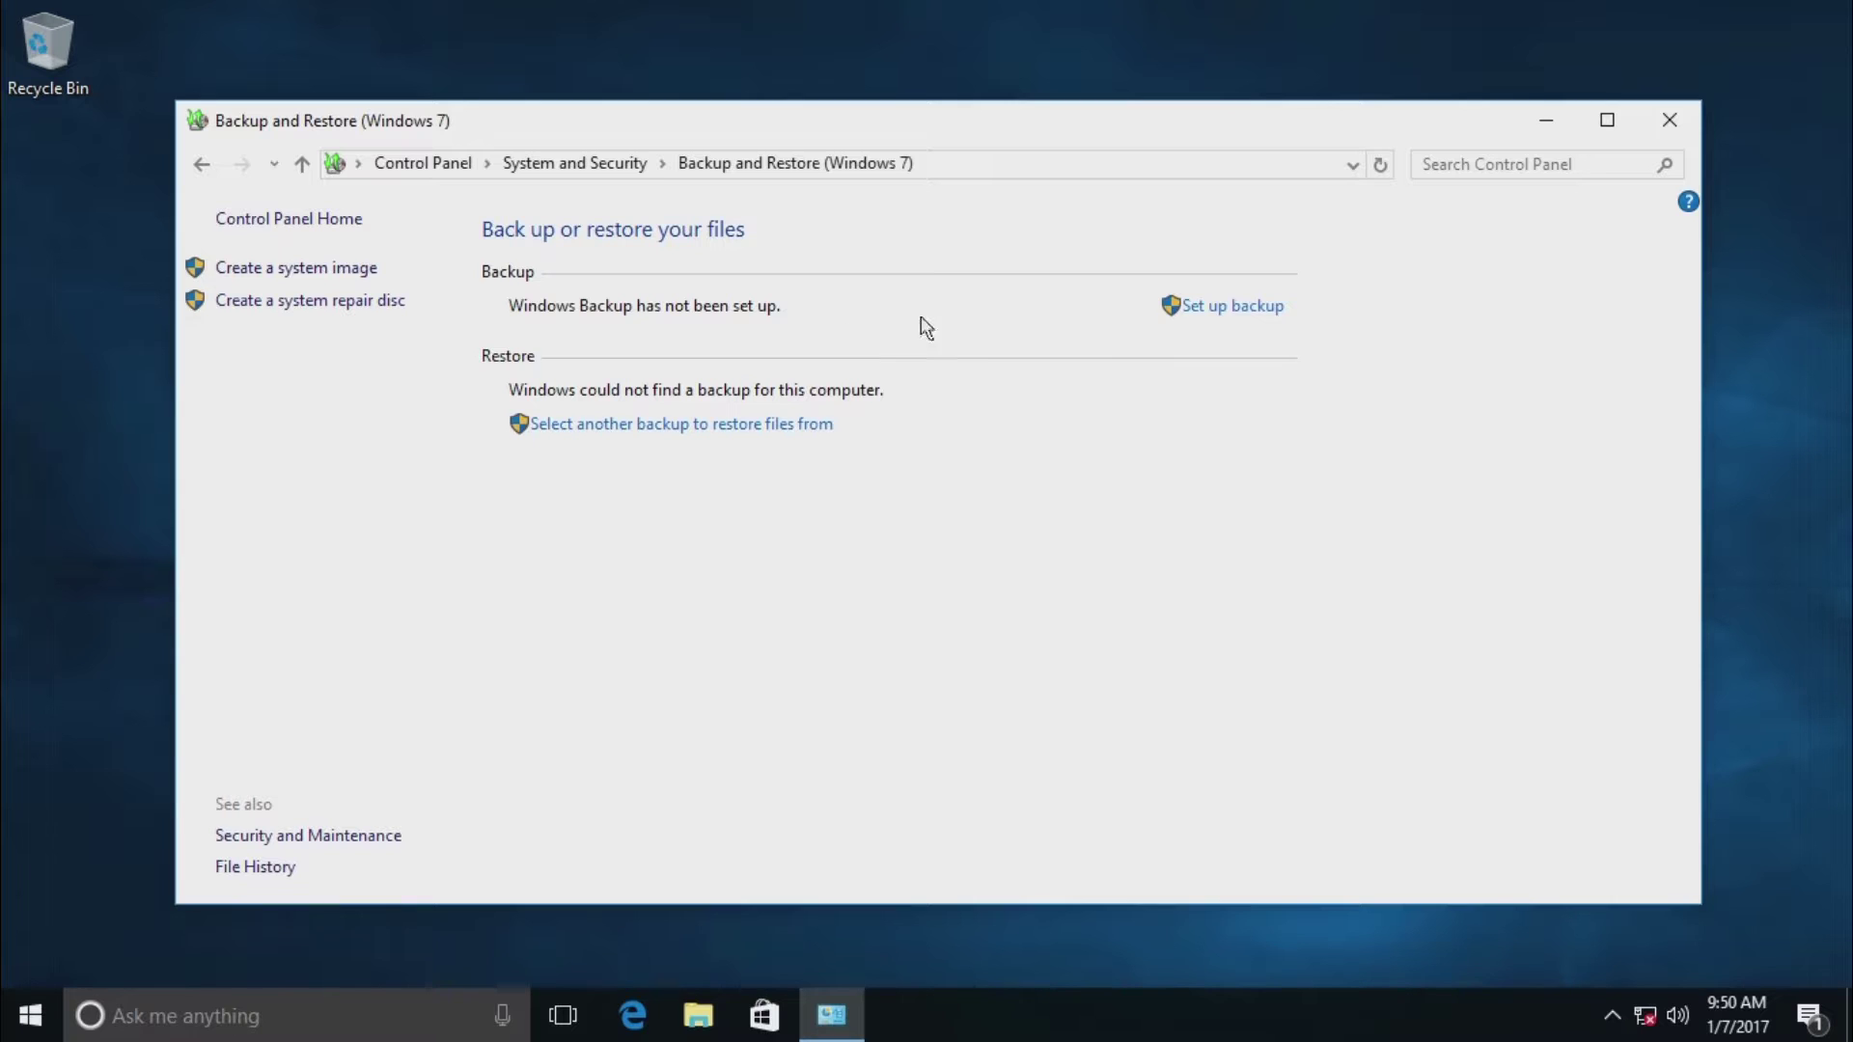
{"action": "left_click", "coordinate": [1231, 307]}
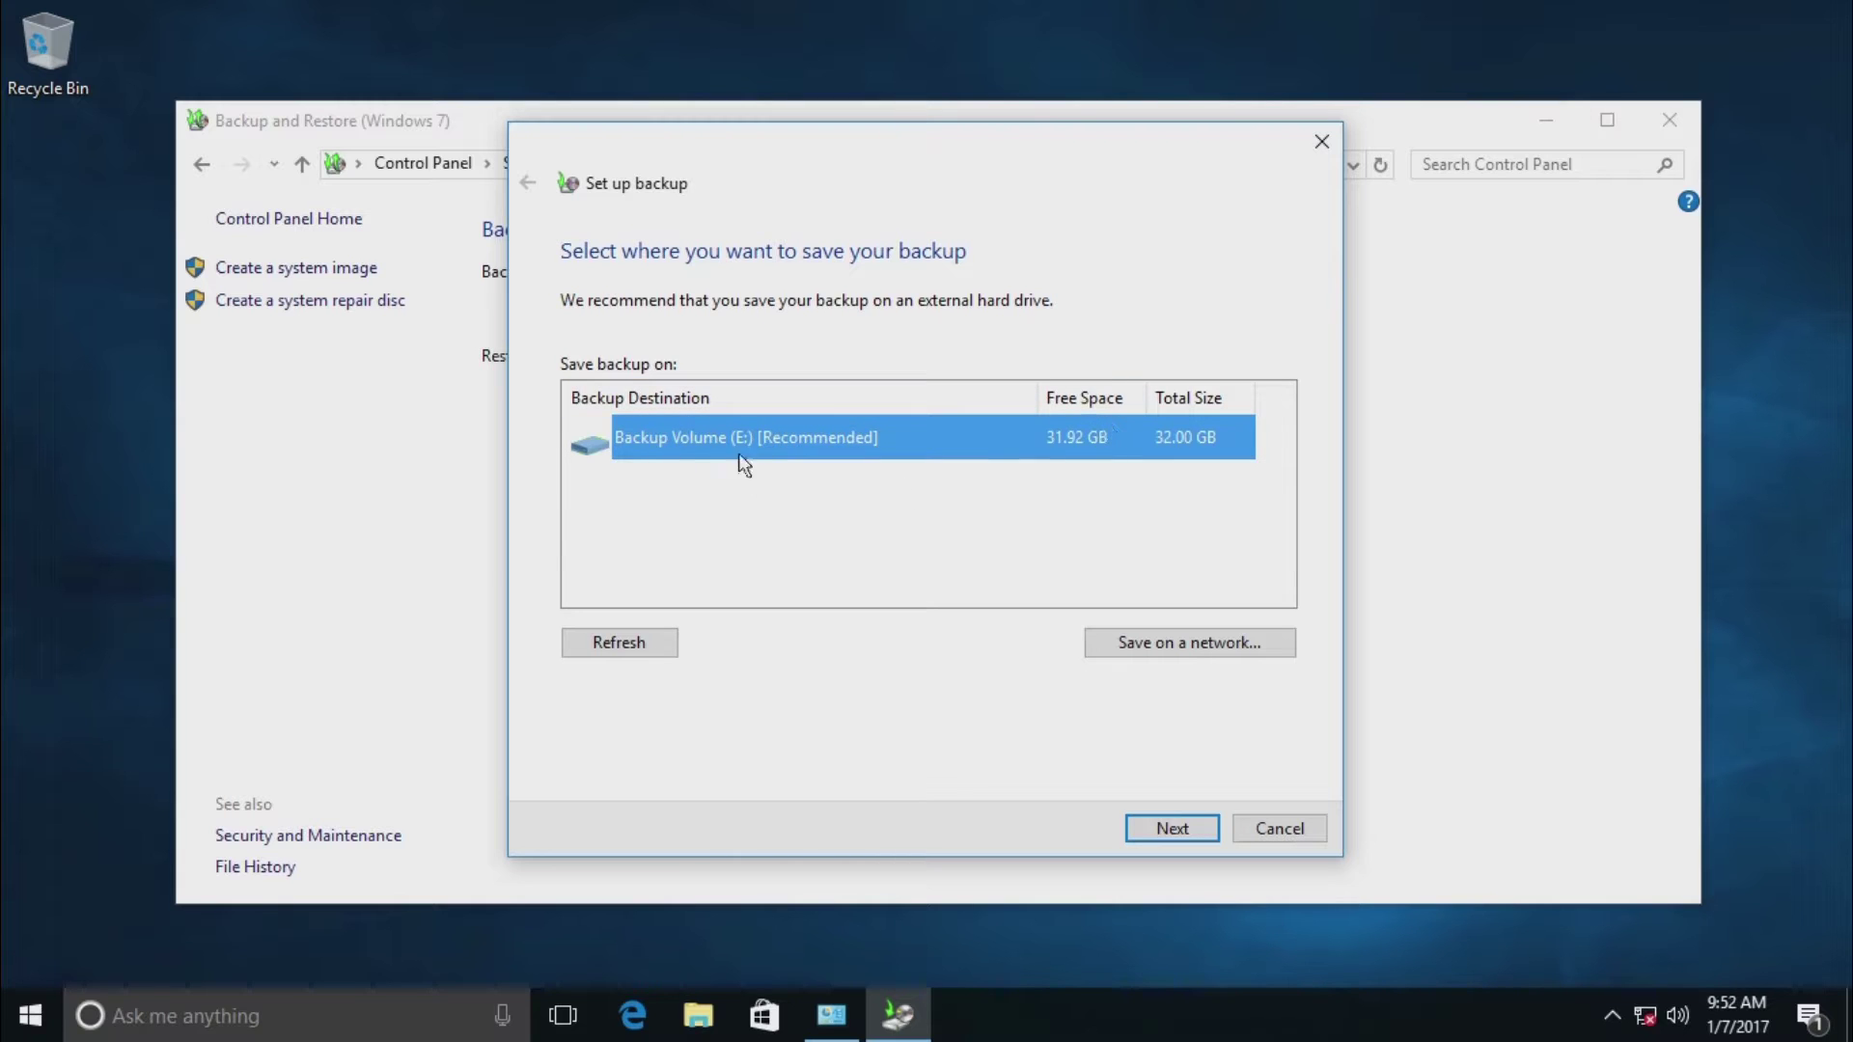
{"action": "left_click", "coordinate": [1172, 828]}
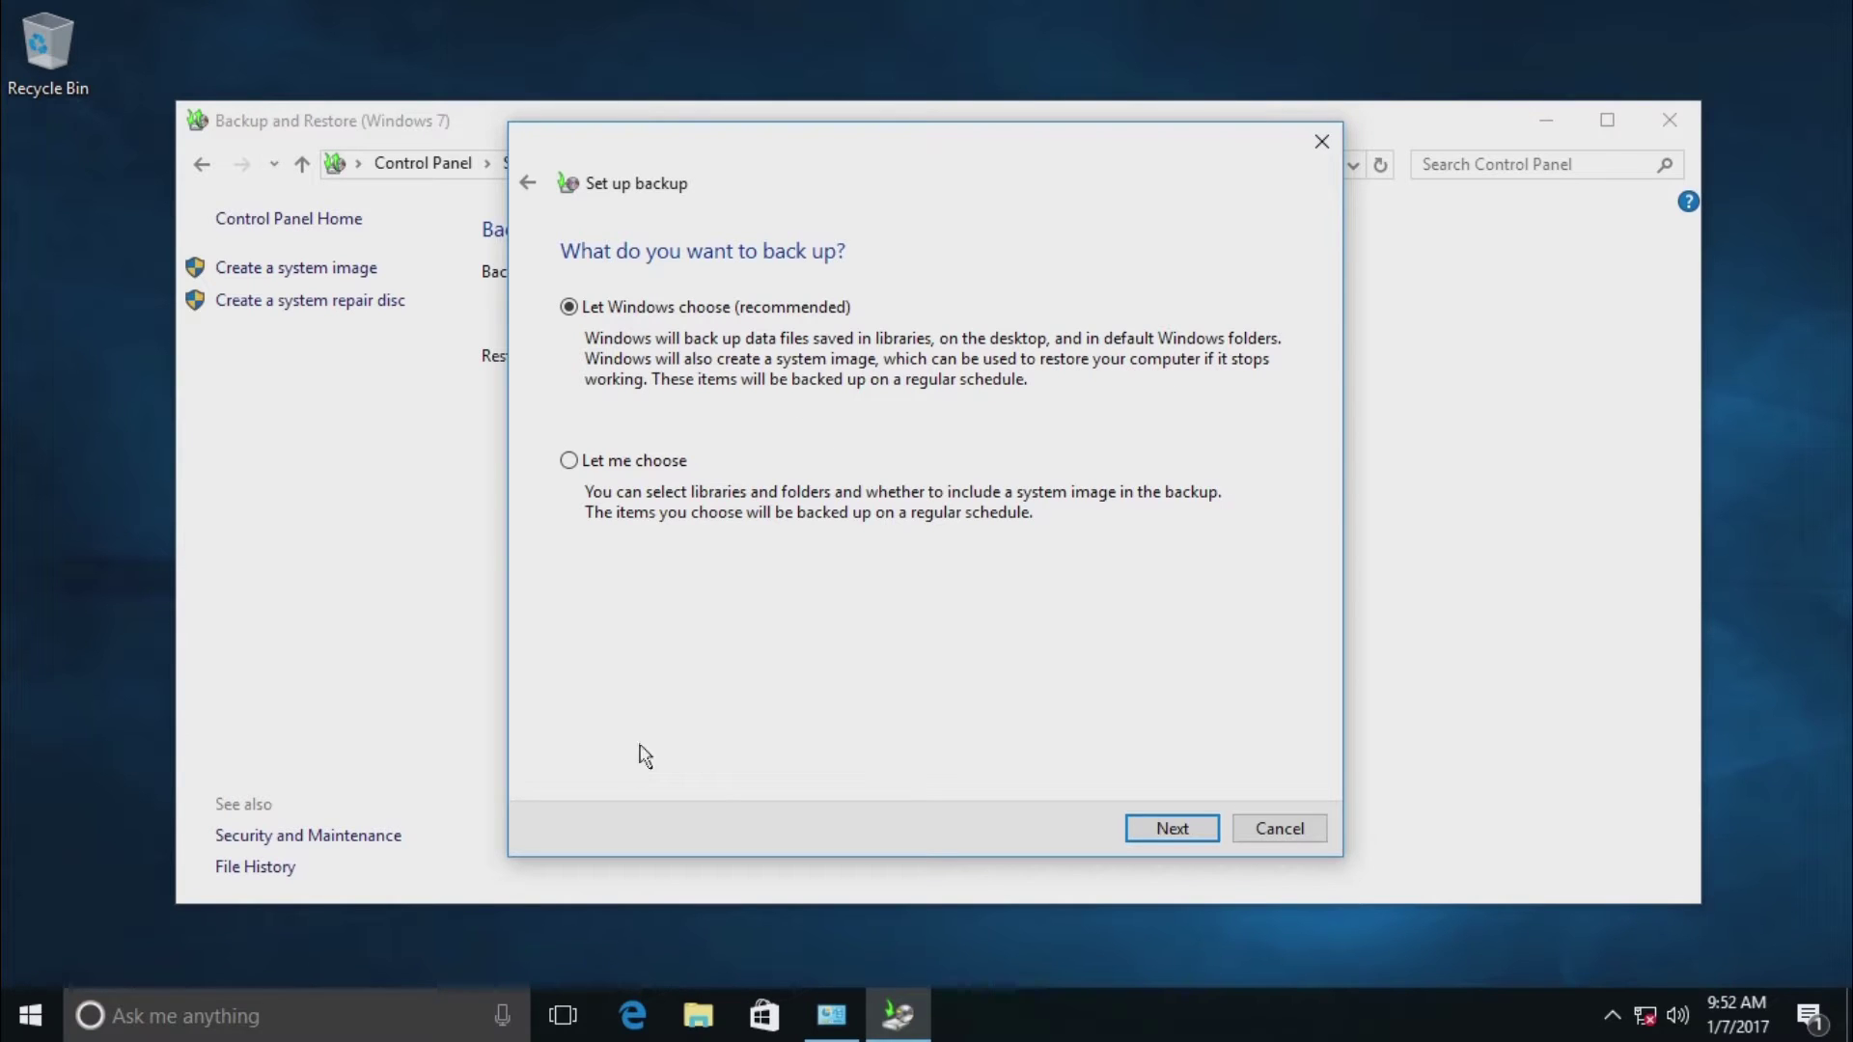
Open File Explorer and look over the Documents, Pictures and Videos folders among the frequent folders
{"action": "left_click", "coordinate": [695, 1018]}
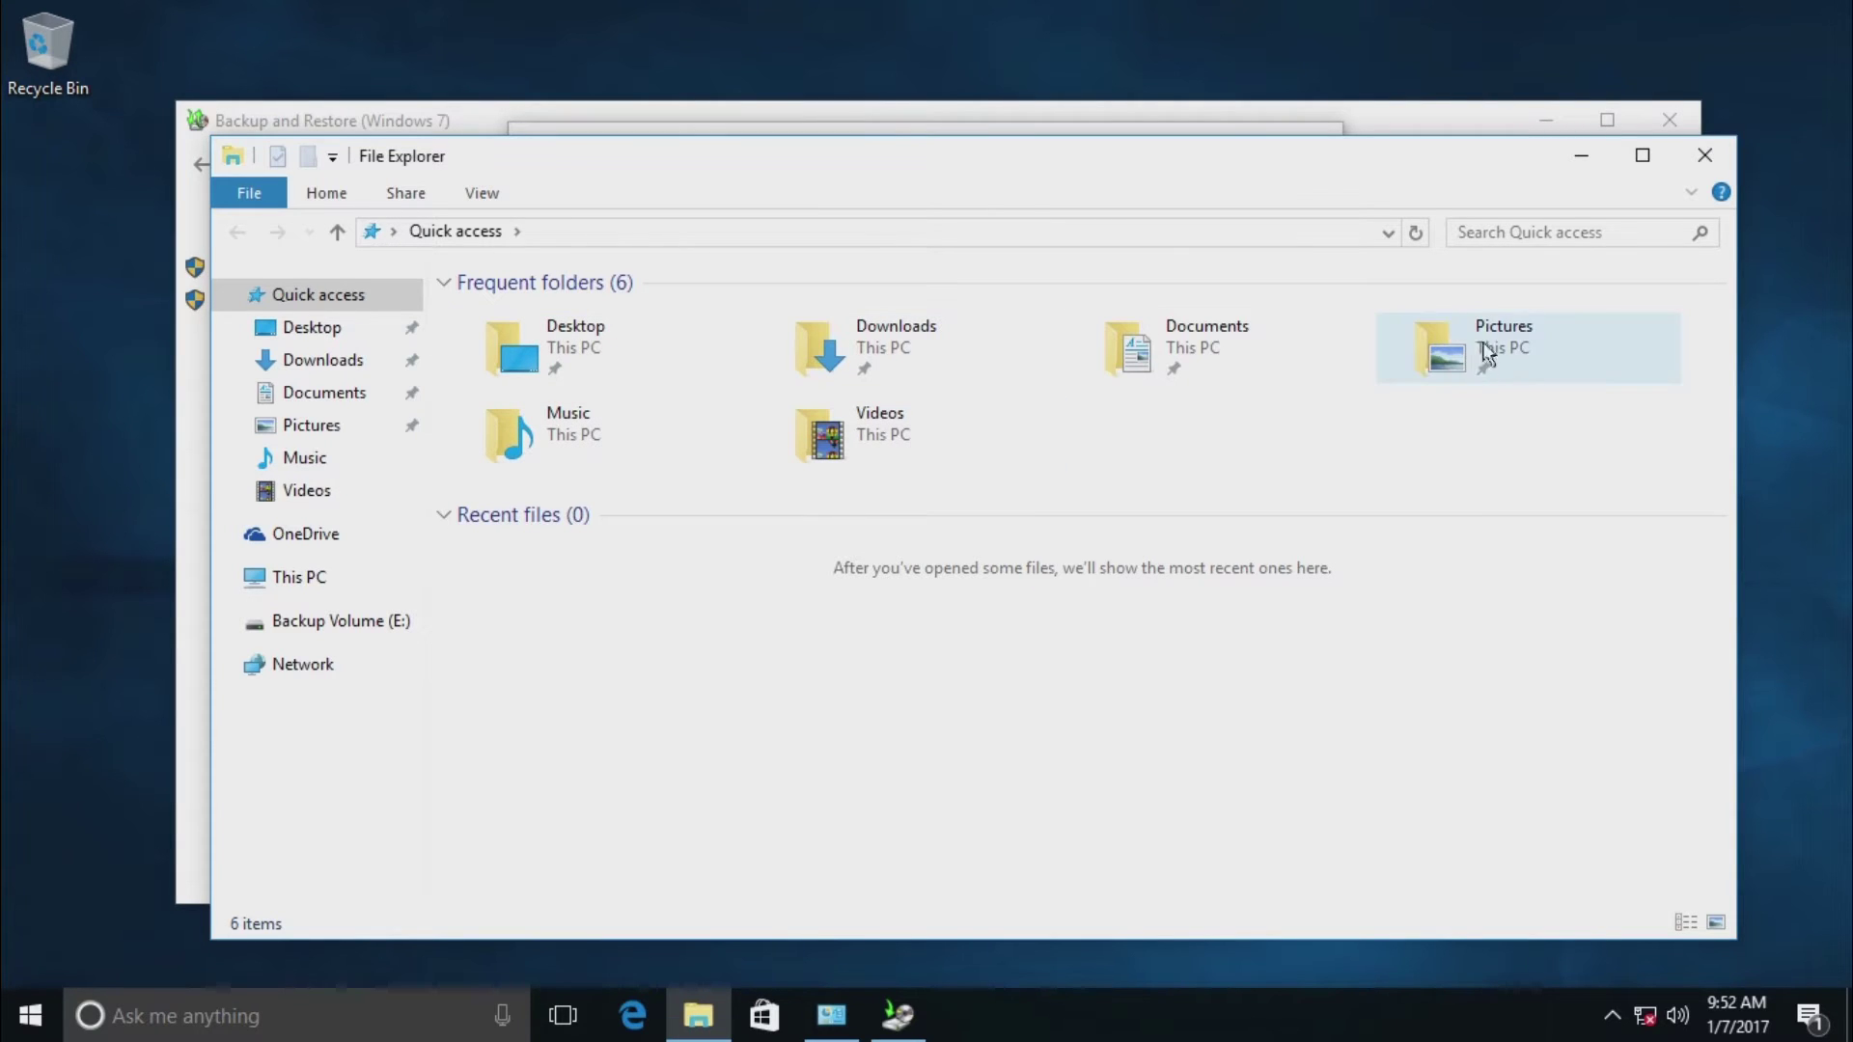
{"action": "left_click", "coordinate": [1211, 343]}
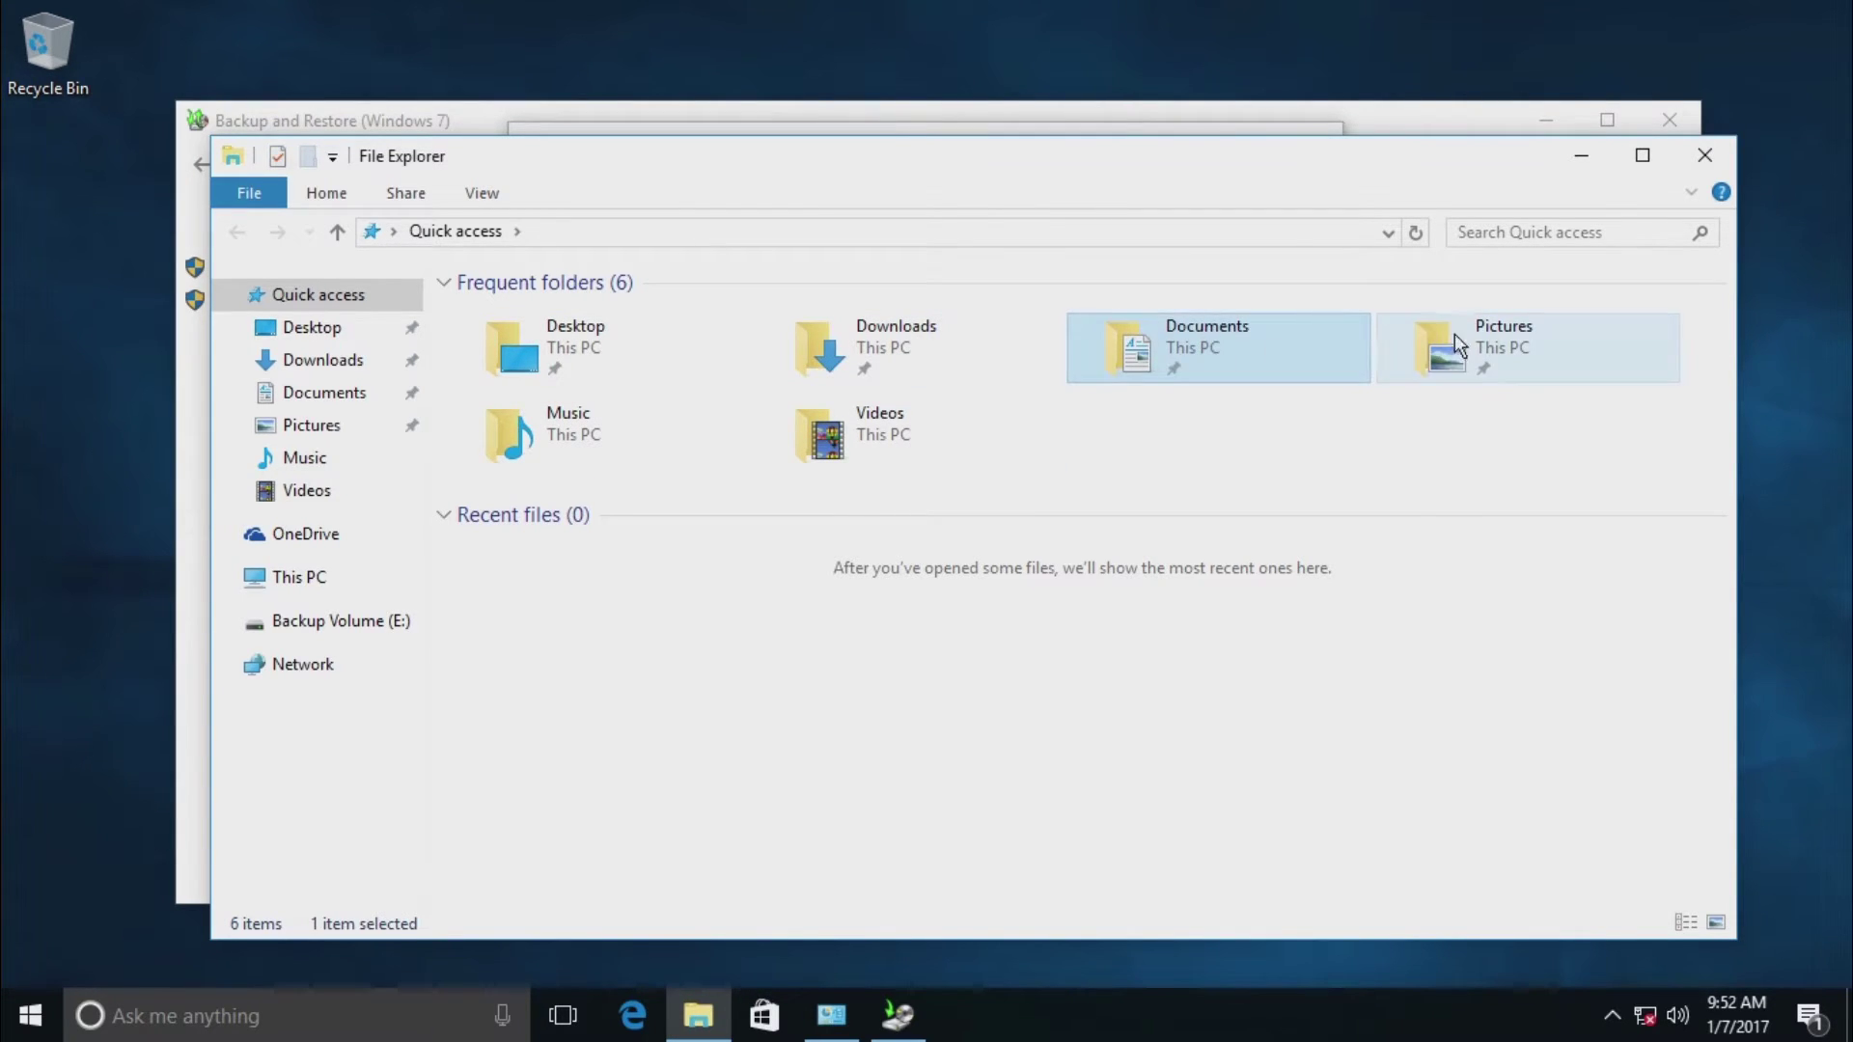
{"action": "left_click", "coordinate": [1457, 344]}
{"action": "left_click", "coordinate": [875, 425]}
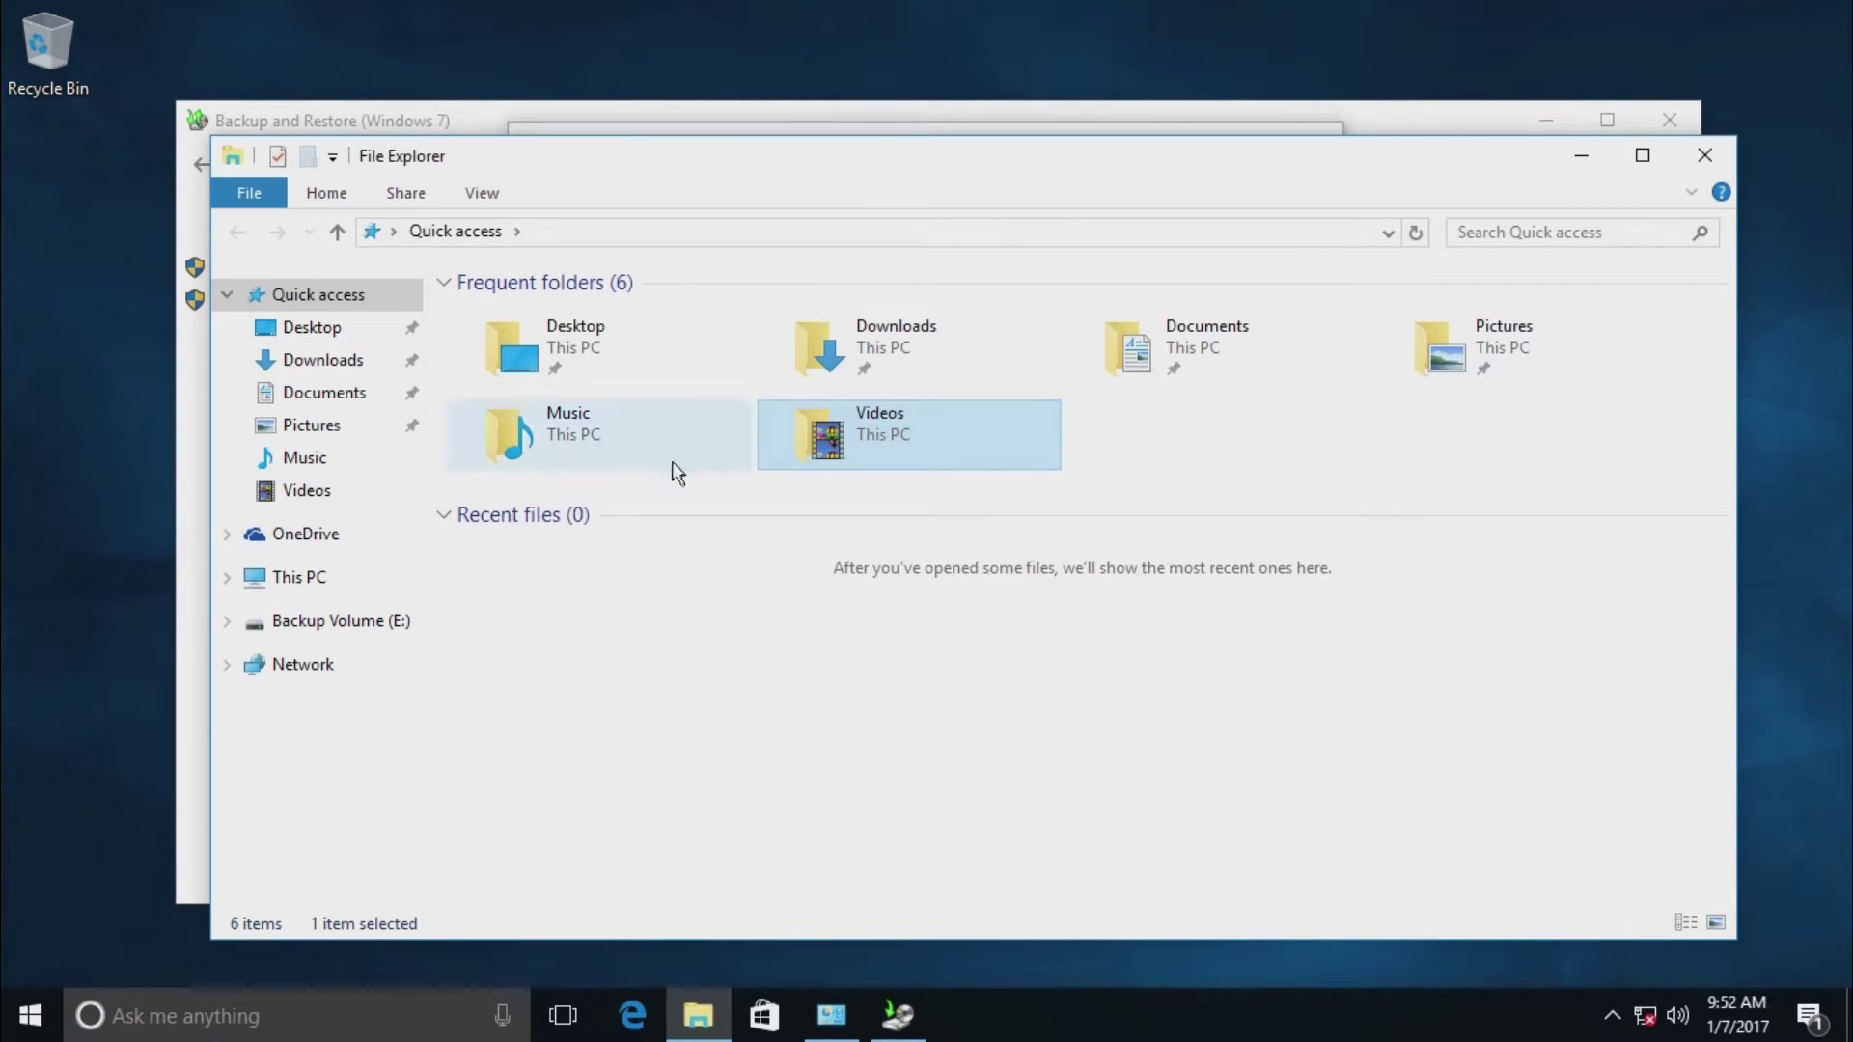
Browse to the Demo PC profile folder under Users on Local Disk (C:) to inspect its folders, and close File Explorer
{"action": "left_click", "coordinate": [307, 577]}
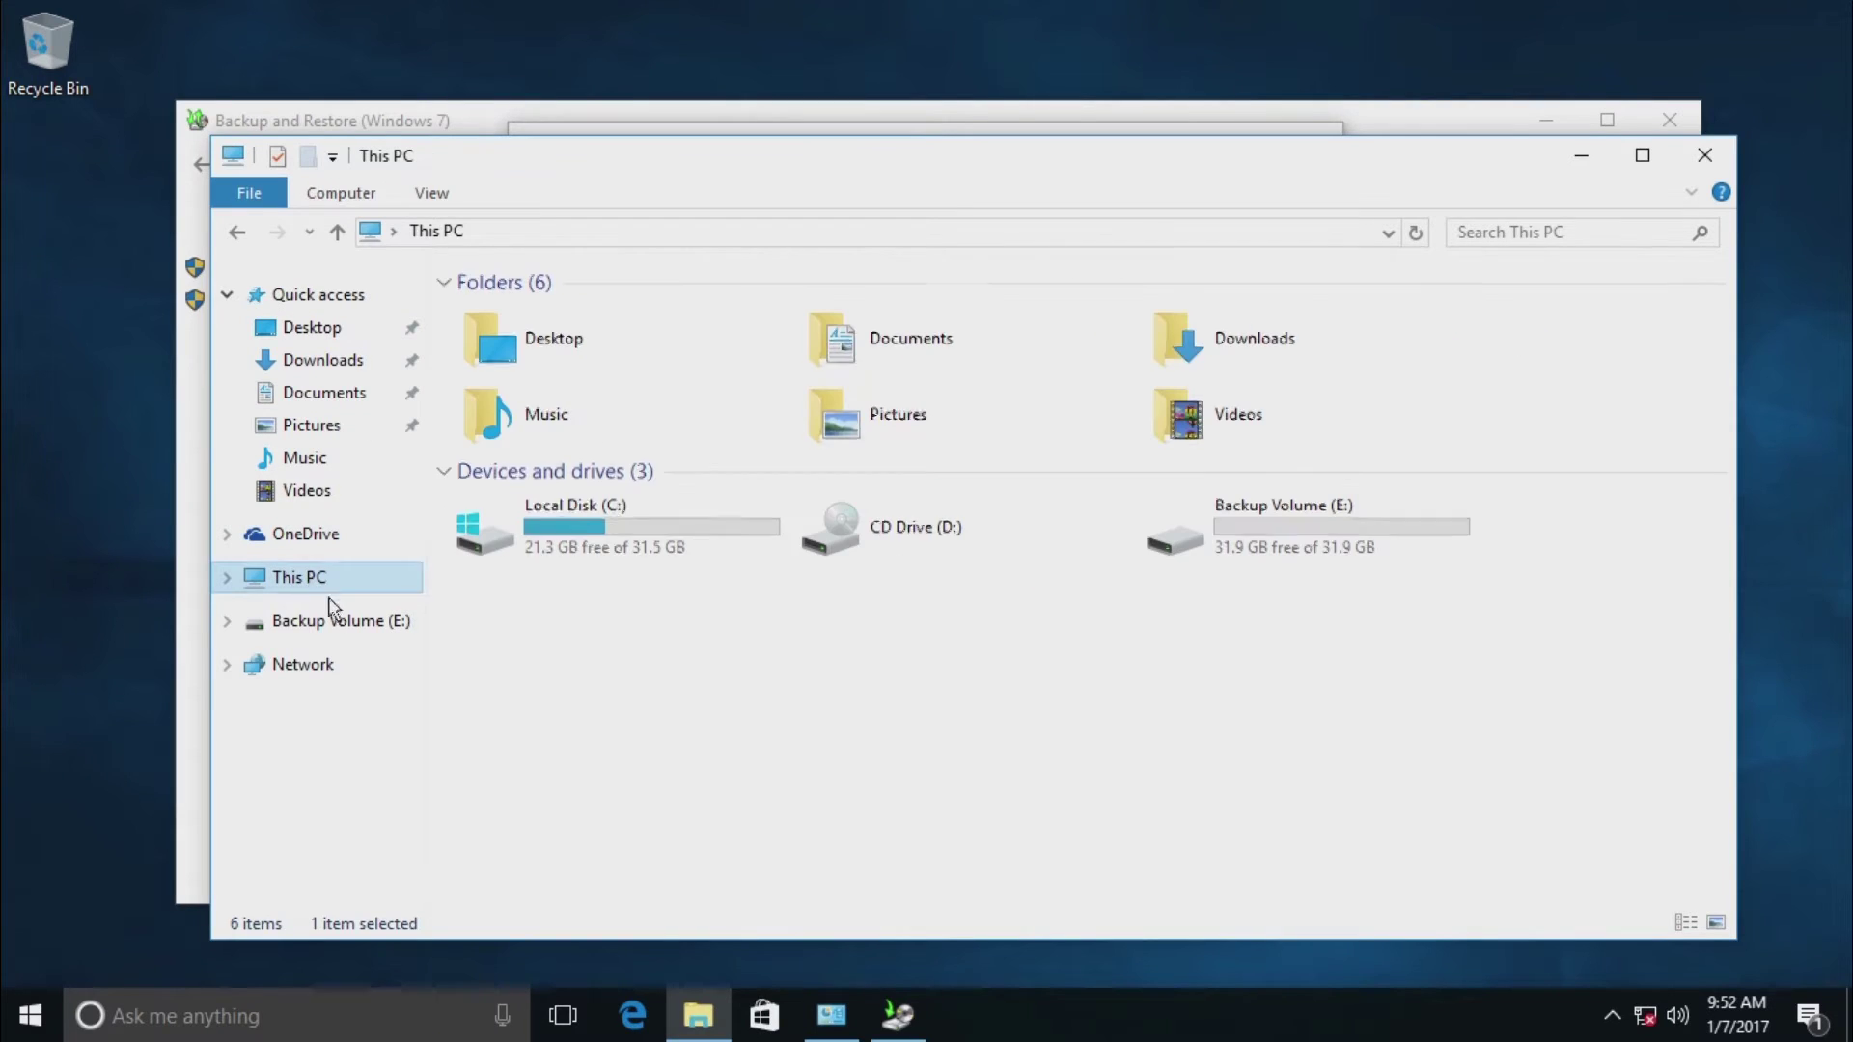
{"action": "double_click", "coordinate": [538, 517]}
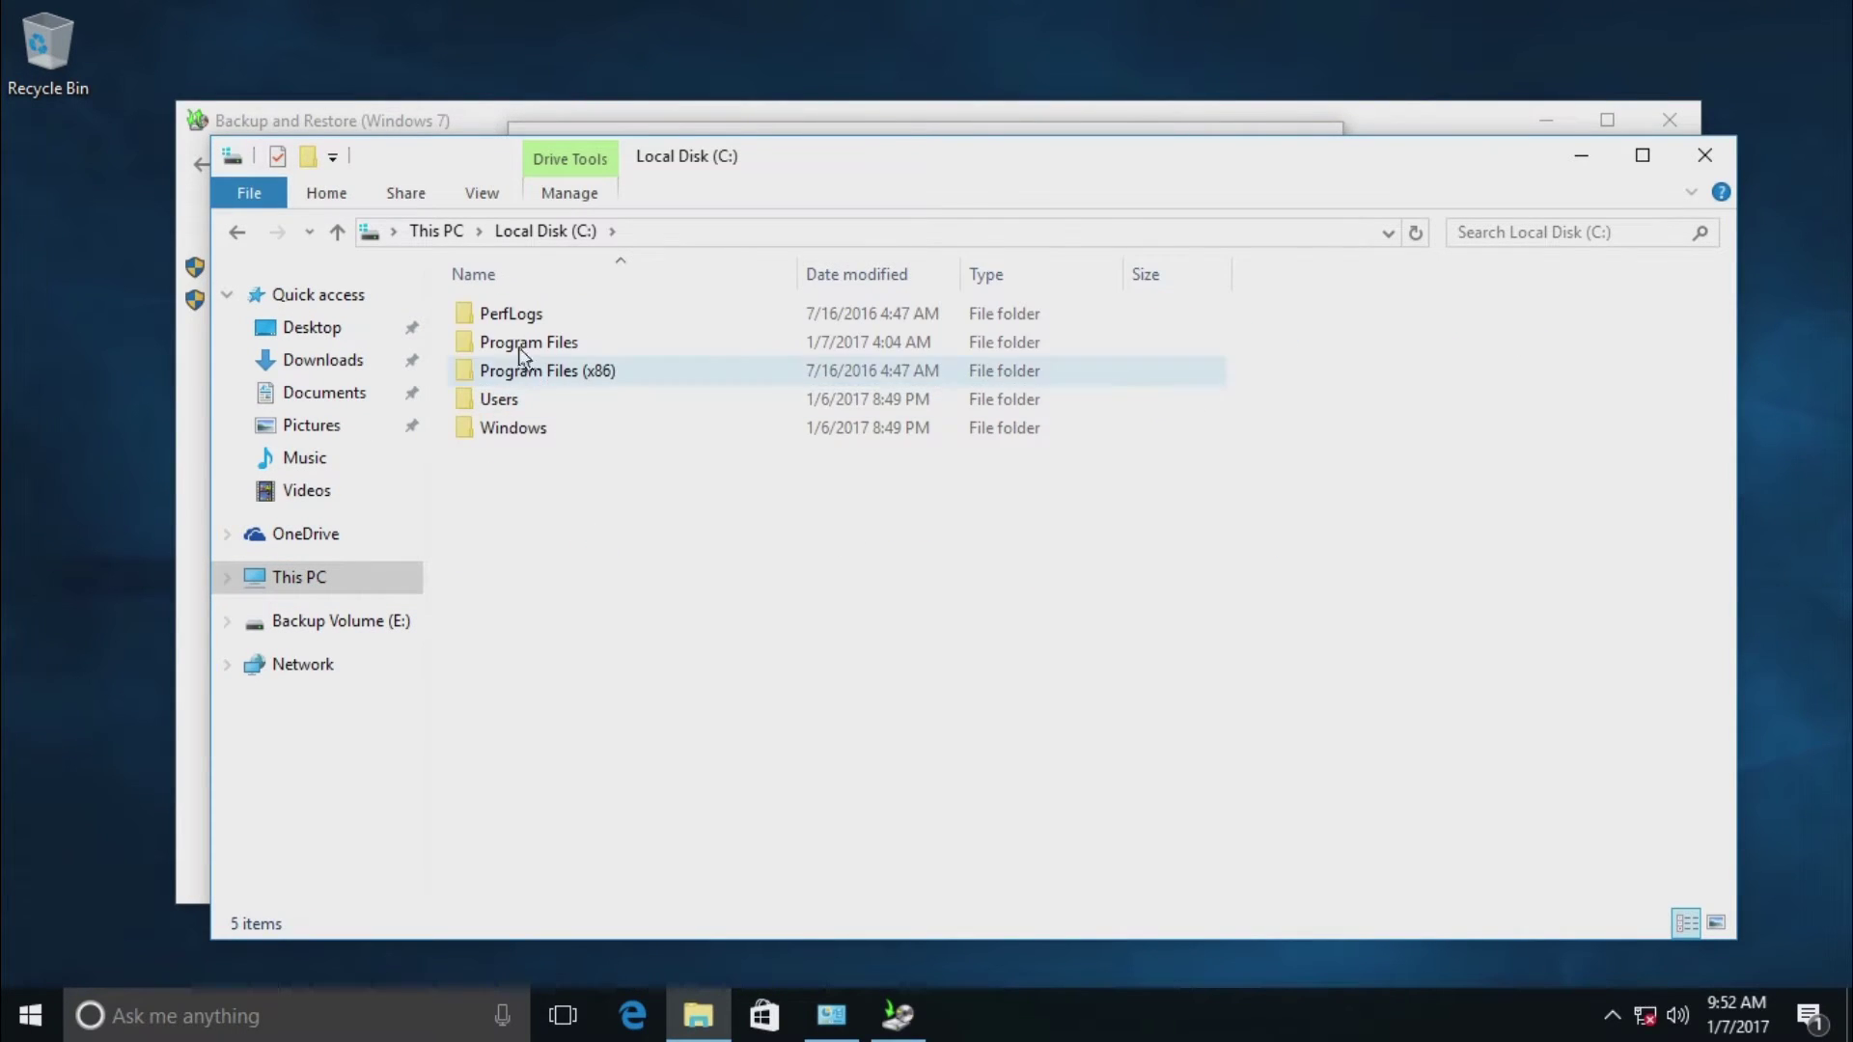
{"action": "double_click", "coordinate": [501, 407]}
{"action": "double_click", "coordinate": [538, 353]}
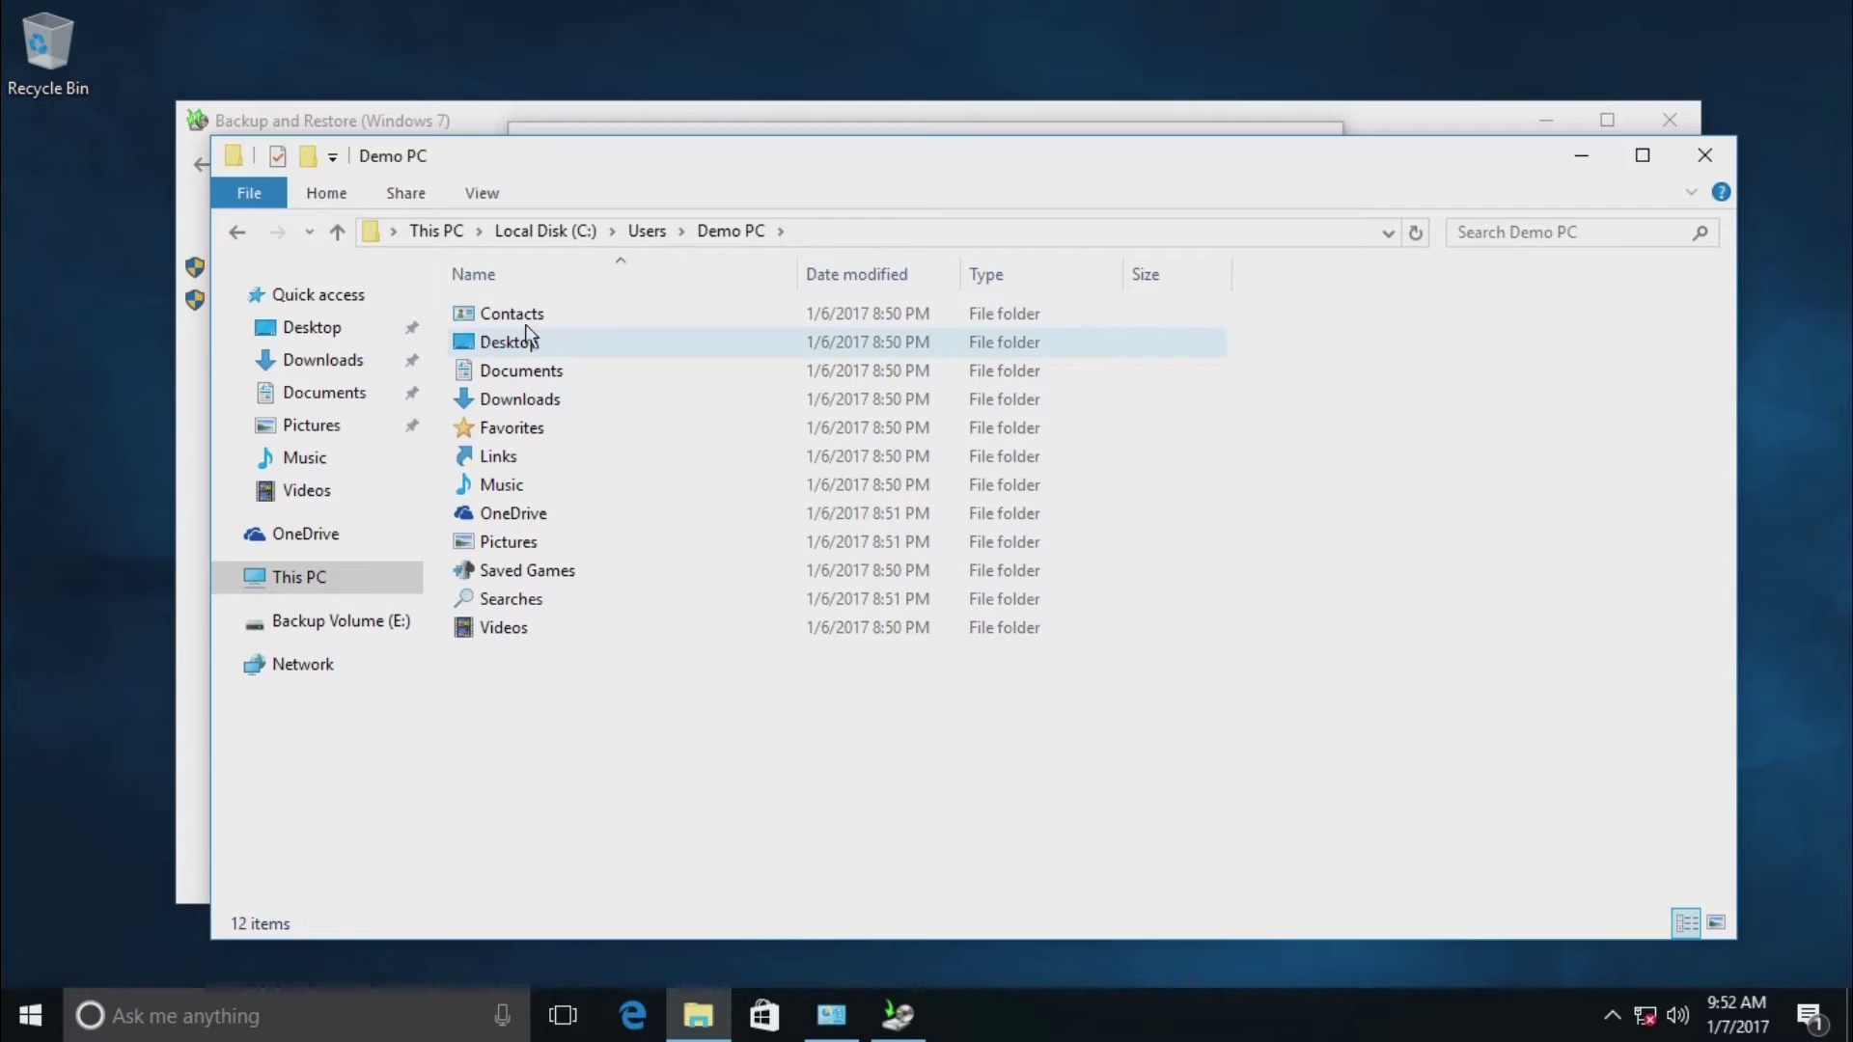
{"action": "left_click", "coordinate": [1709, 159]}
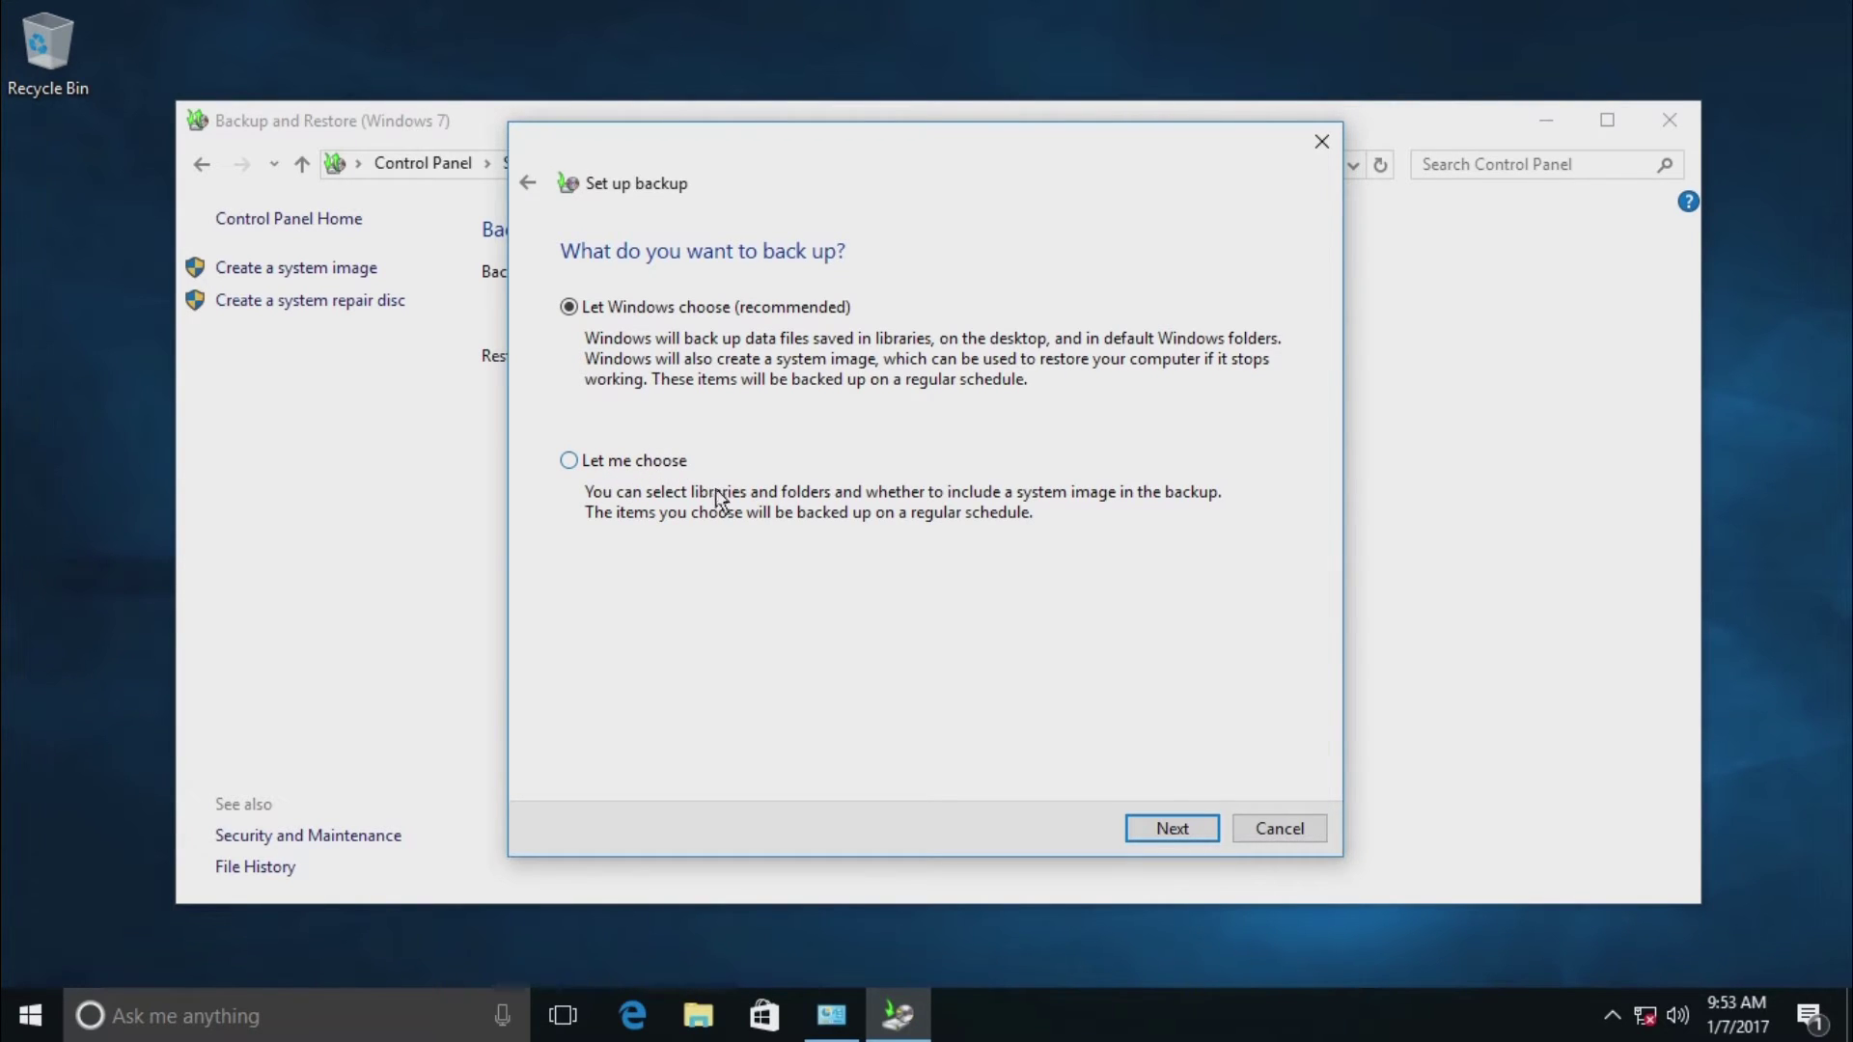
Let Windows choose what to back up and continue to the backup settings review
{"action": "left_click", "coordinate": [590, 461]}
{"action": "left_click", "coordinate": [590, 308]}
{"action": "left_click", "coordinate": [1171, 831]}
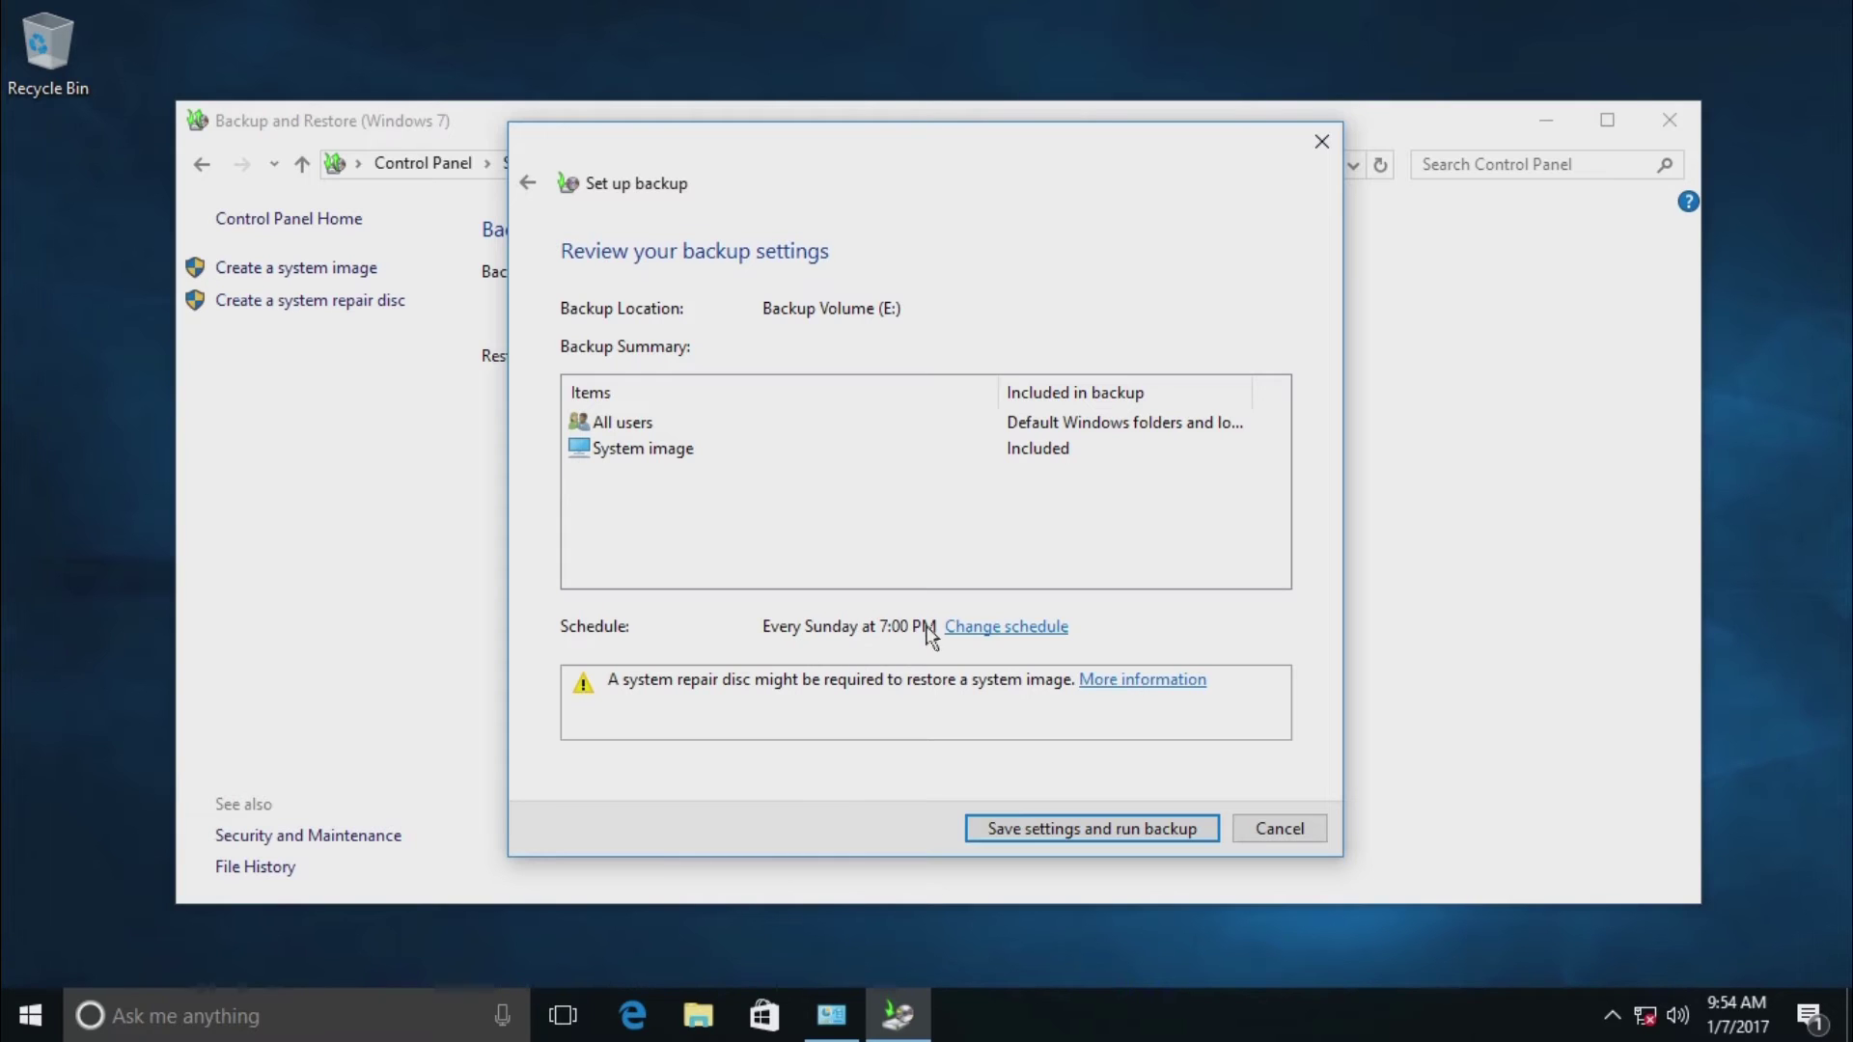
Schedule the backup to run weekly on Sunday at 11:00 PM
{"action": "left_click", "coordinate": [1010, 629]}
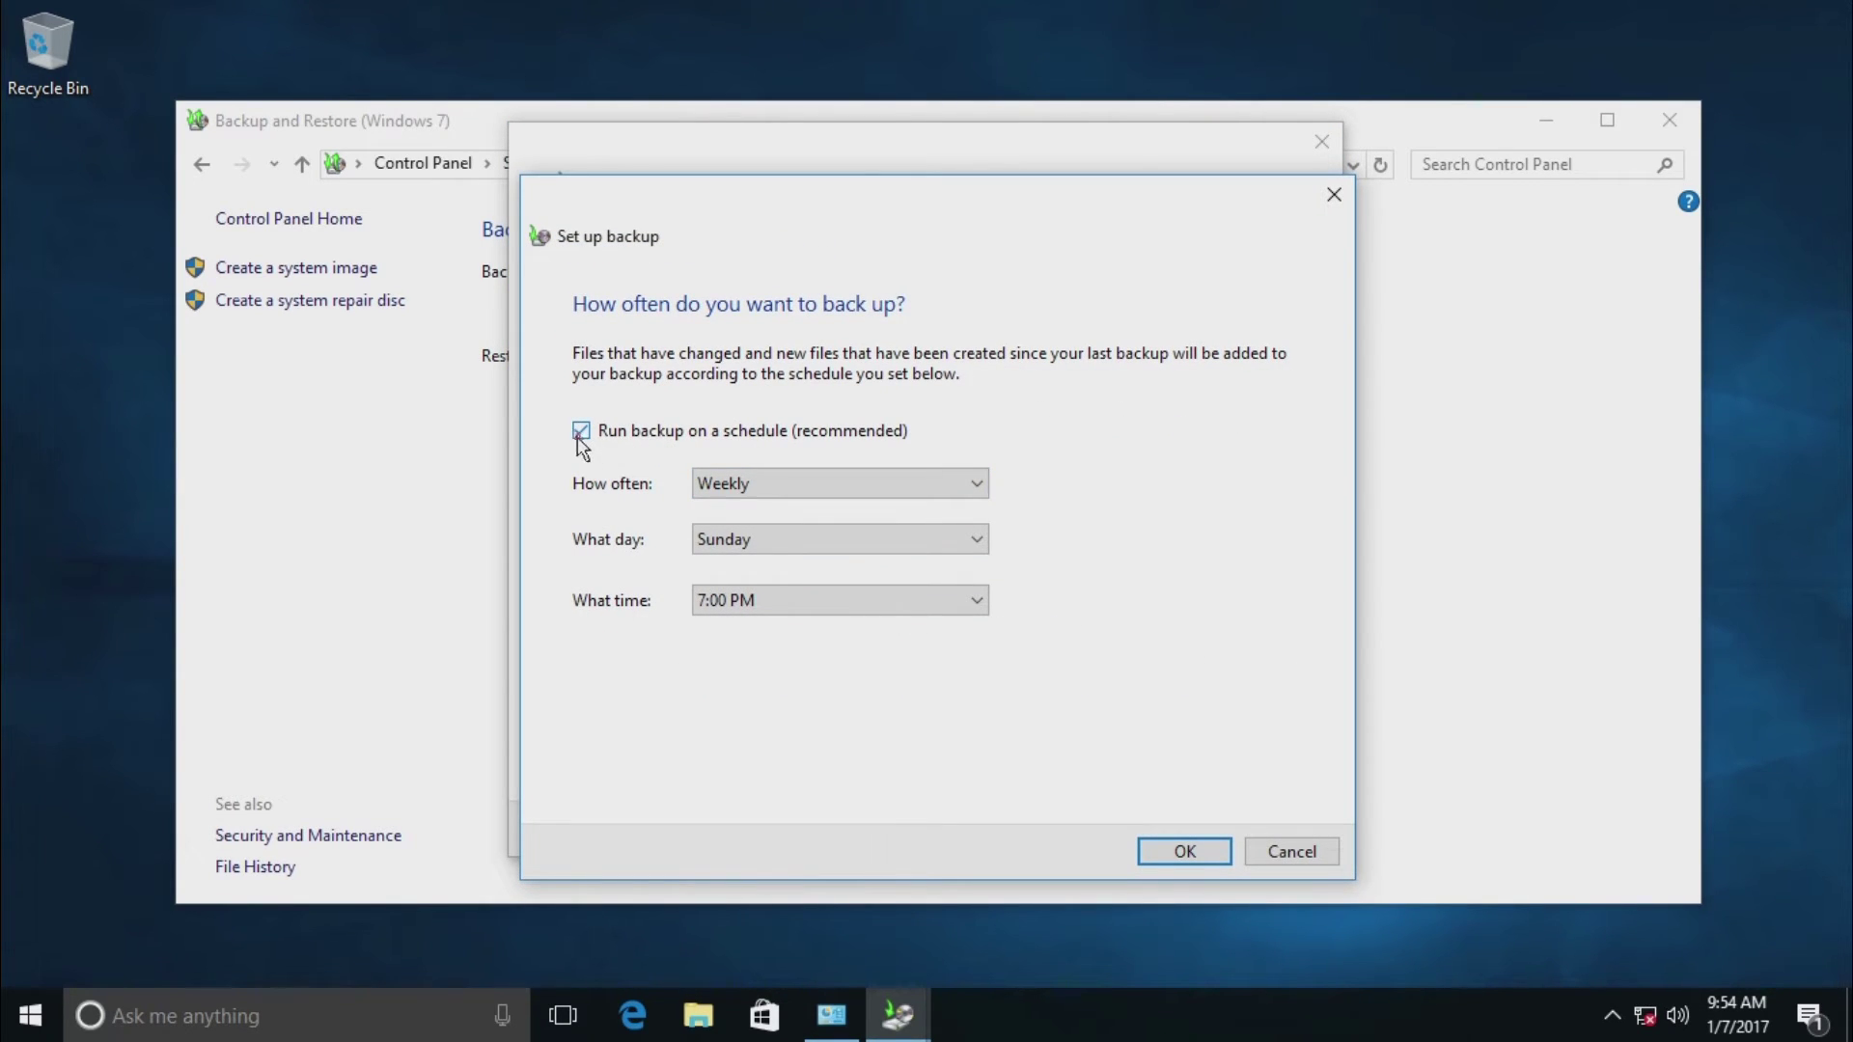
{"action": "left_click", "coordinate": [582, 433]}
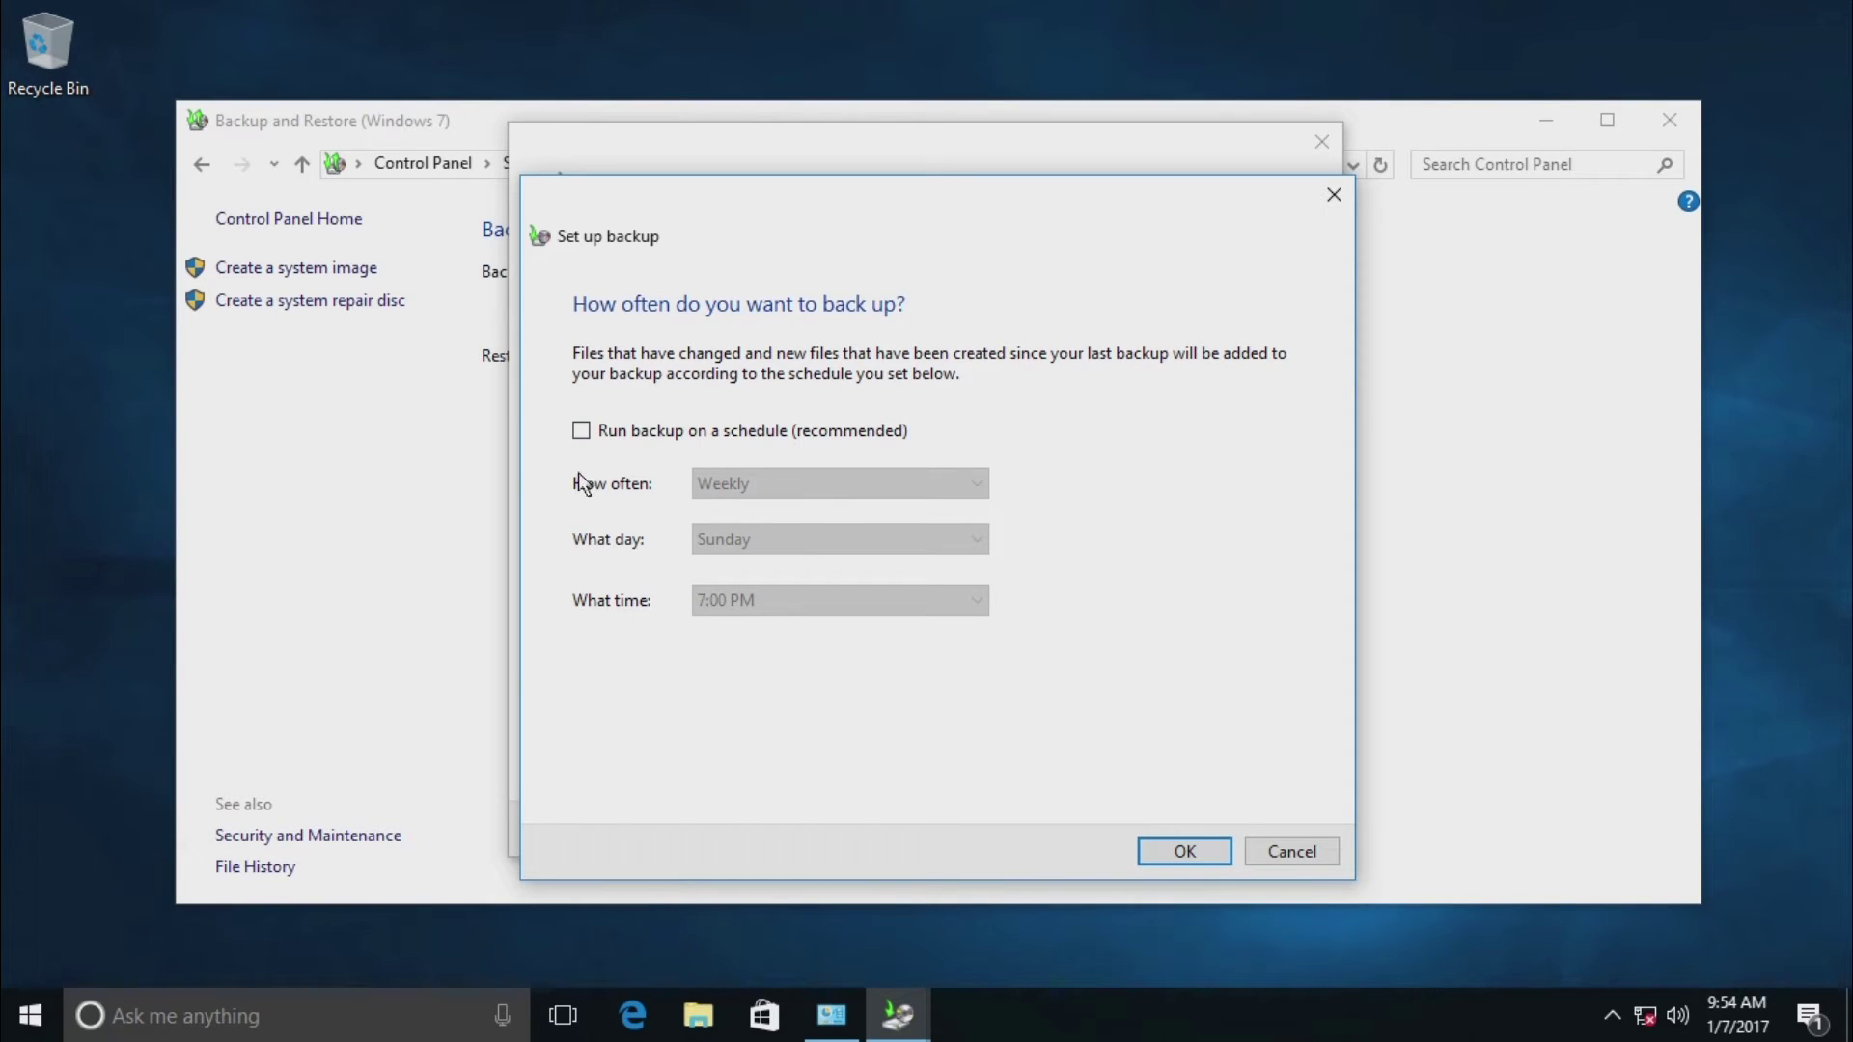
{"action": "left_click", "coordinate": [580, 432]}
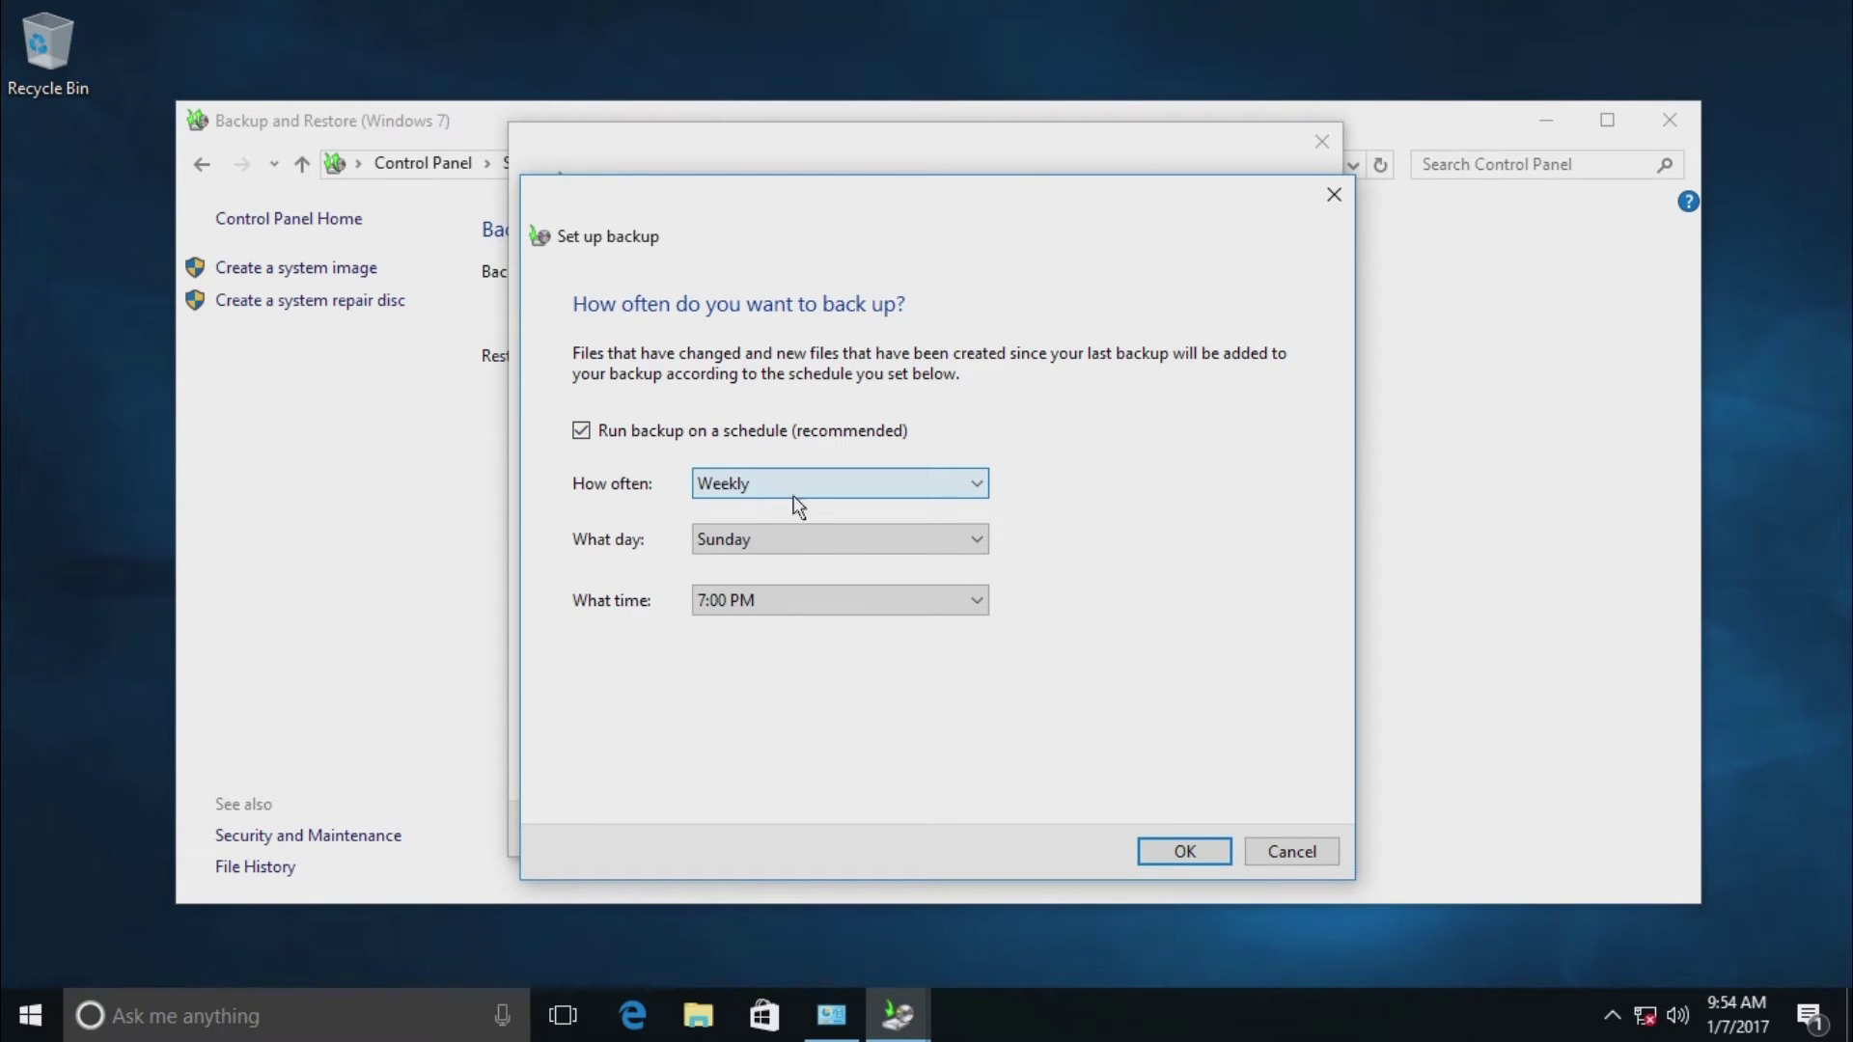
{"action": "left_click", "coordinate": [801, 494]}
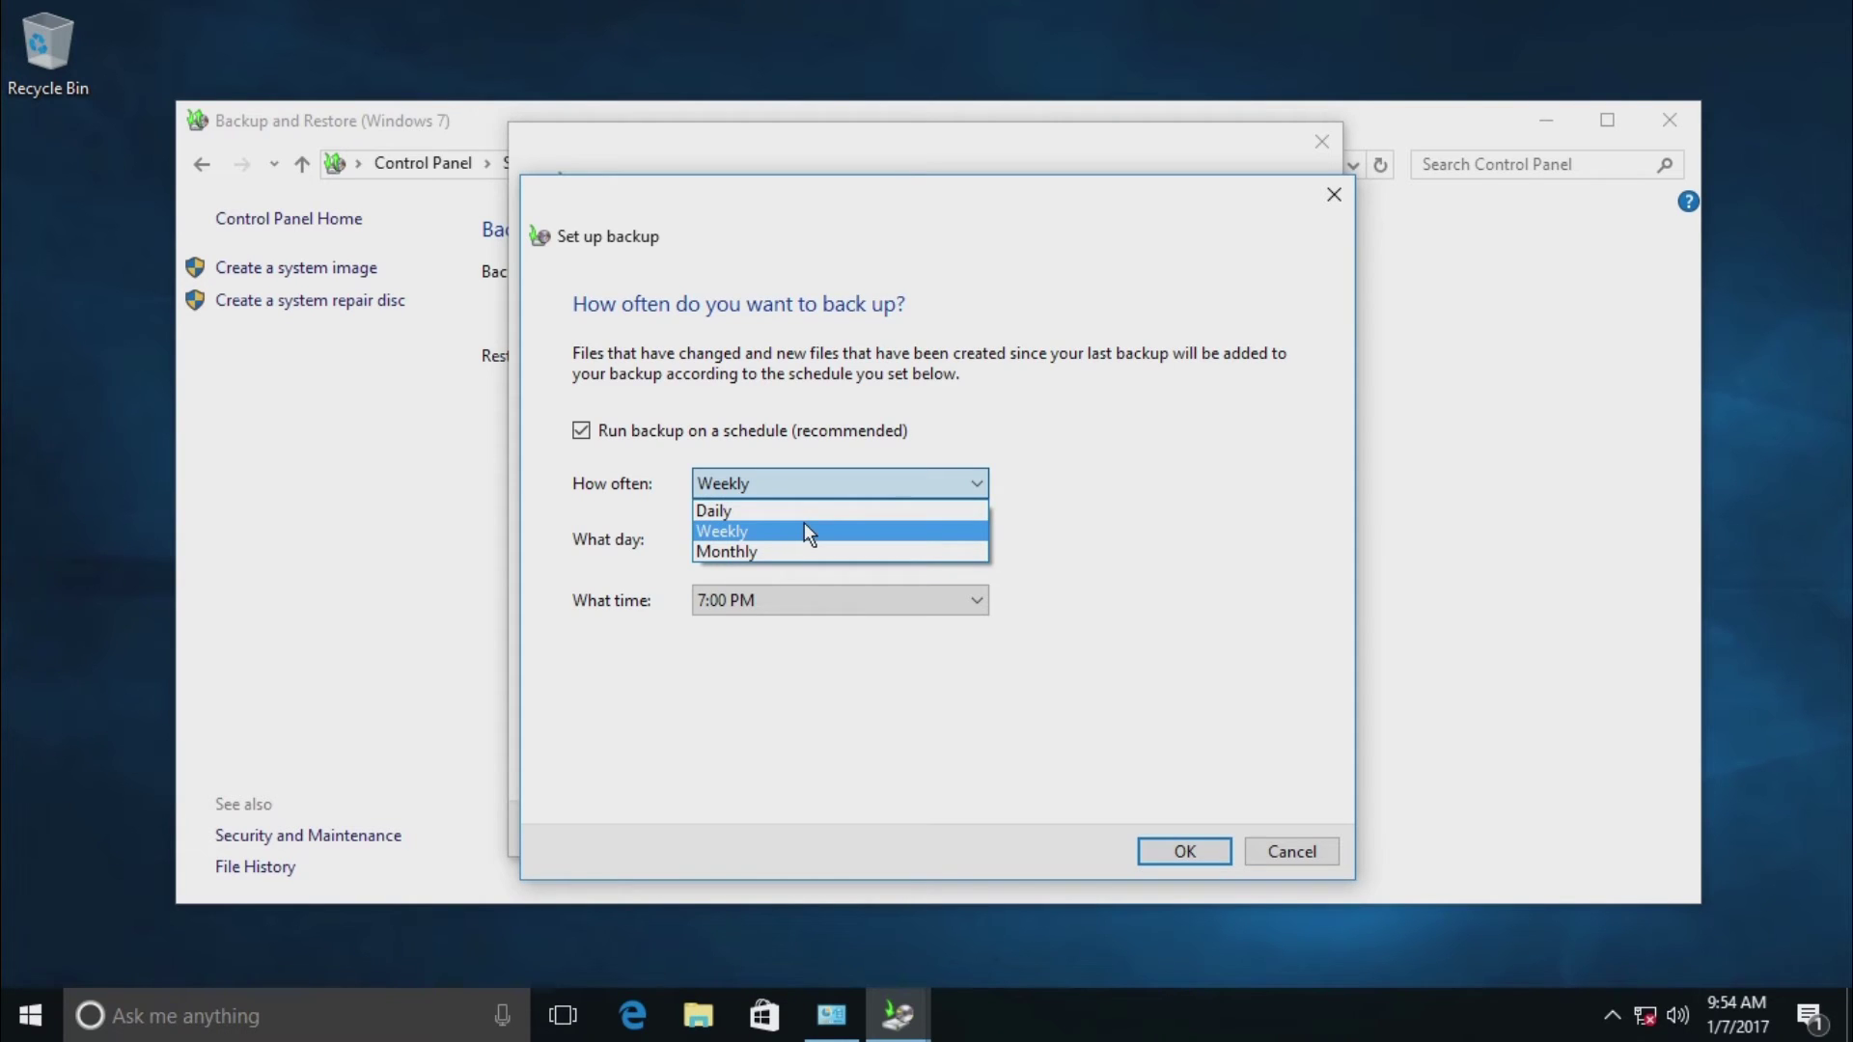
{"action": "left_click", "coordinate": [743, 536]}
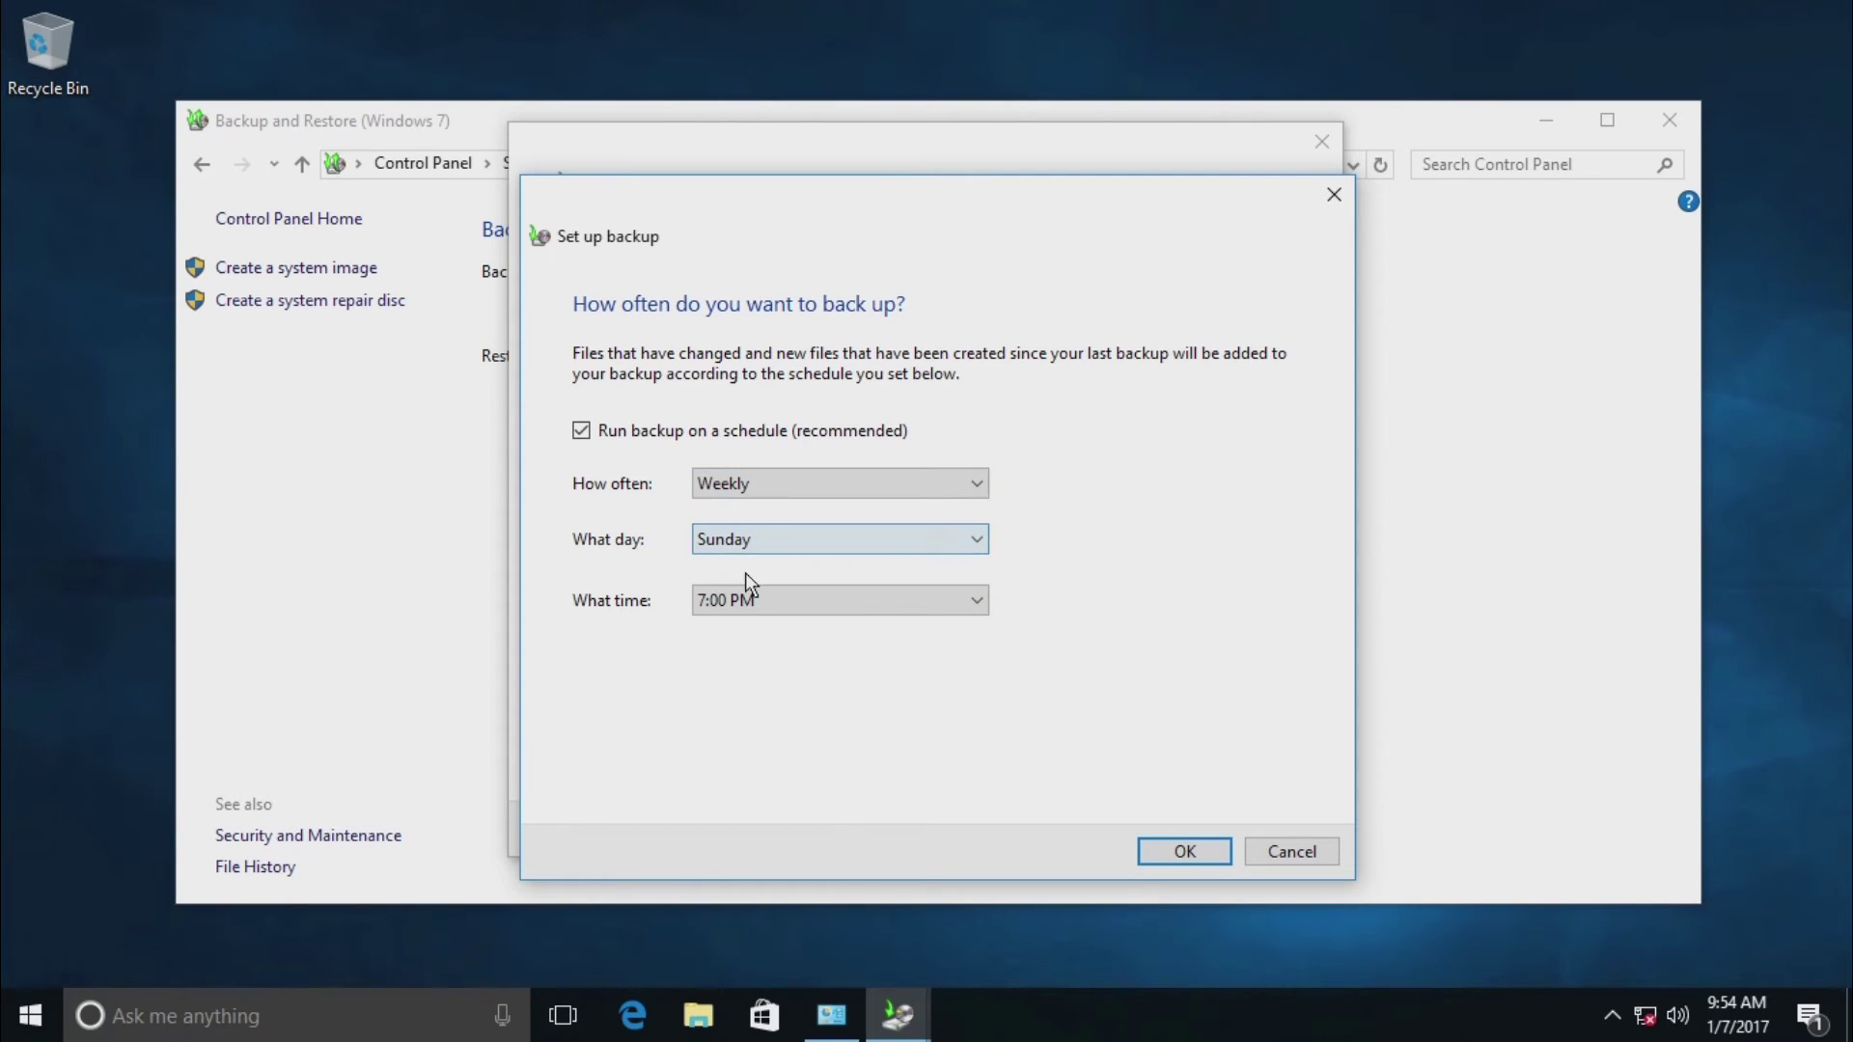
{"action": "left_click", "coordinate": [755, 543]}
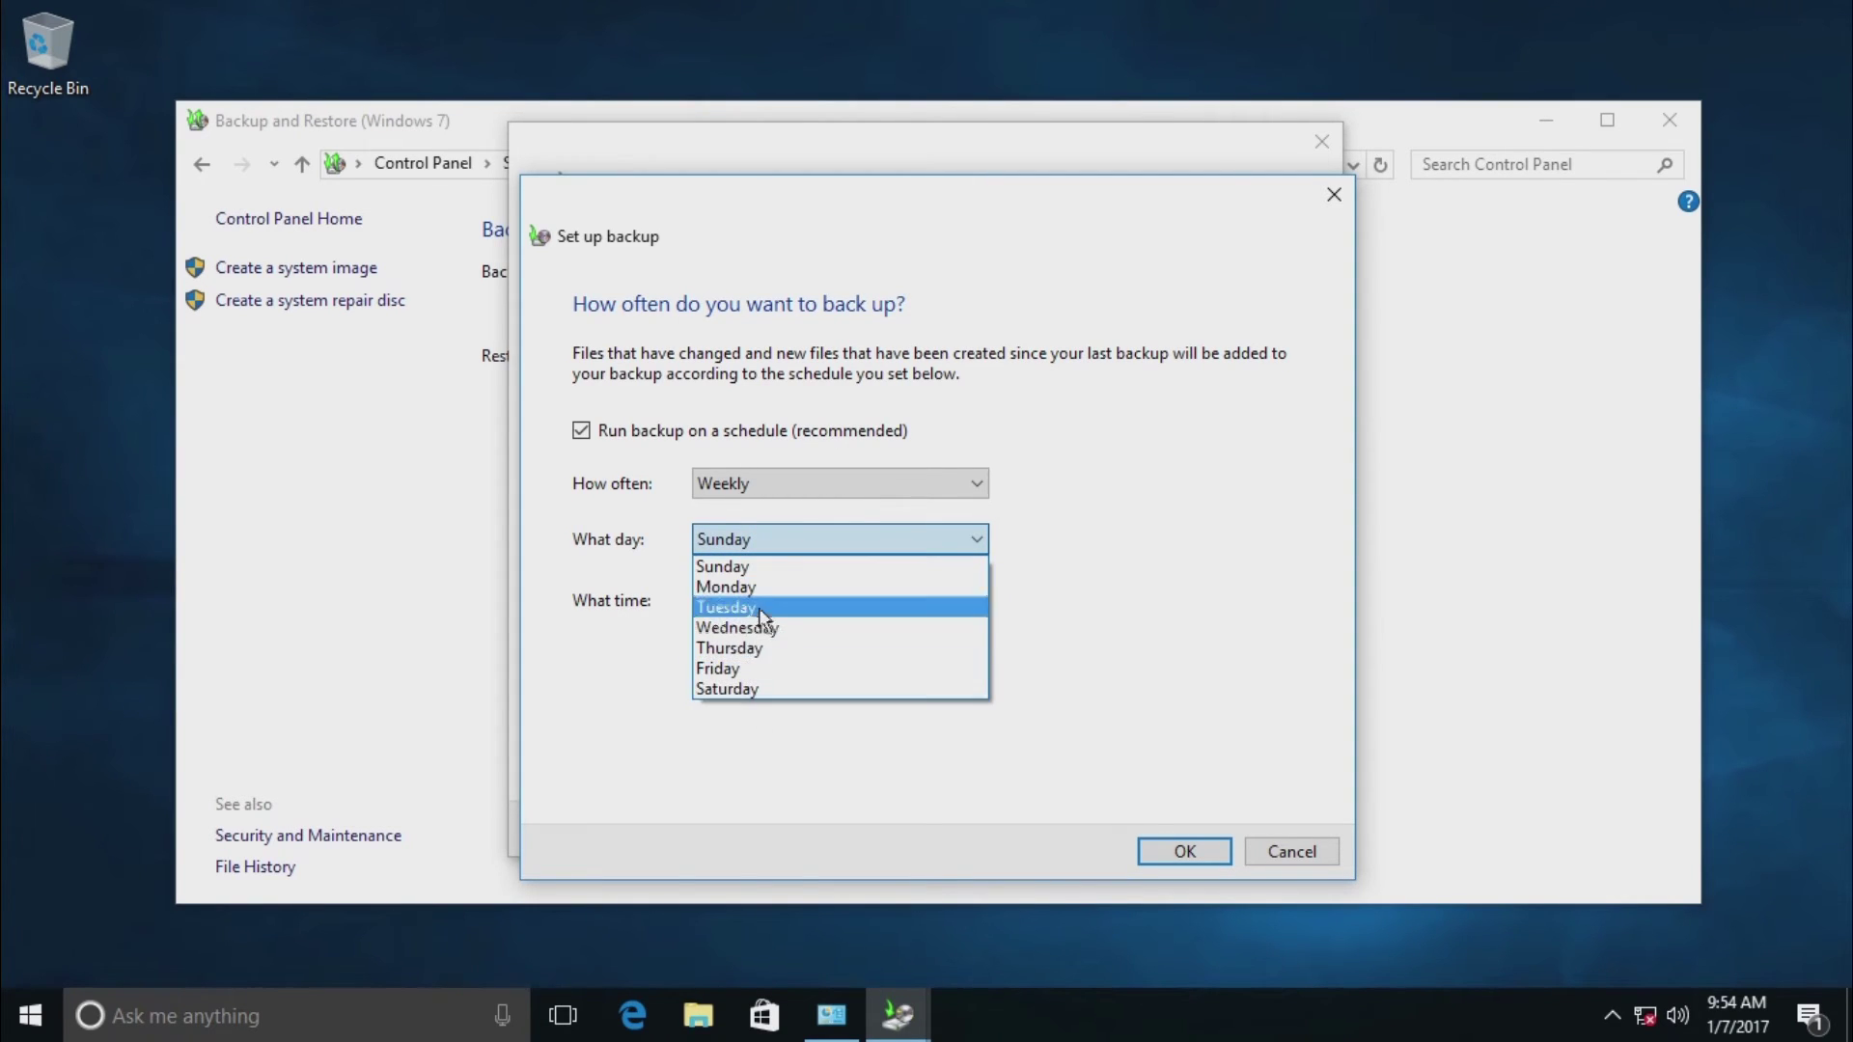
{"action": "left_click", "coordinate": [736, 567]}
{"action": "left_click", "coordinate": [846, 600]}
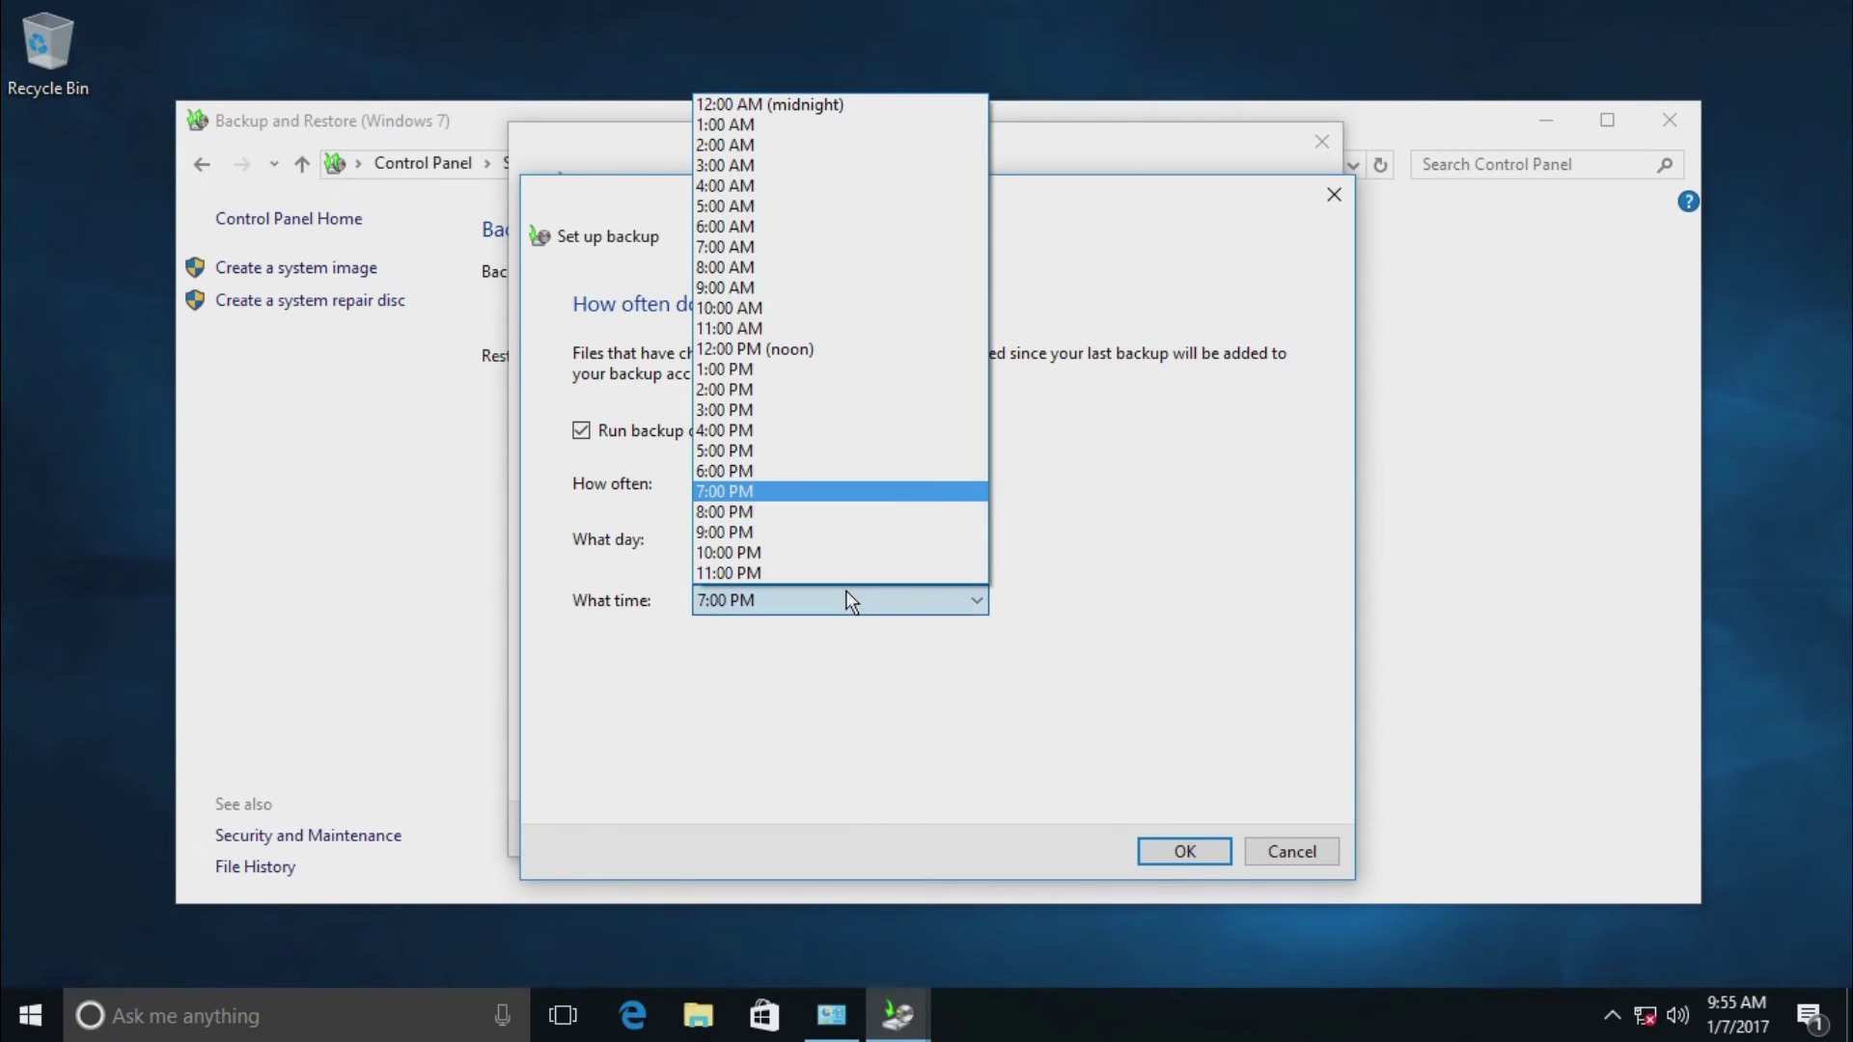
{"action": "left_click", "coordinate": [767, 575]}
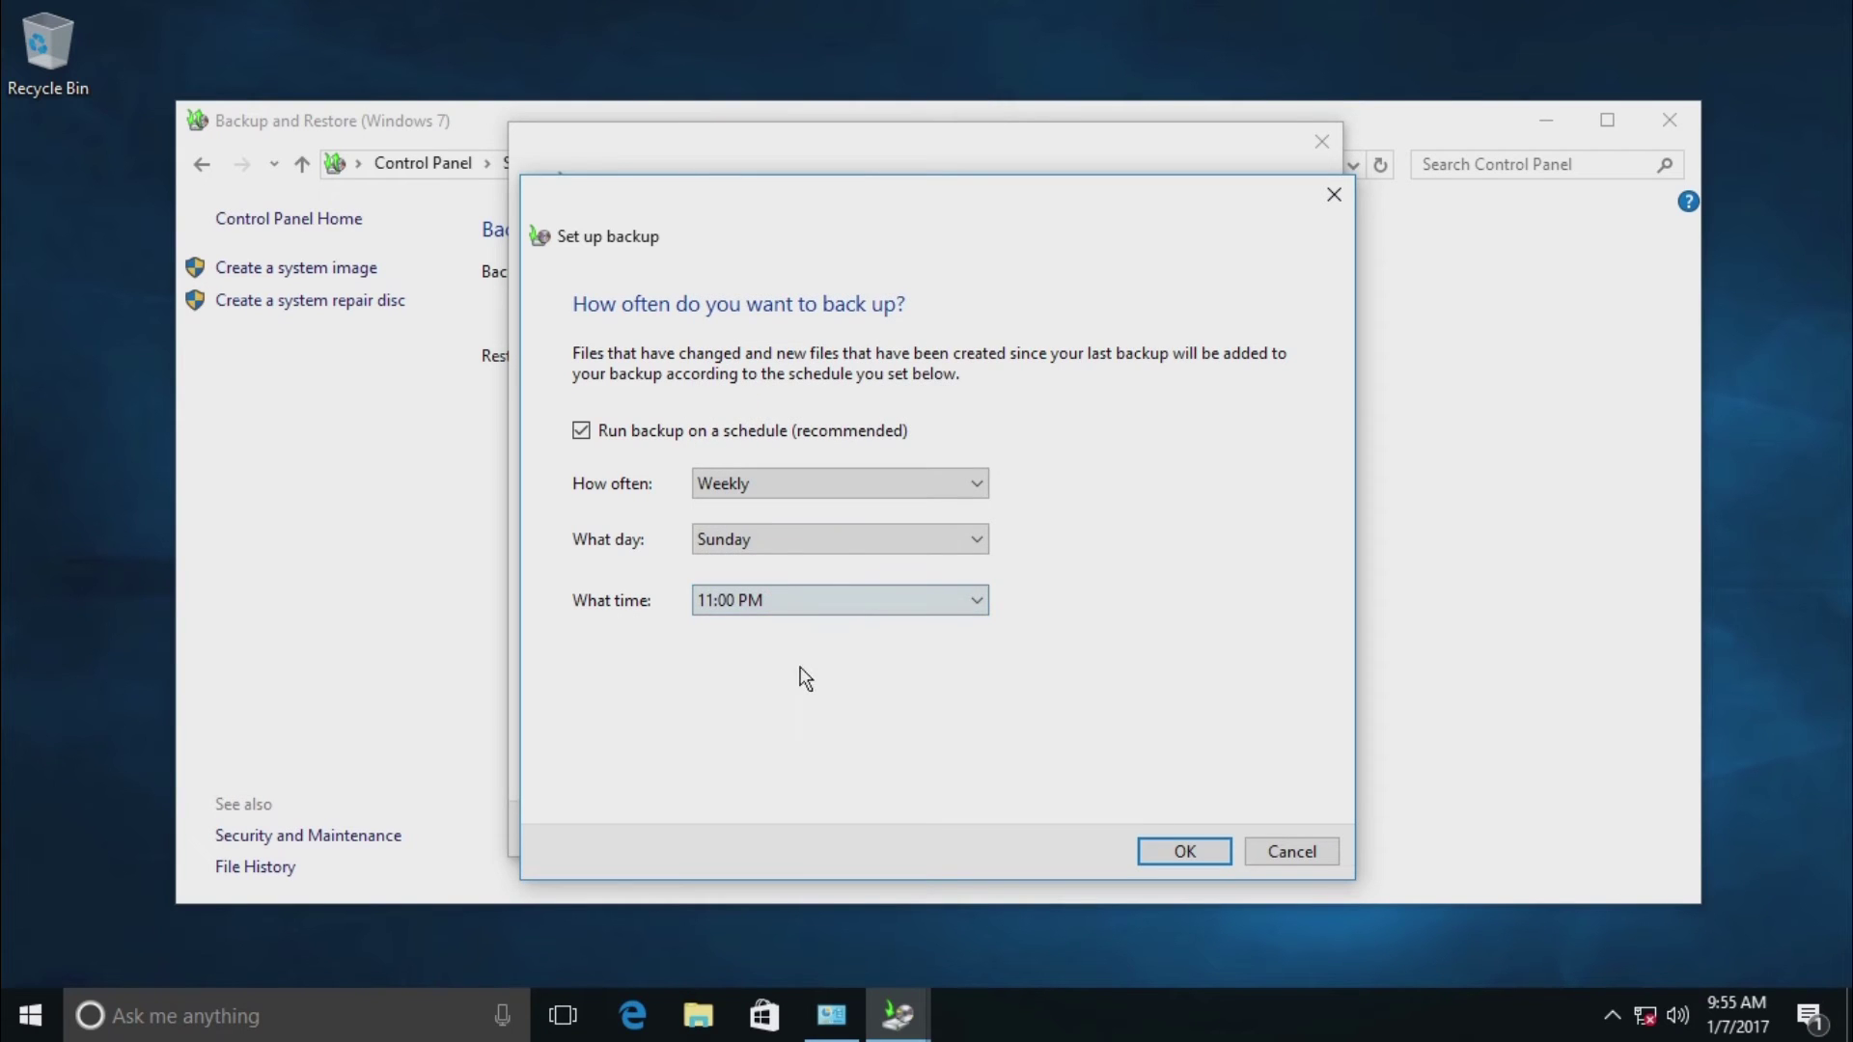
{"action": "left_click", "coordinate": [1185, 851]}
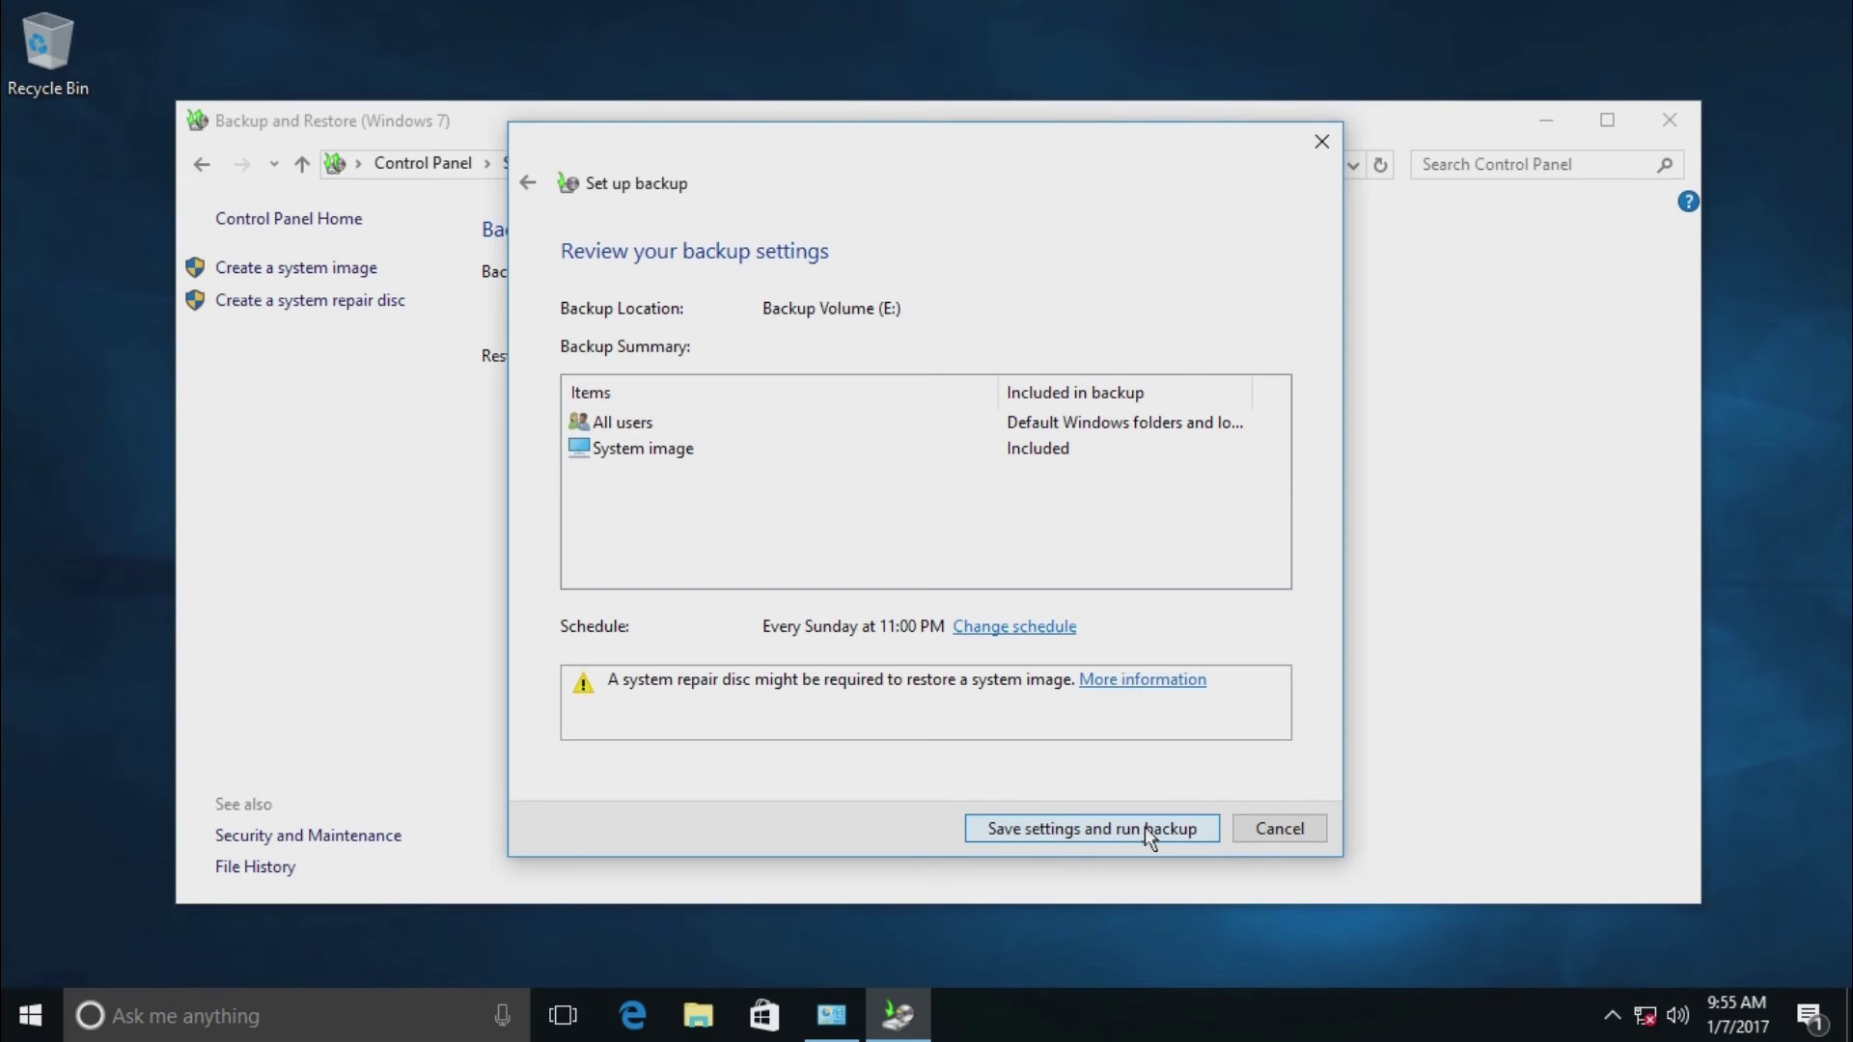
Save the backup settings and run the backup, view its progress details, and close the details window
{"action": "left_click", "coordinate": [1061, 830]}
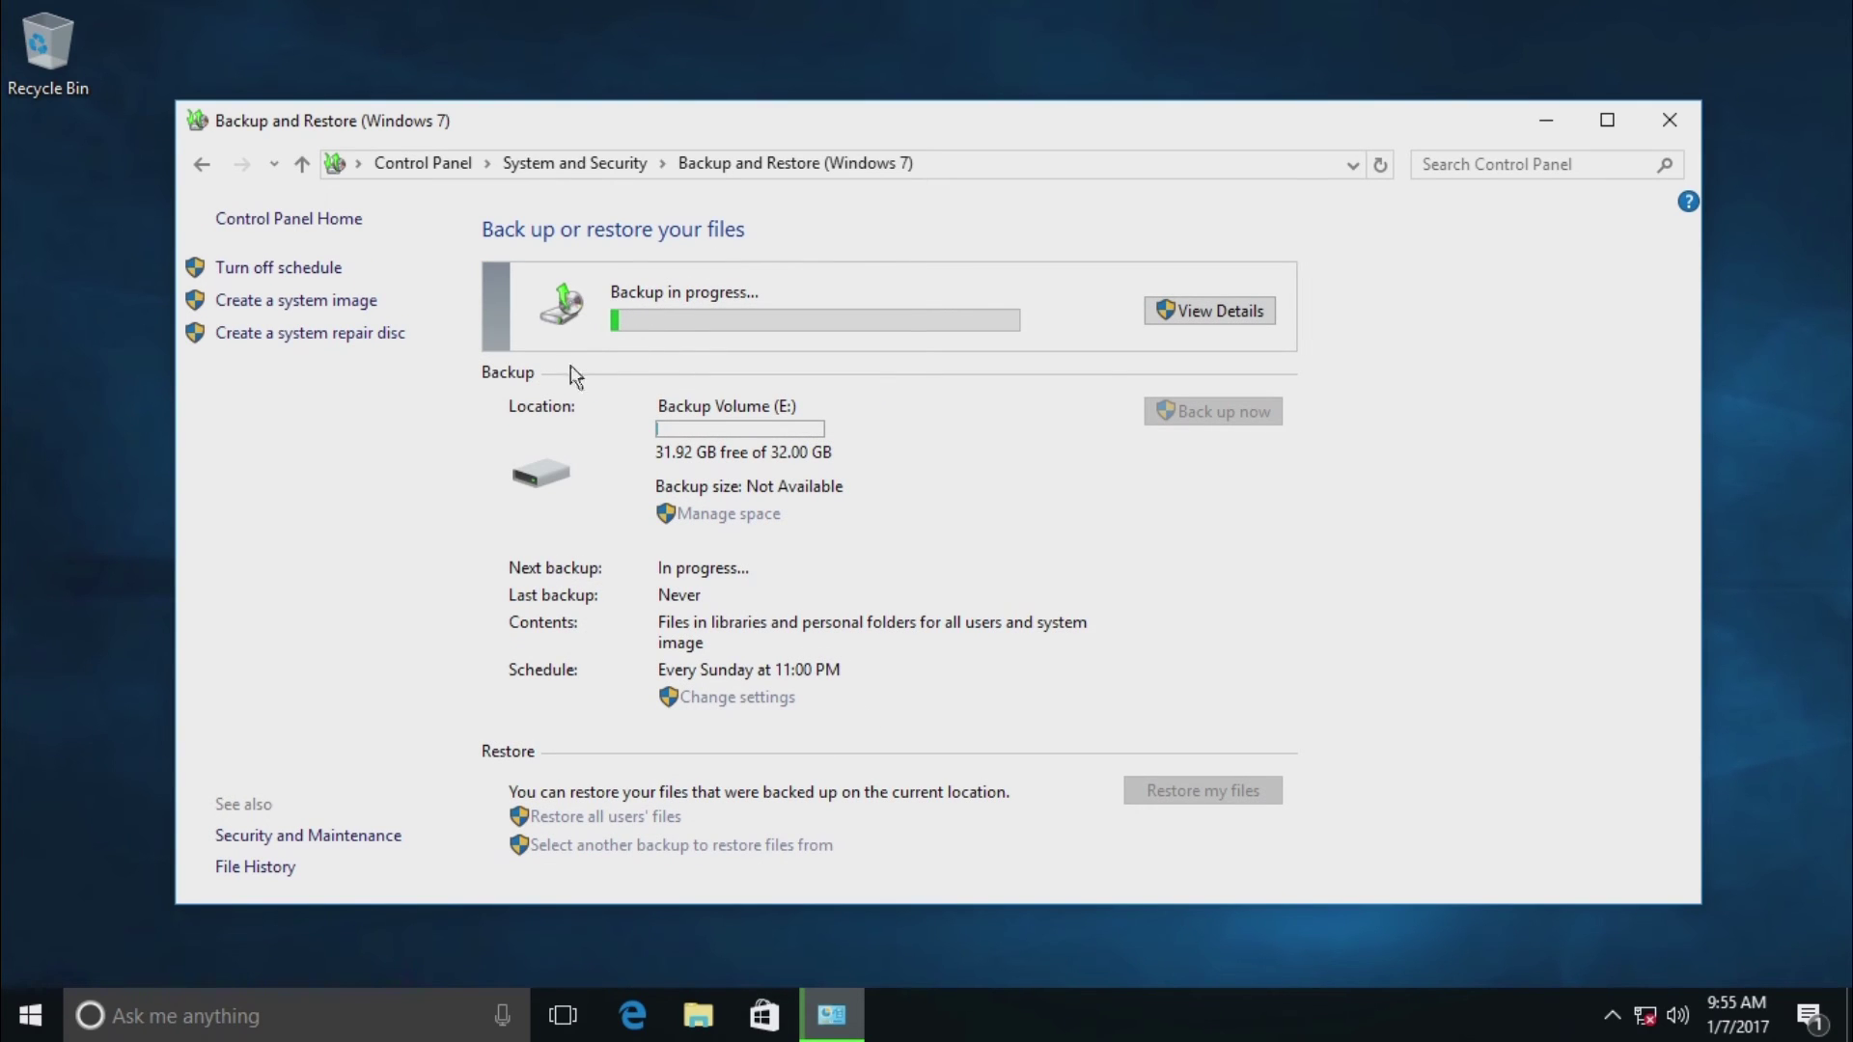
{"action": "left_click", "coordinate": [1191, 309]}
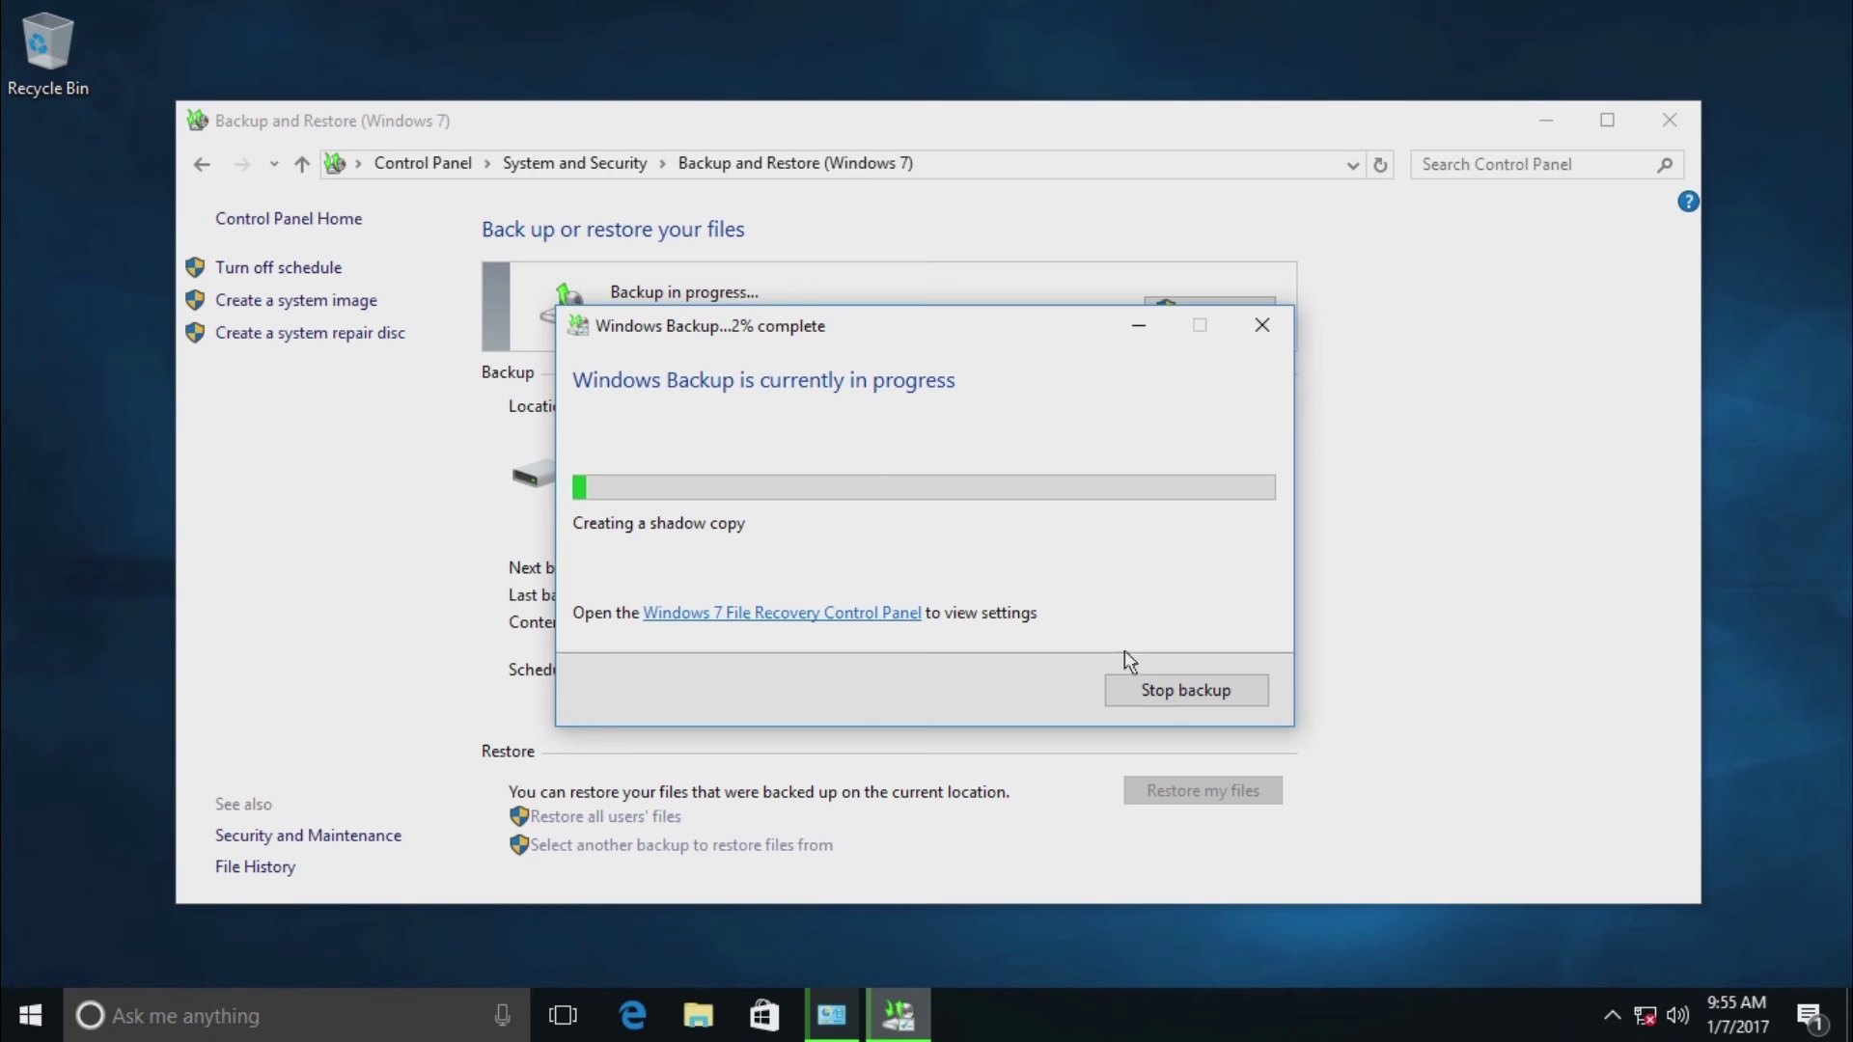
{"action": "left_click", "coordinate": [1260, 324]}
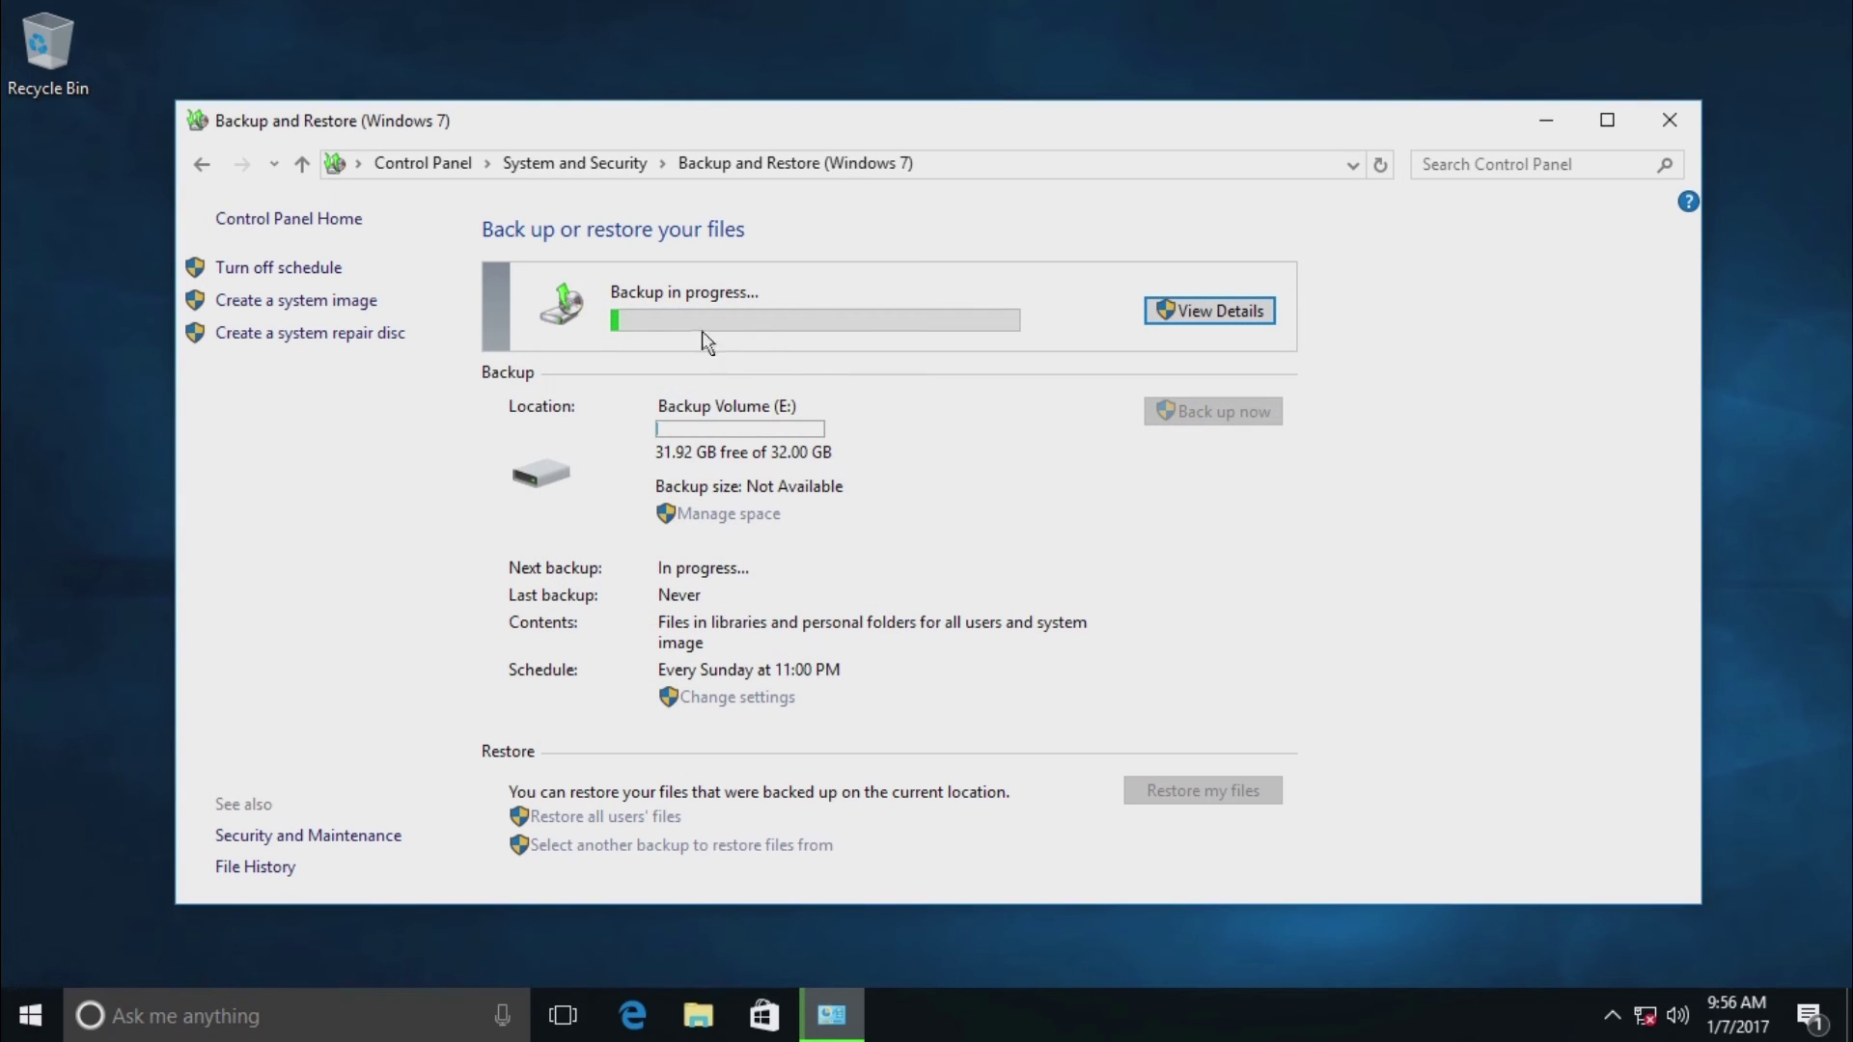